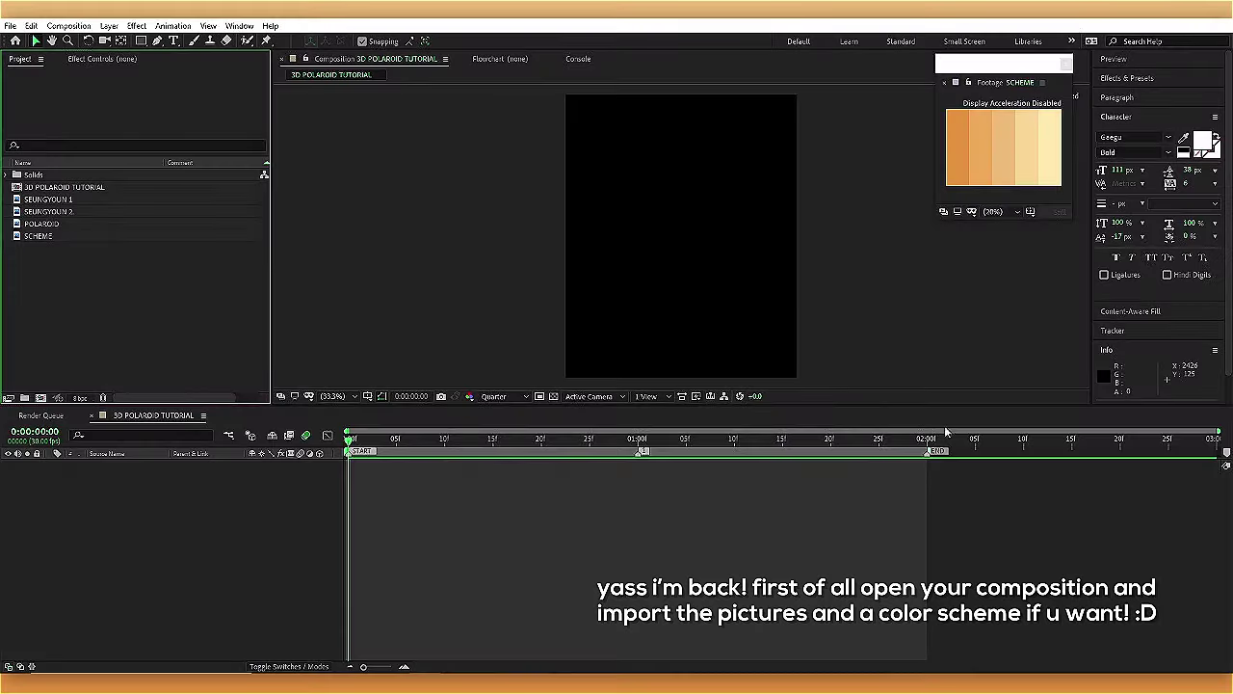
- Add the POLAROID image to the composition and set the preview to Full resolution
{"action": "left_click", "coordinate": [68, 25]}
{"action": "left_click", "coordinate": [94, 58]}
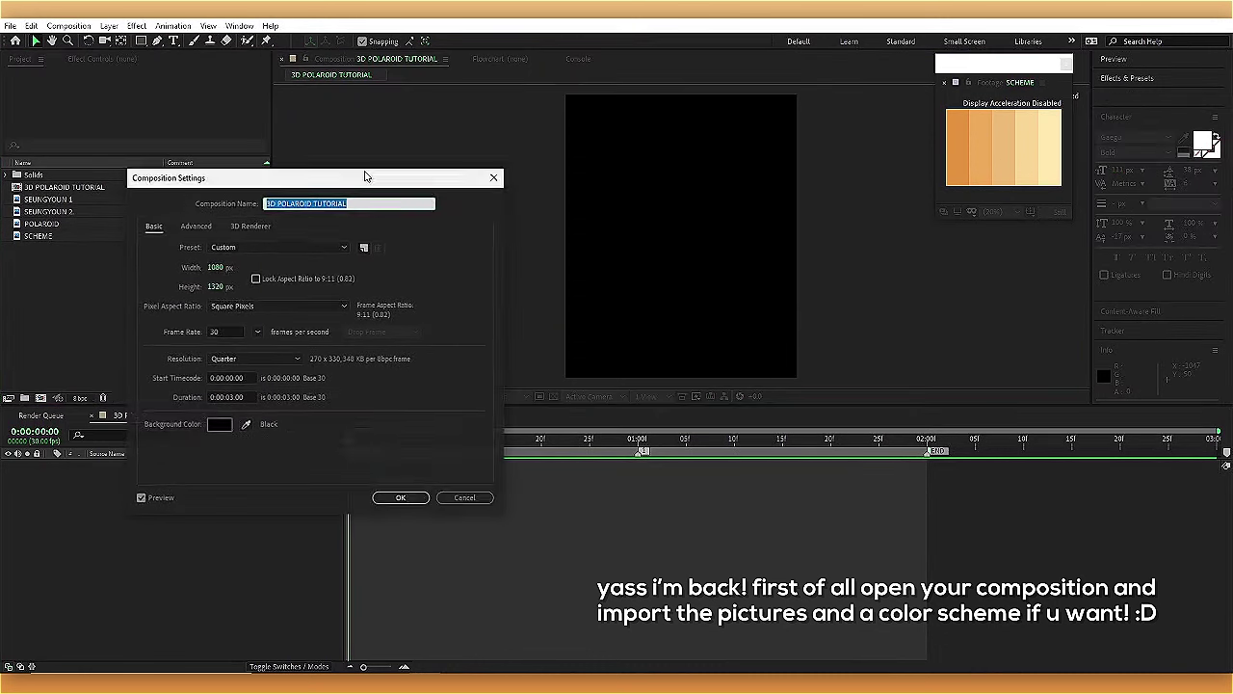
{"action": "left_click", "coordinate": [396, 497]}
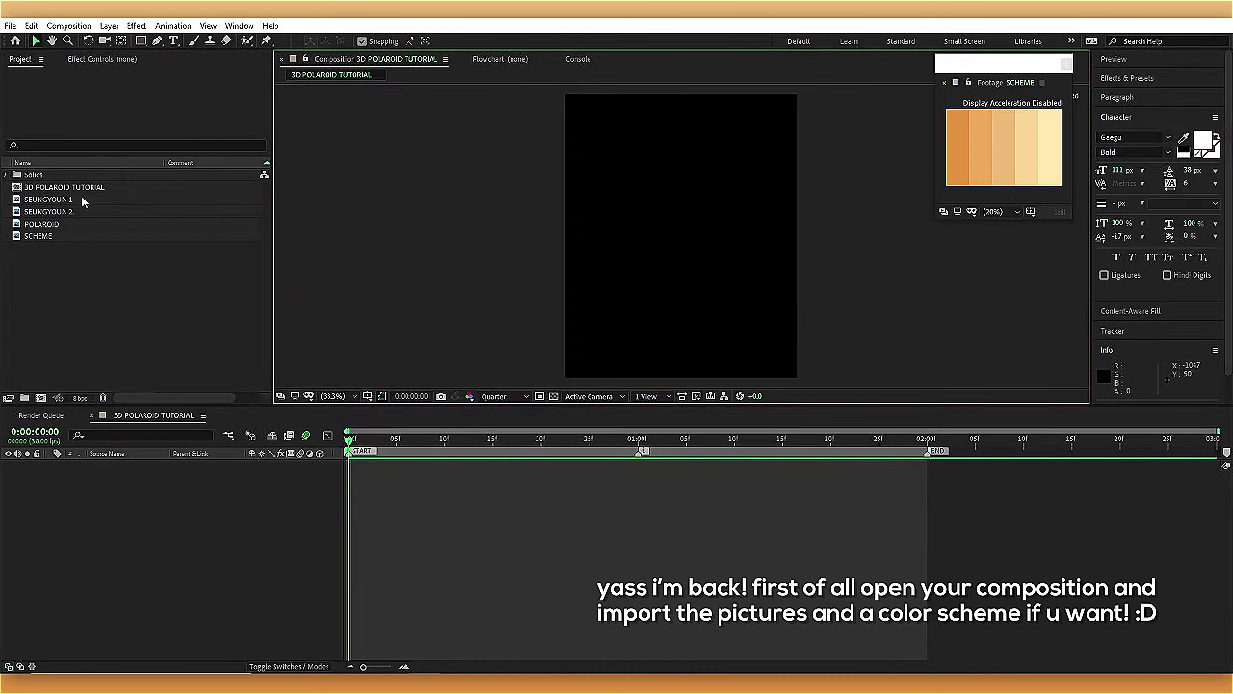
{"action": "left_click_drag", "start_coordinate": [83, 223], "coordinate": [876, 437]}
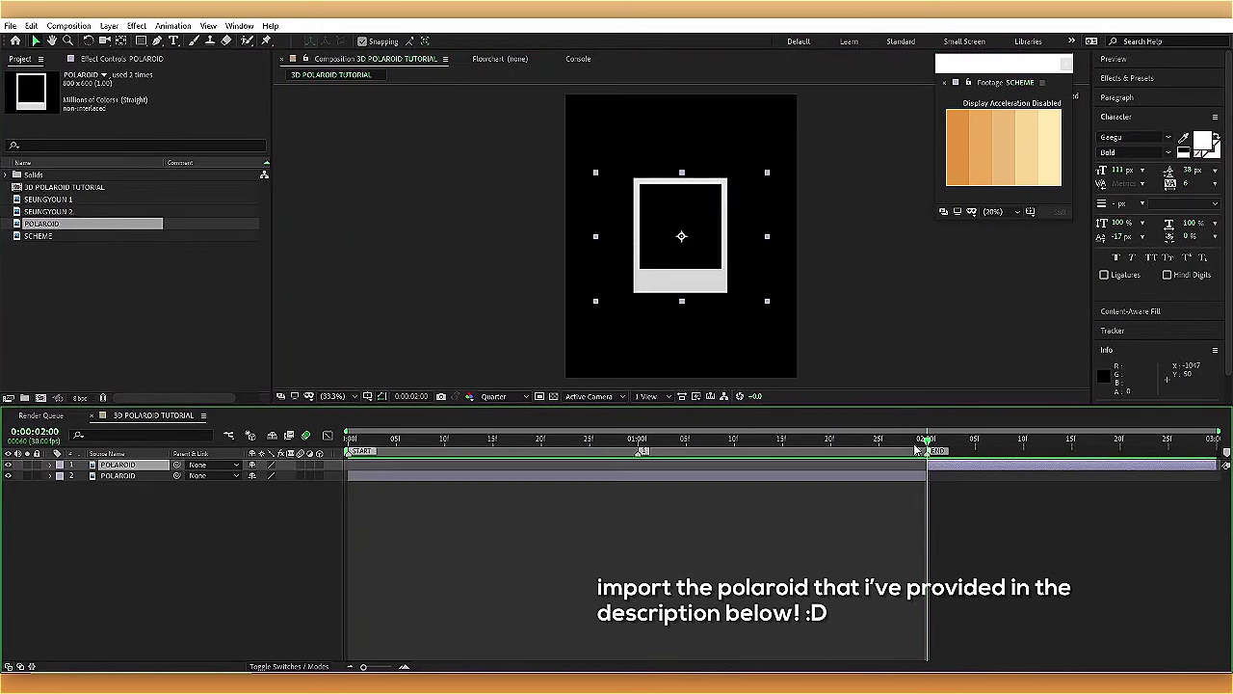
{"action": "left_click", "coordinate": [675, 540]}
{"action": "key", "text": "Home"}
{"action": "left_click", "coordinate": [494, 396]}
{"action": "left_click", "coordinate": [498, 428]}
- Scale the polaroid up to about 249% to fill the frame and nudge it right
{"action": "left_click", "coordinate": [118, 465]}
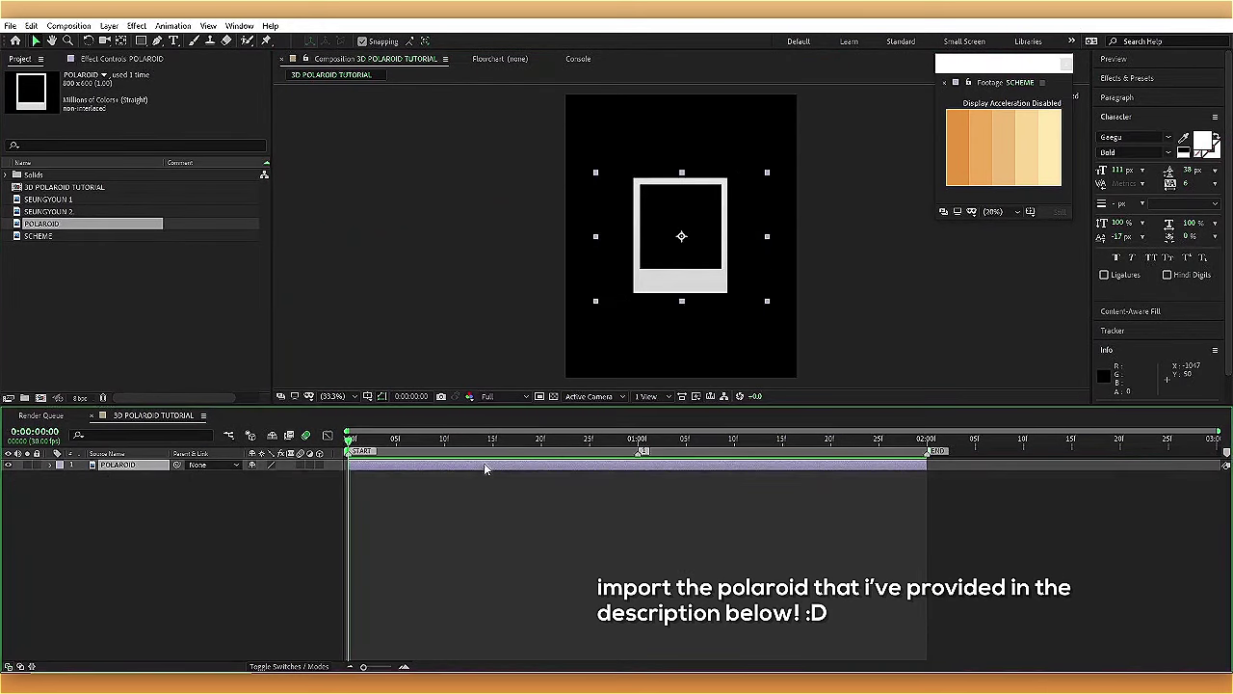
{"action": "key", "text": "s"}
{"action": "left_click_drag", "start_coordinate": [273, 475], "coordinate": [338, 474]}
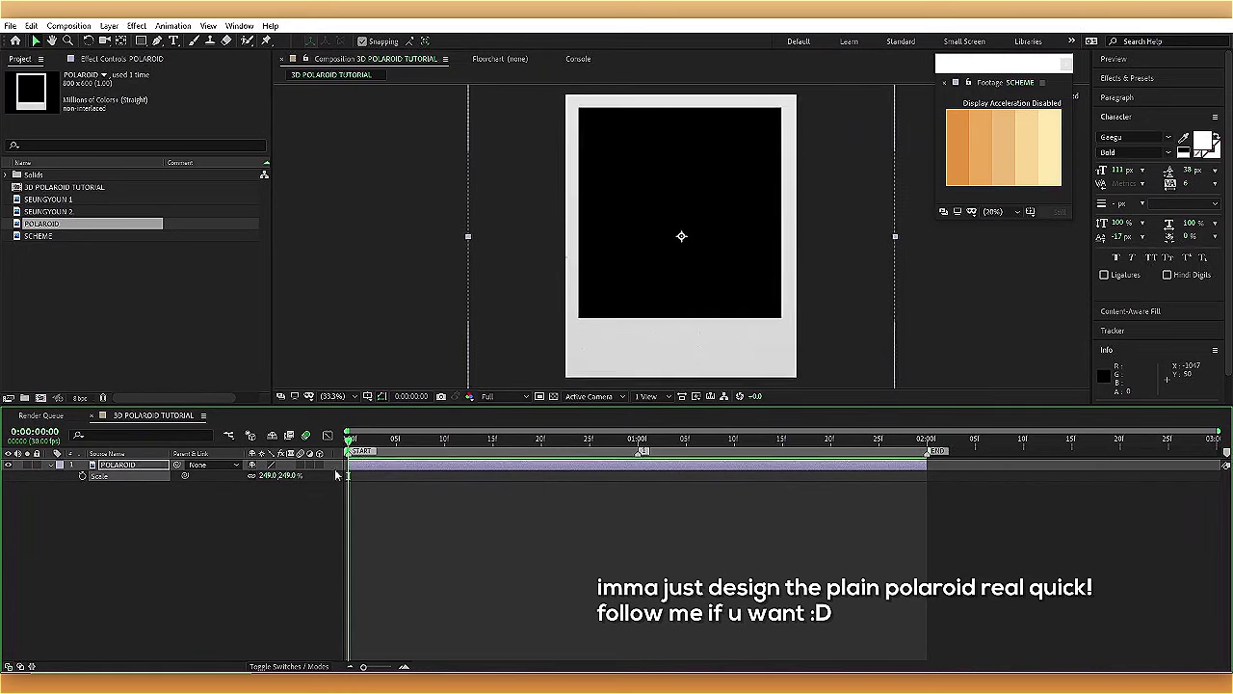
{"action": "left_click_drag", "start_coordinate": [257, 475], "coordinate": [262, 475]}
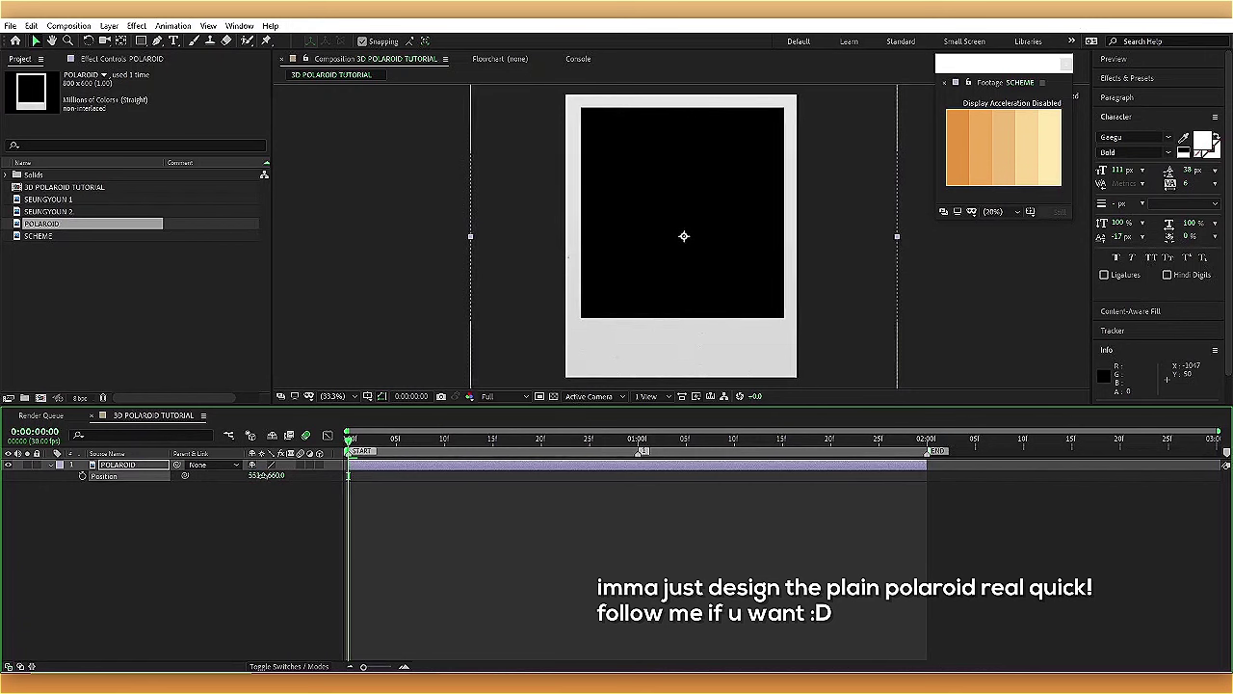
- Pre-compose the polaroid layer as POLAROID Comp 1
{"action": "right_click", "coordinate": [484, 466]}
{"action": "left_click", "coordinate": [523, 432]}
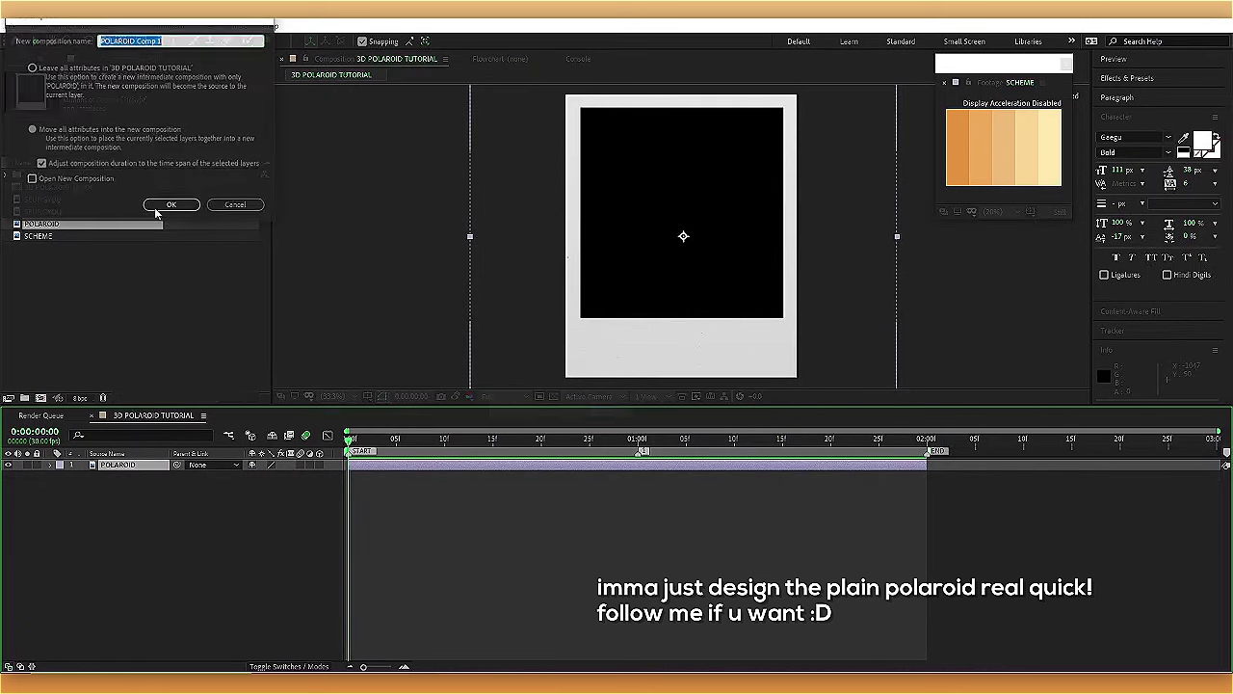
{"action": "left_click", "coordinate": [156, 208]}
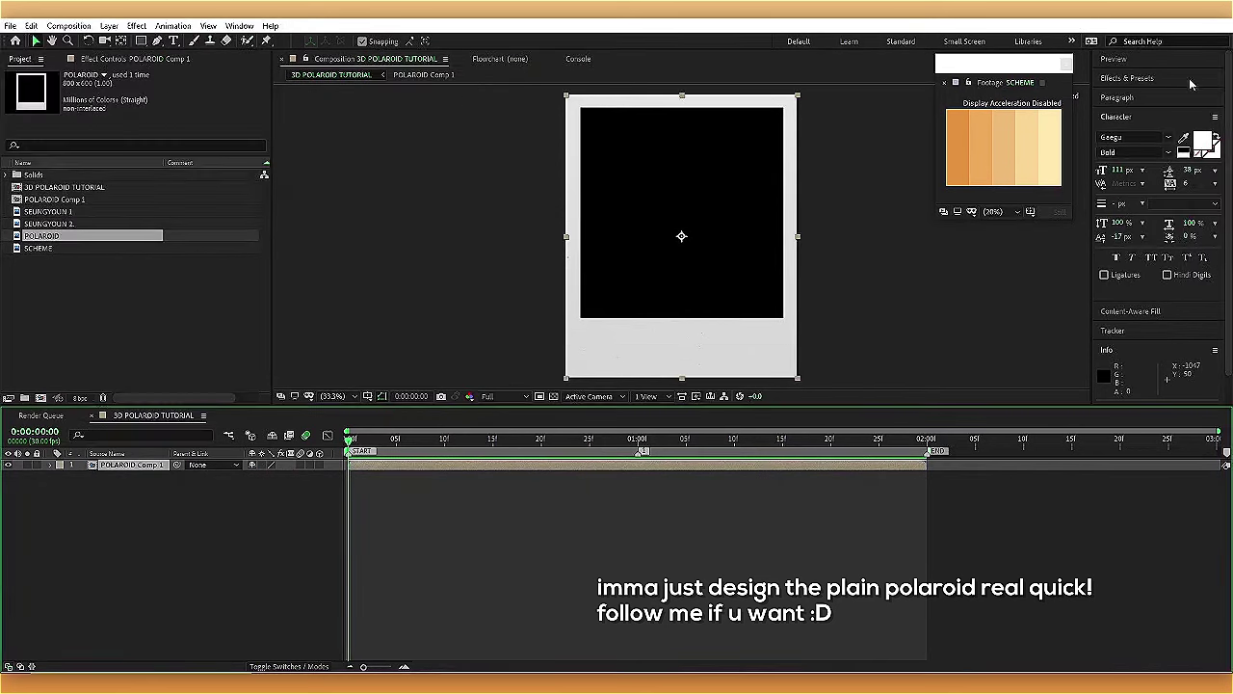
- Apply a Fill effect in a tan scheme colour, duplicate the layer, and recolour it cream
{"action": "left_click", "coordinate": [1180, 82]}
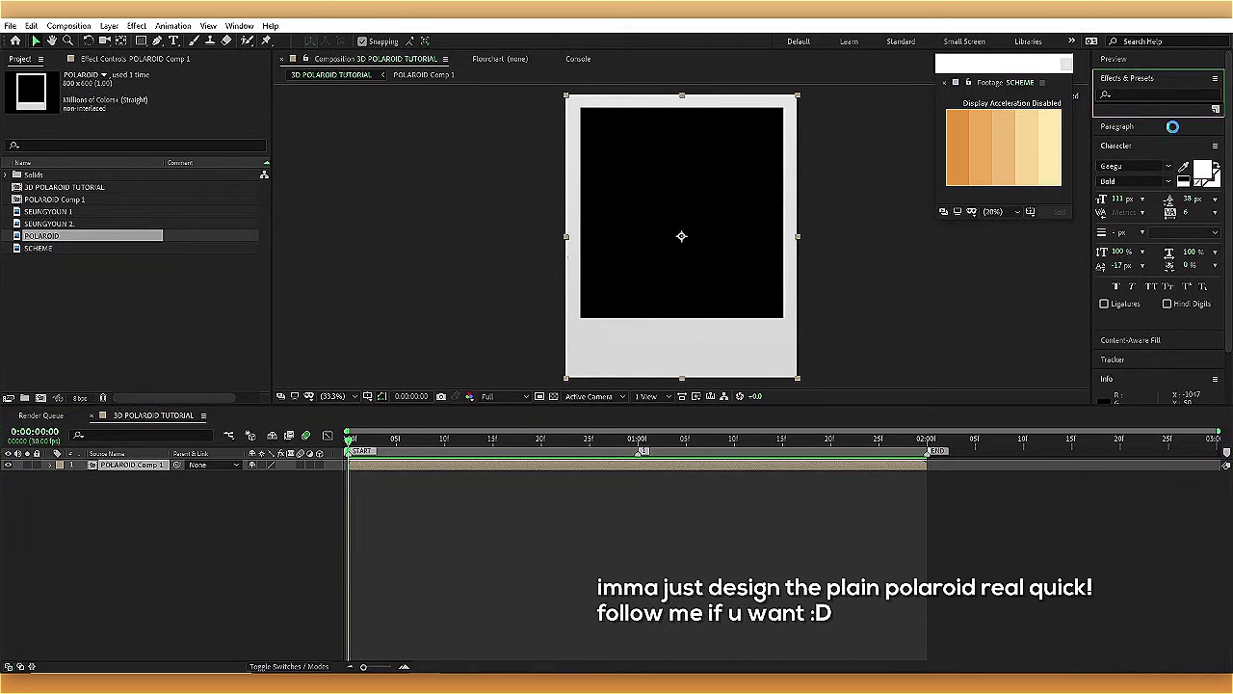
{"action": "type", "text": "fill"}
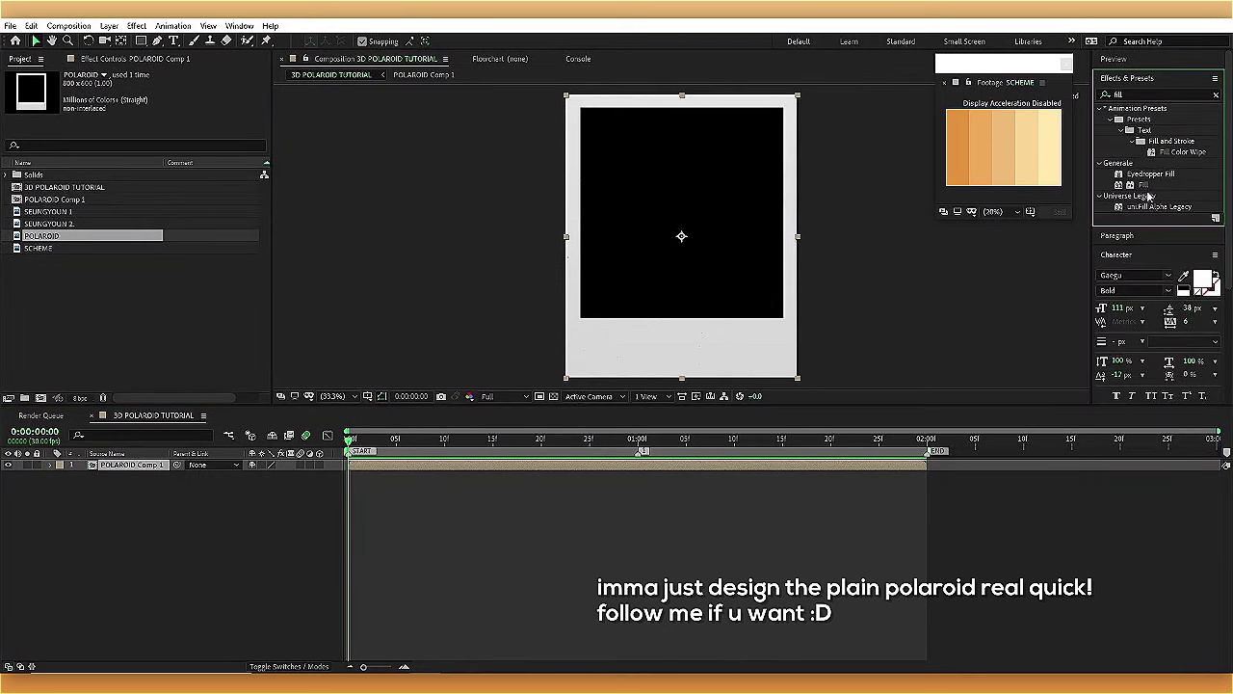
{"action": "double_click", "coordinate": [1144, 185]}
{"action": "left_click", "coordinate": [171, 119]}
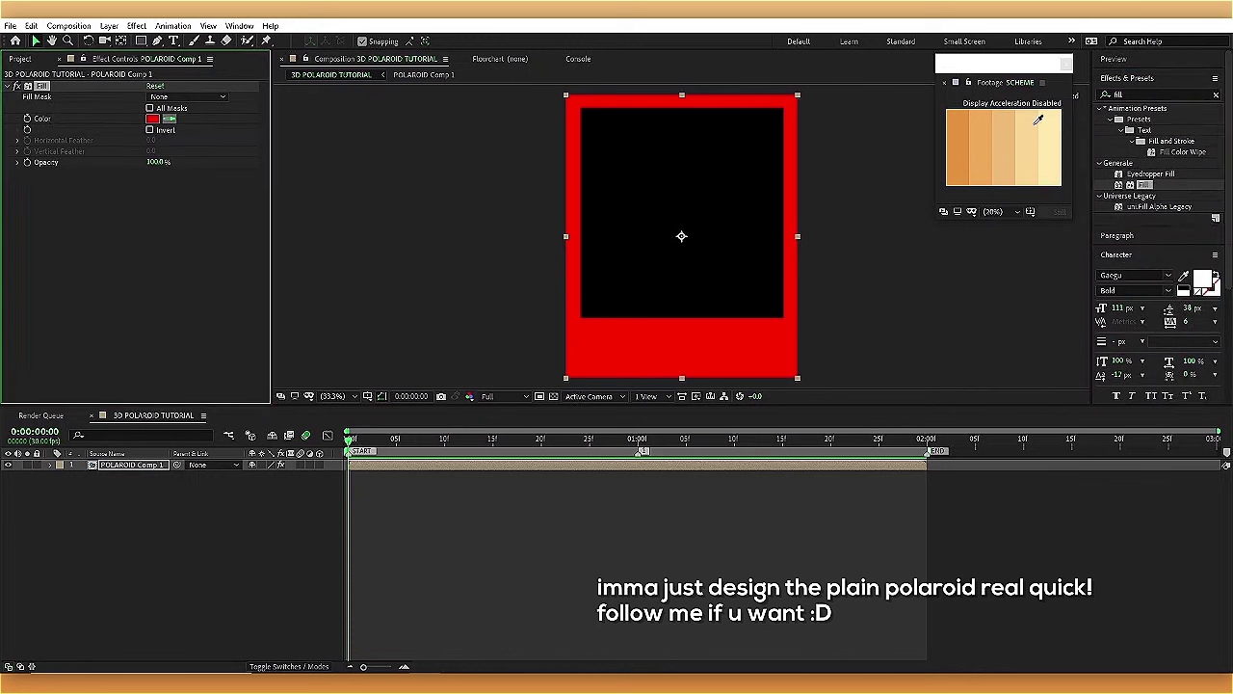
{"action": "key", "text": "ctrl+d"}
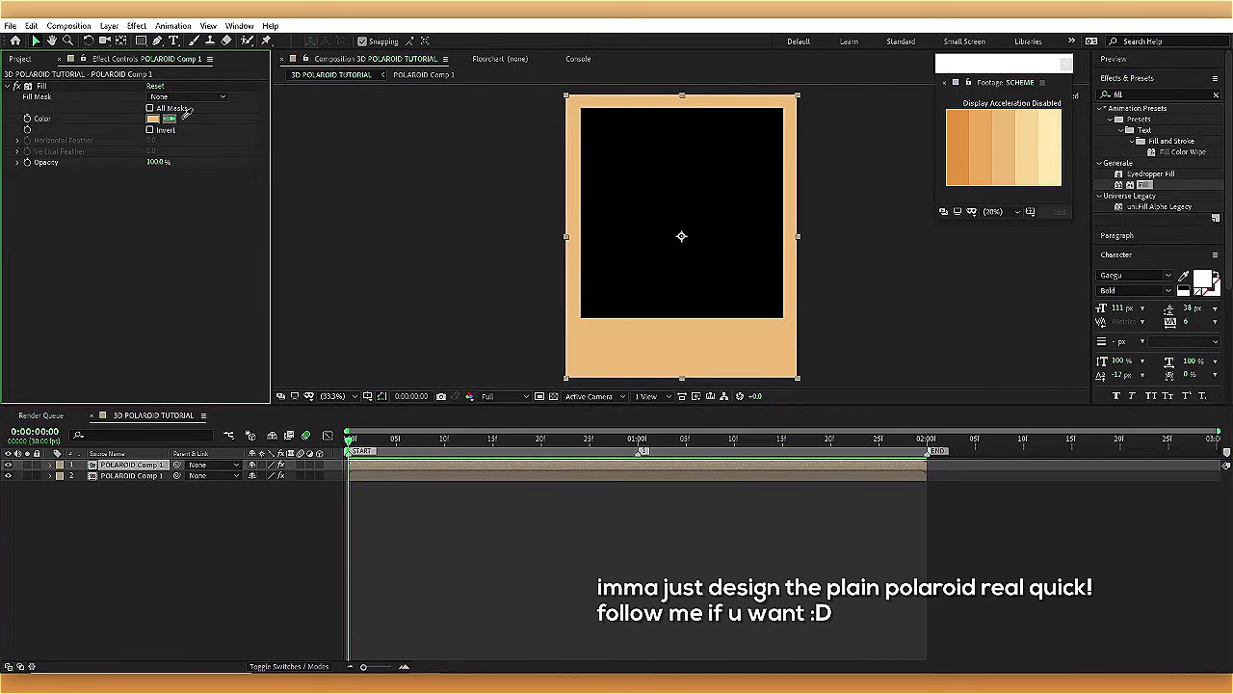
{"action": "left_click", "coordinate": [1054, 126]}
- Apply S_WipeChecker with Checkers Grow, Wipe 90%, Frequency 9 and Angle -32.34
{"action": "left_click", "coordinate": [1132, 95]}
{"action": "type", "text": "c"}
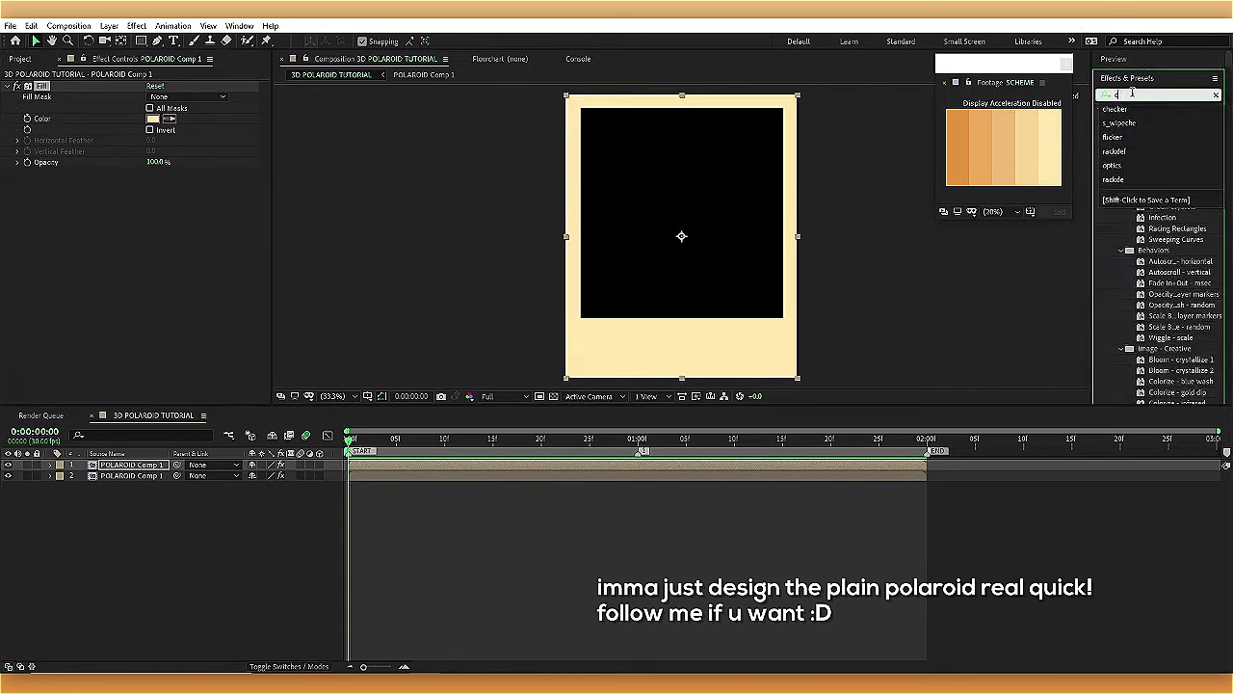
{"action": "type", "text": "hecker"}
{"action": "left_click", "coordinate": [1154, 196]}
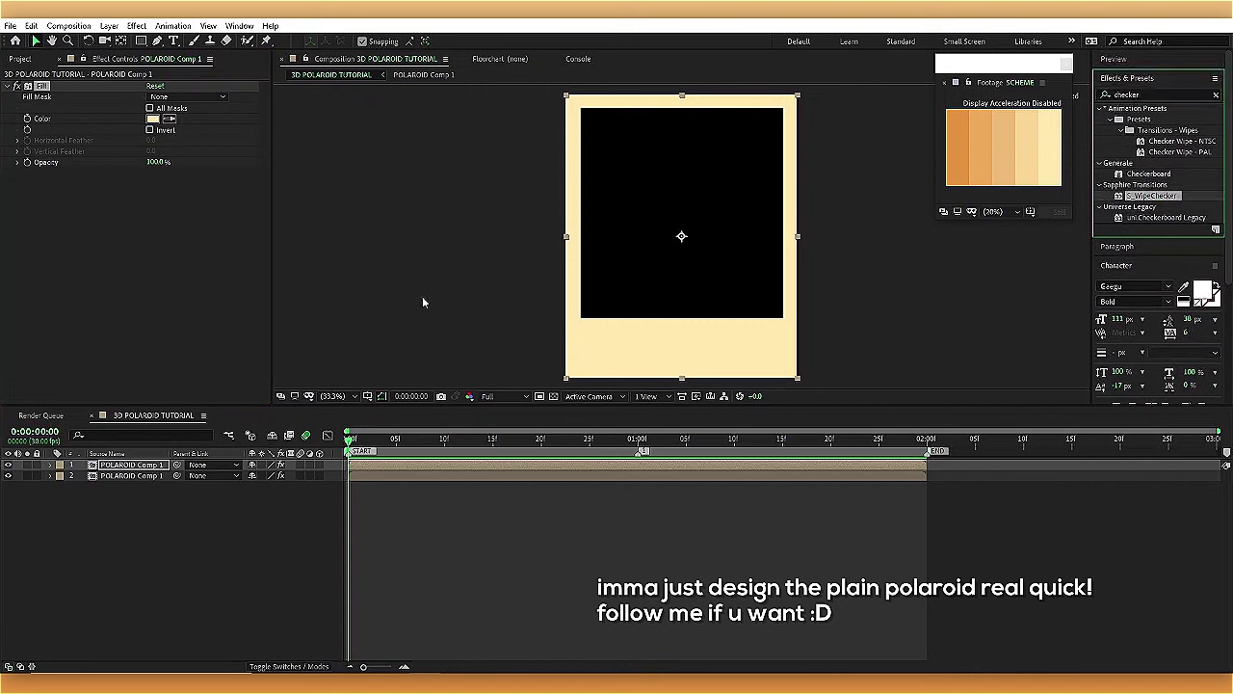
{"action": "left_click", "coordinate": [163, 248]}
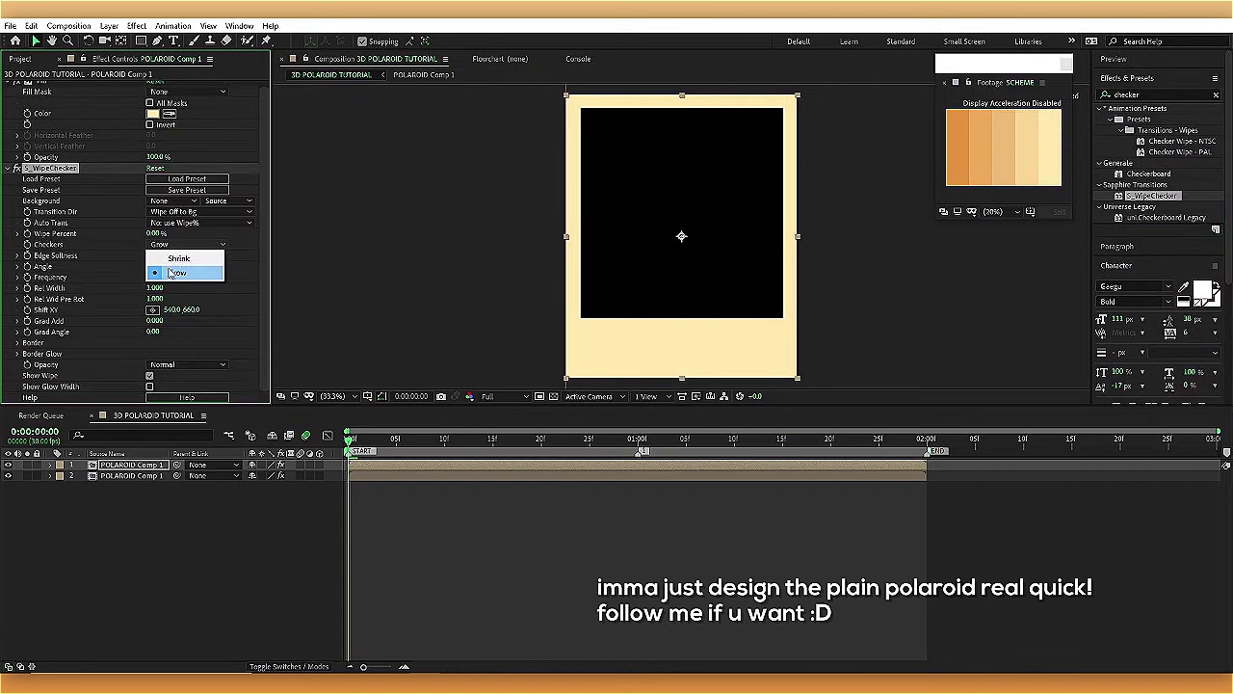
{"action": "left_click", "coordinate": [154, 272]}
{"action": "key", "text": "Return"}
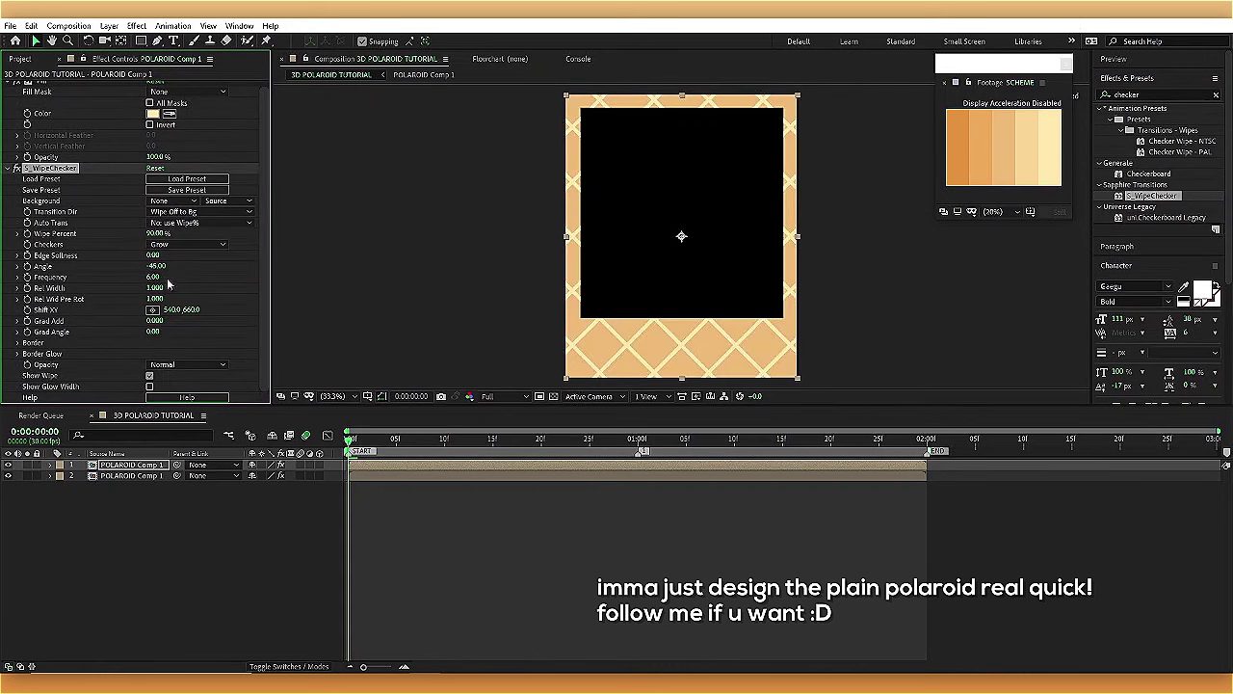
{"action": "type", "text": "9"}
{"action": "key", "text": "Return"}
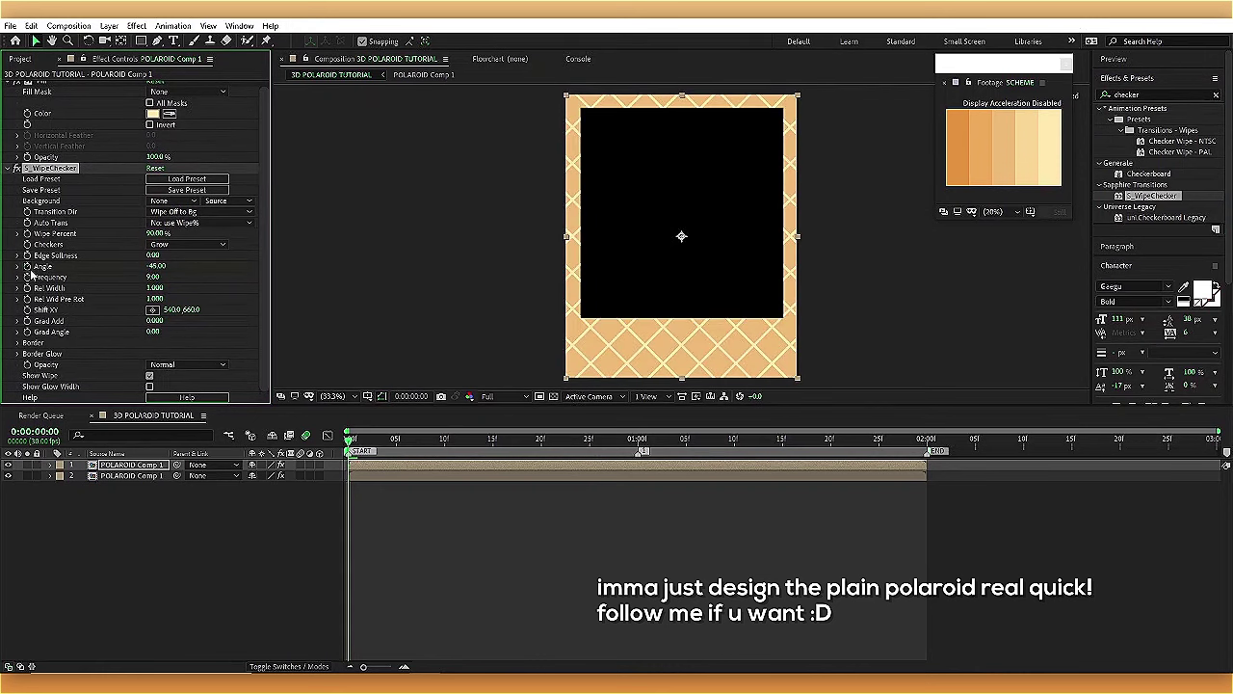
{"action": "key", "text": "u"}
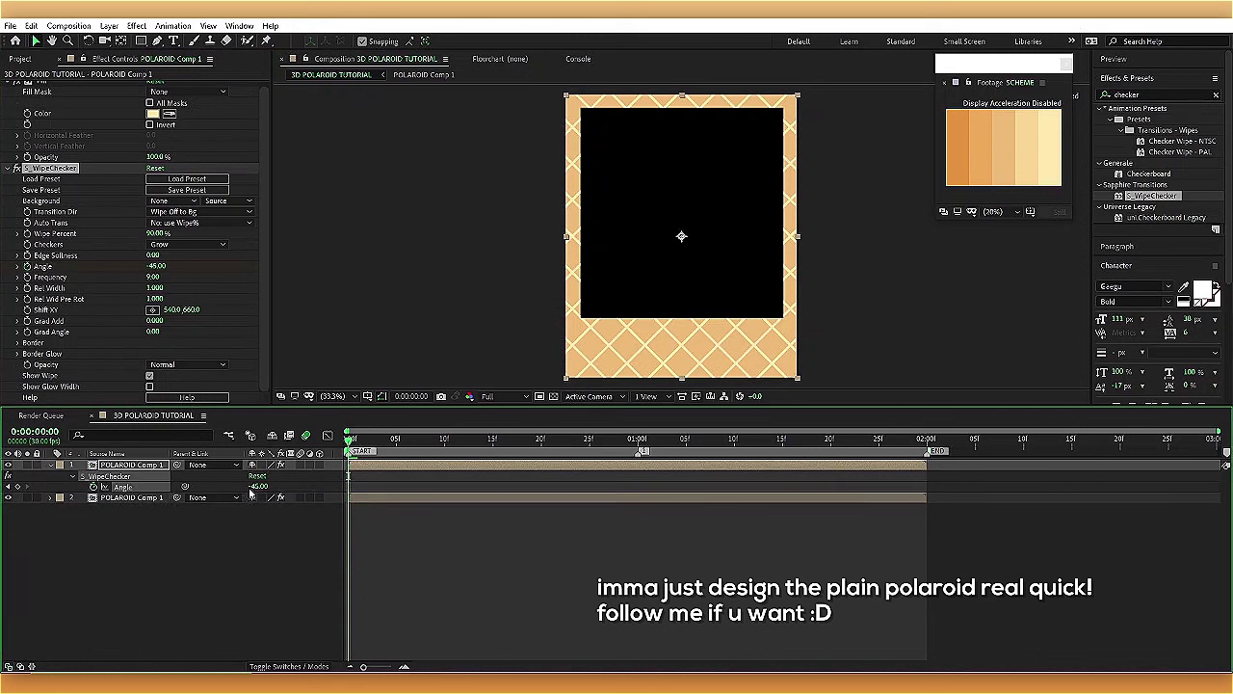
{"action": "type", "text": "-32.34"}
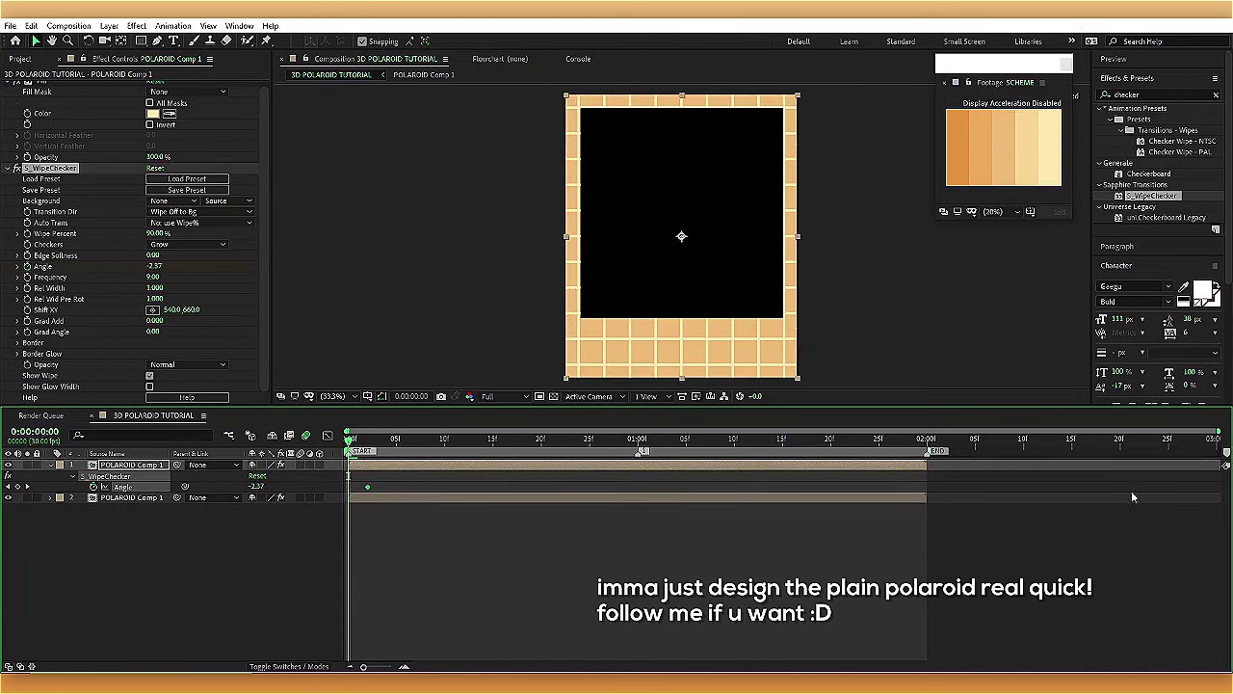
{"action": "key", "text": "Return"}
- Lower the preview to Quarter resolution
{"action": "left_click", "coordinate": [506, 398]}
{"action": "left_click", "coordinate": [496, 469]}
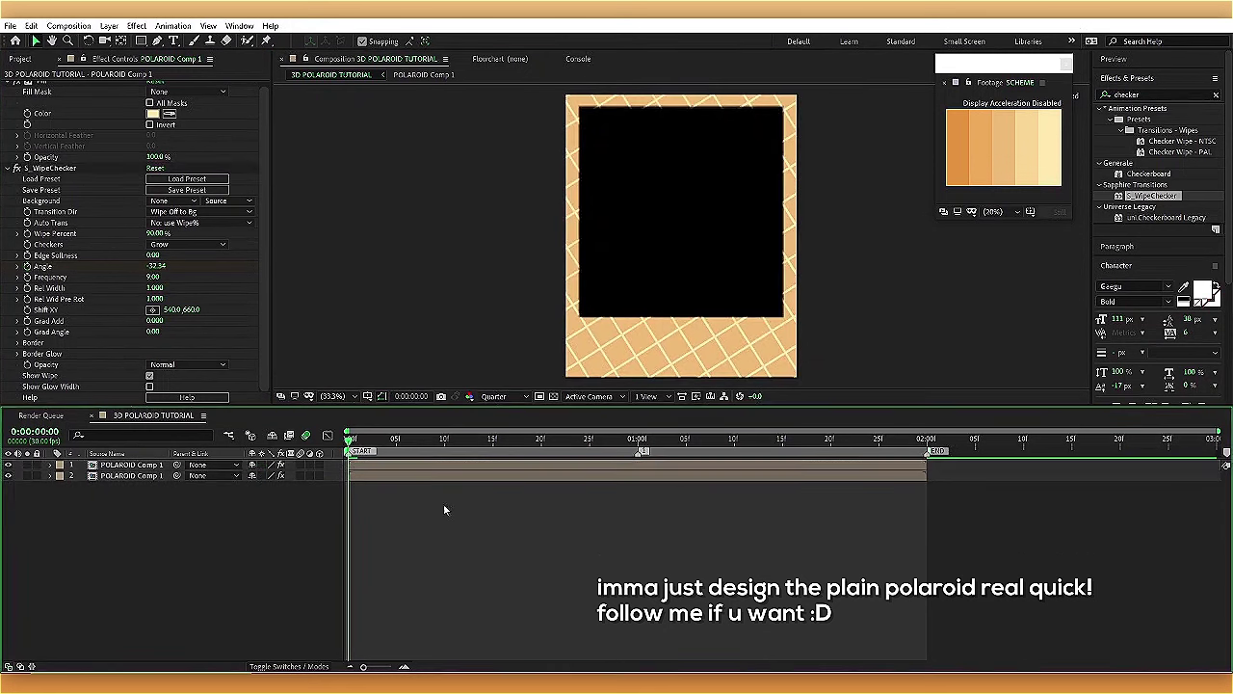
{"action": "left_click", "coordinate": [521, 397]}
- Set preview to Half and add a 2-second caption text layer reading 'cho seungyoun best boy <3'
{"action": "left_click", "coordinate": [498, 440]}
{"action": "key", "text": "ctrl+t"}
{"action": "key", "text": "ctrl+alt+shift+t"}
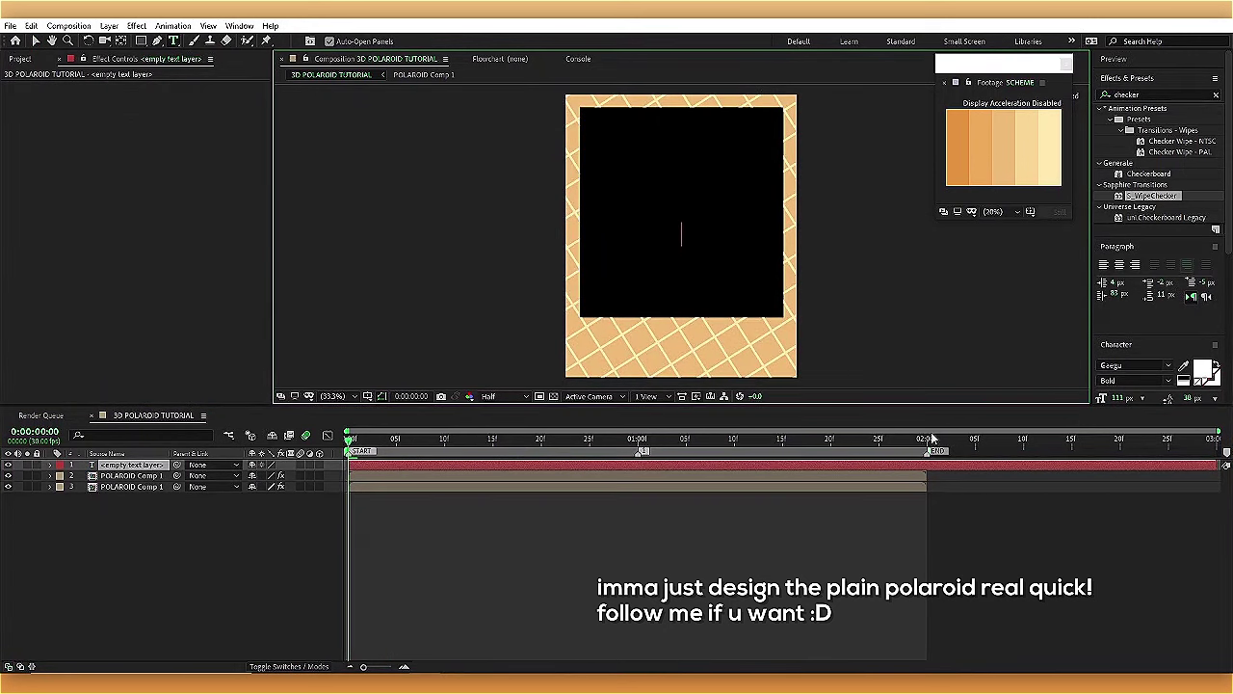
{"action": "left_click", "coordinate": [928, 439]}
{"action": "key", "text": "alt+bracketright"}
{"action": "key", "text": "Home"}
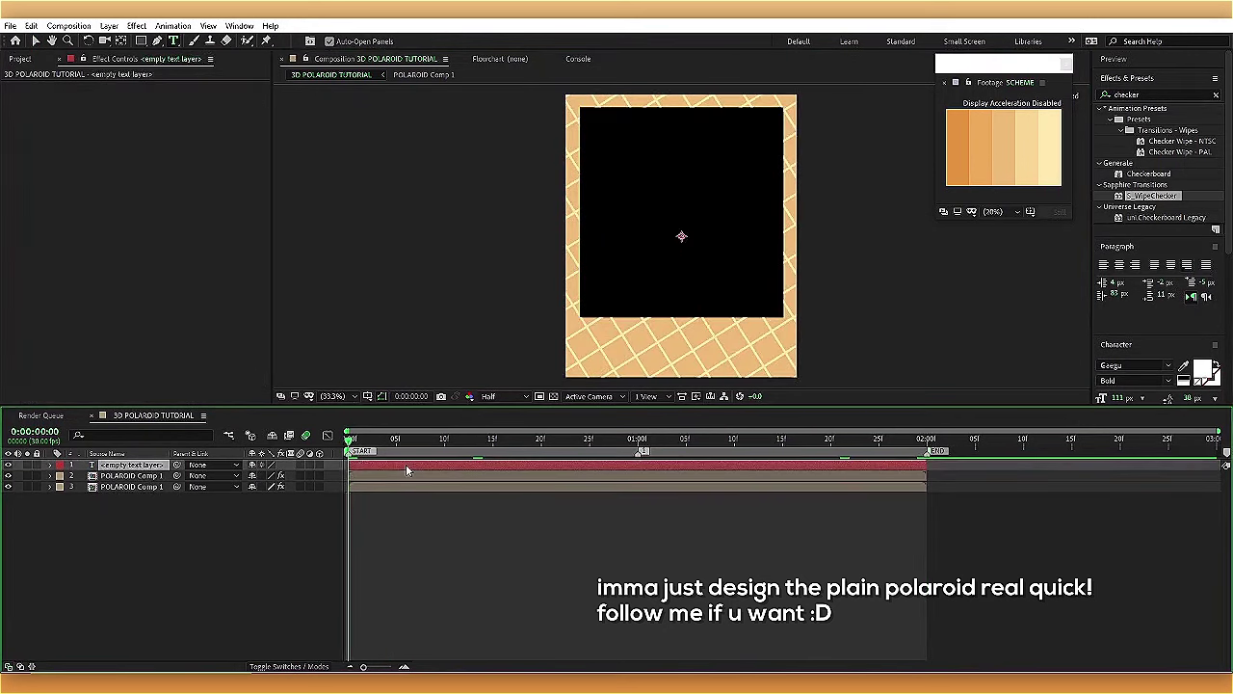
{"action": "type", "text": "cho seungyoun best boy"}
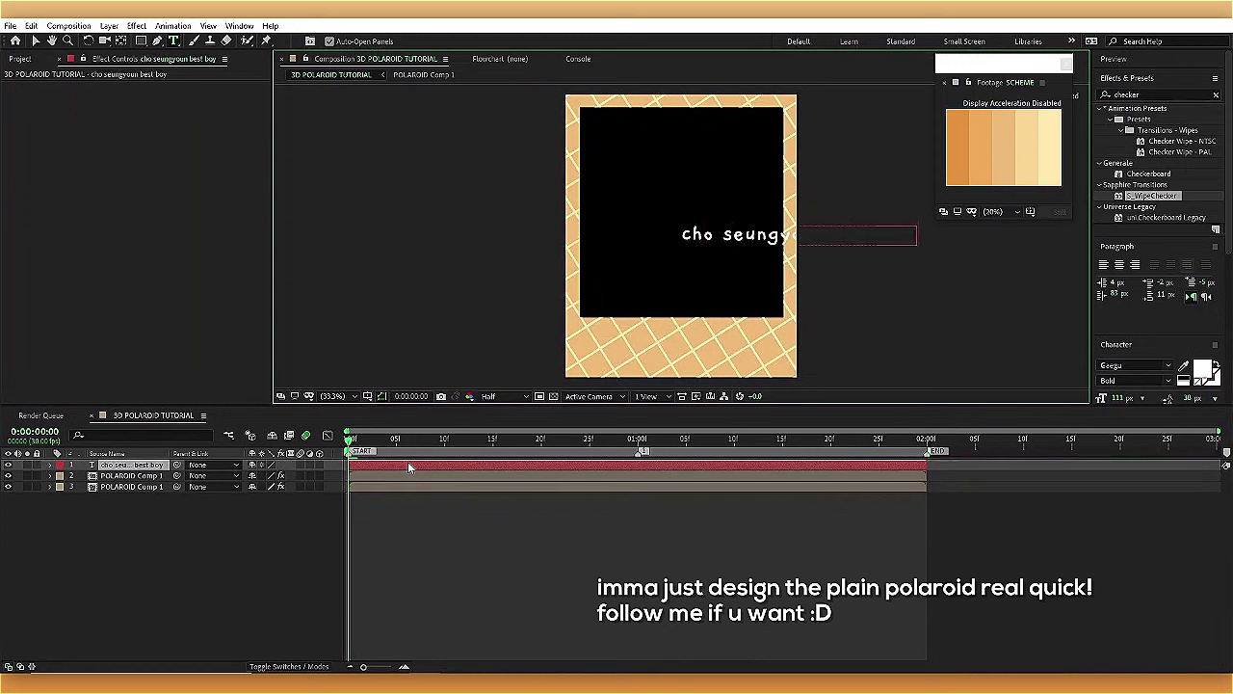
{"action": "type", "text": " !! <3"}
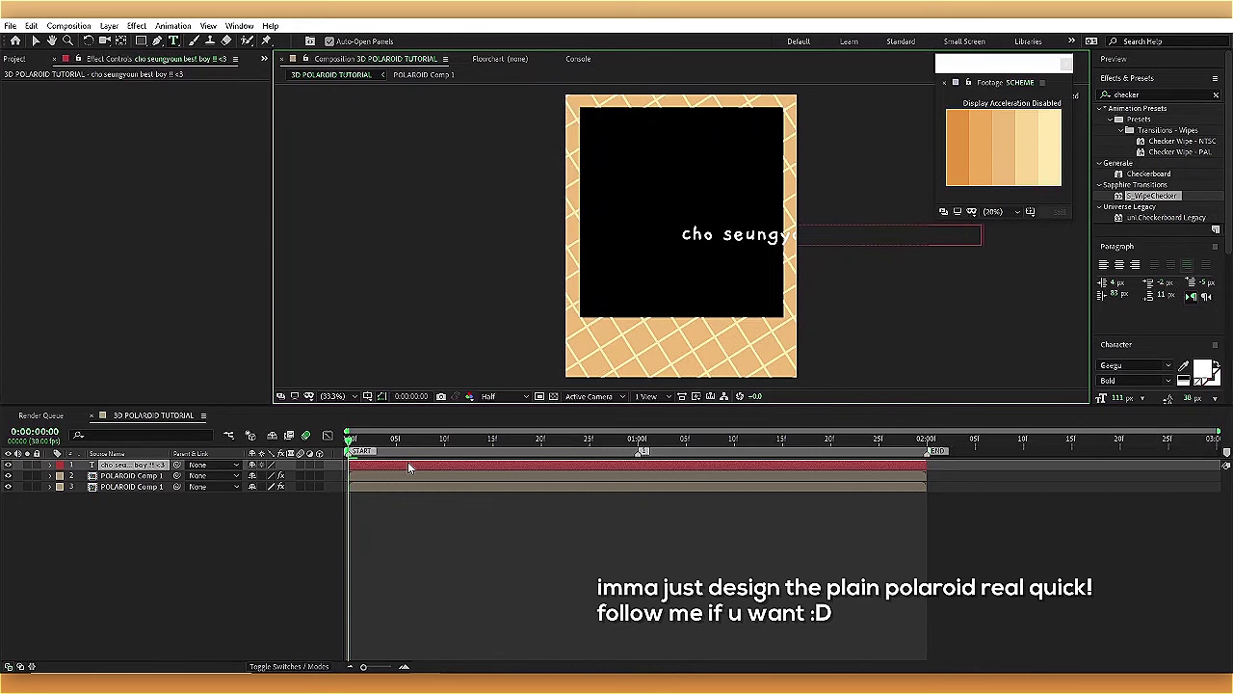
- Reposition the caption's anchor point and shrink the caption to fit the polaroid border
{"action": "left_click", "coordinate": [408, 465]}
{"action": "left_click", "coordinate": [126, 41]}
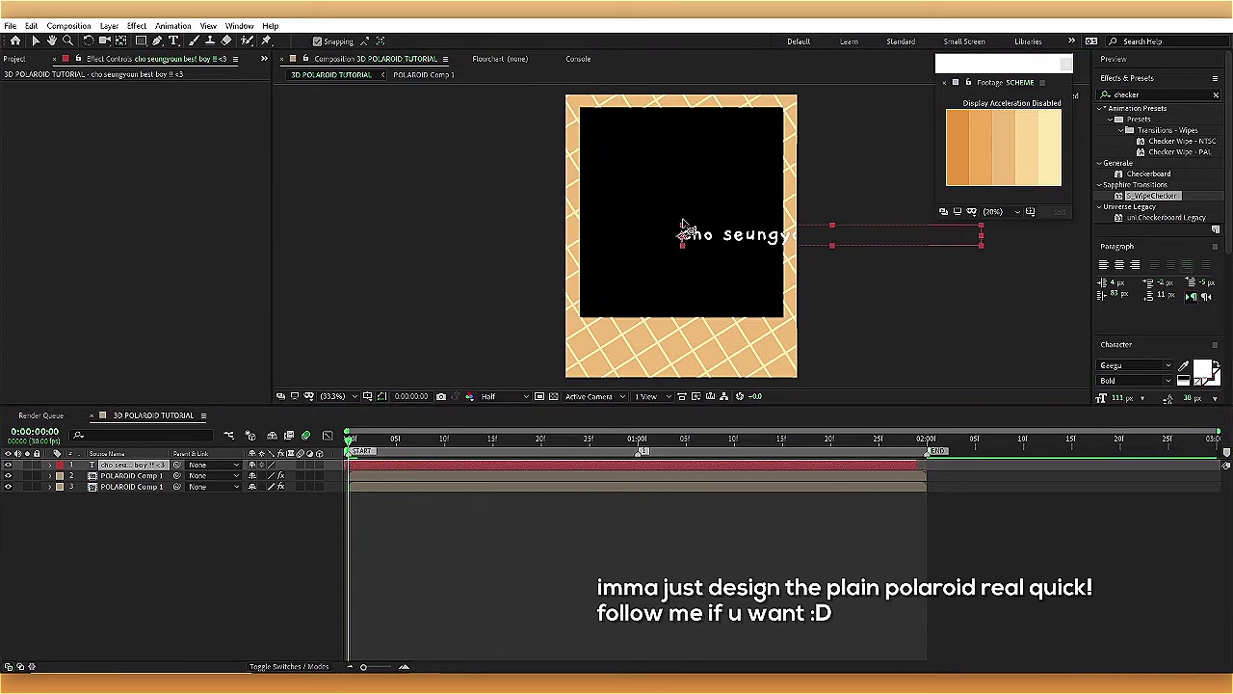
{"action": "mouse_move", "coordinate": [683, 234]}
{"action": "left_mouse_down"}
{"action": "mouse_move", "coordinate": [844, 238]}
{"action": "mouse_move", "coordinate": [683, 238]}
{"action": "left_mouse_up"}
{"action": "key", "text": "v"}
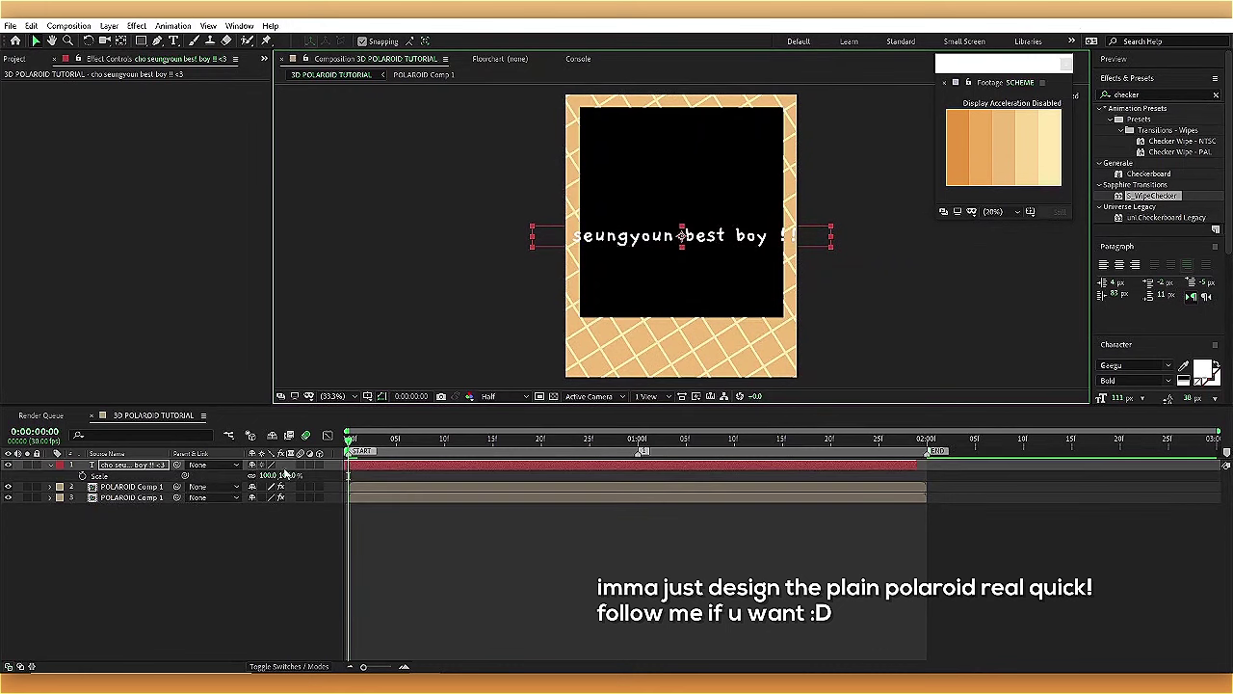
{"action": "key", "text": "s"}
{"action": "left_click_drag", "start_coordinate": [285, 476], "coordinate": [591, 479]}
{"action": "key", "text": "p"}
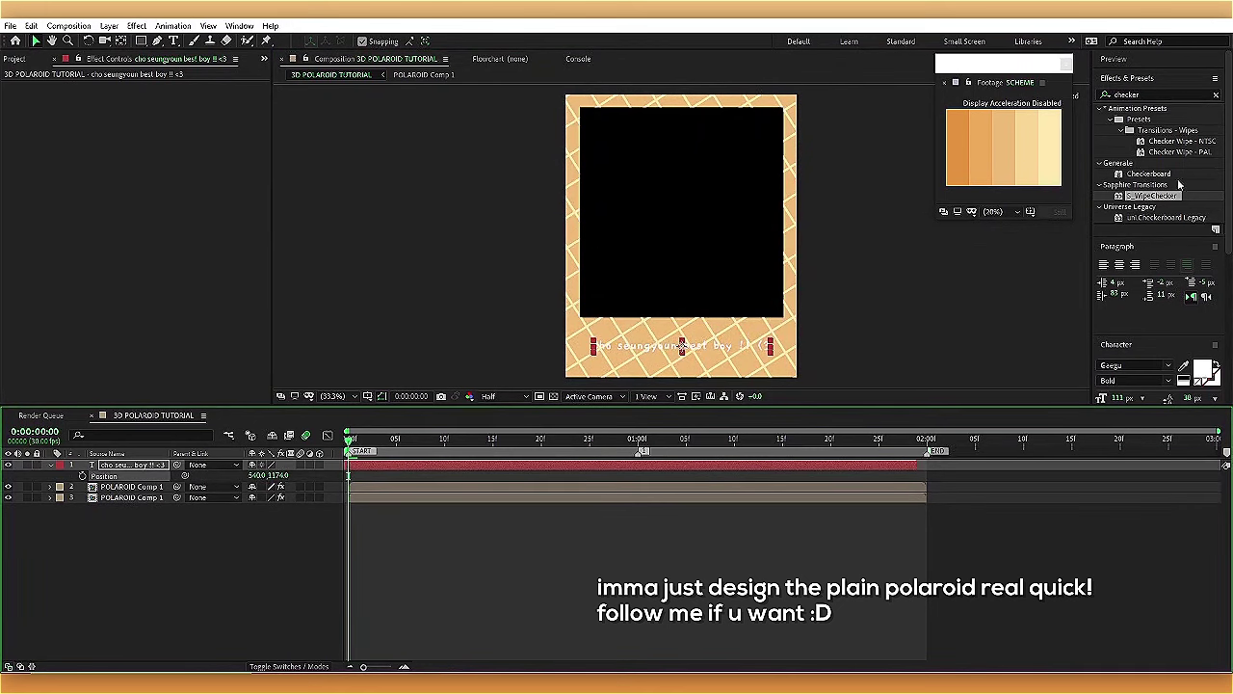
- Add a Drop Shadow to the caption, scale it to 67%, and select all three polaroid layers
{"action": "type", "text": "drop"}
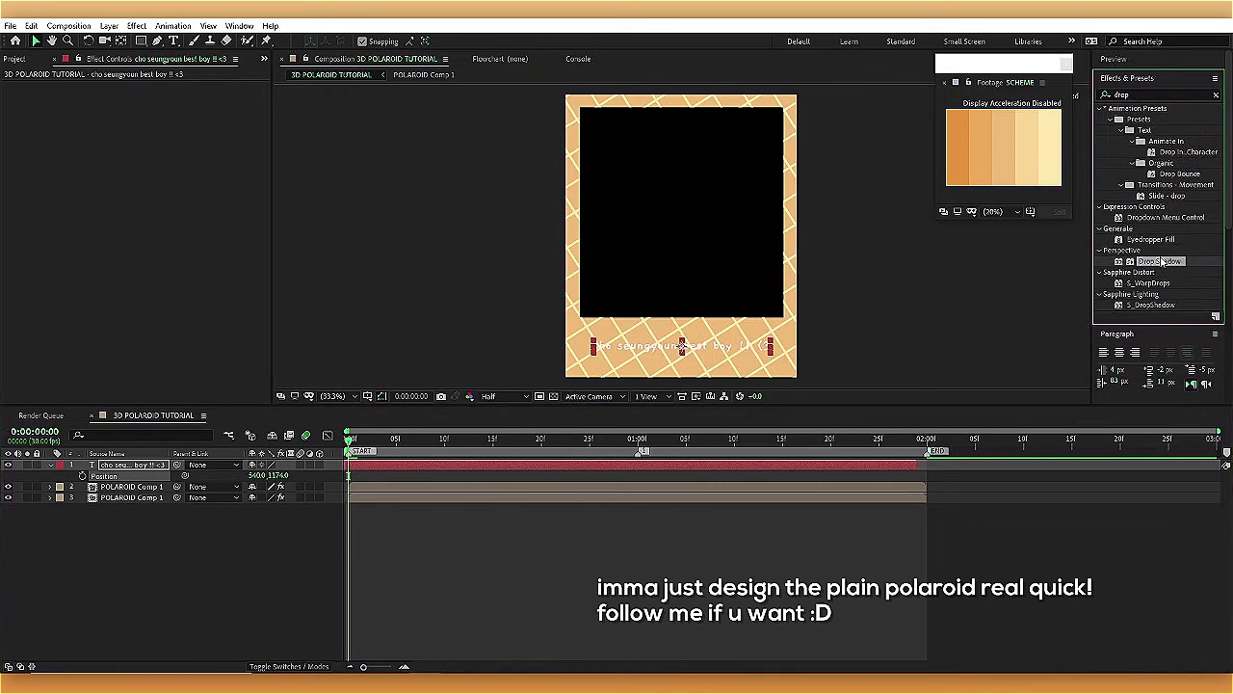
{"action": "left_click_drag", "start_coordinate": [1160, 261], "coordinate": [34, 130]}
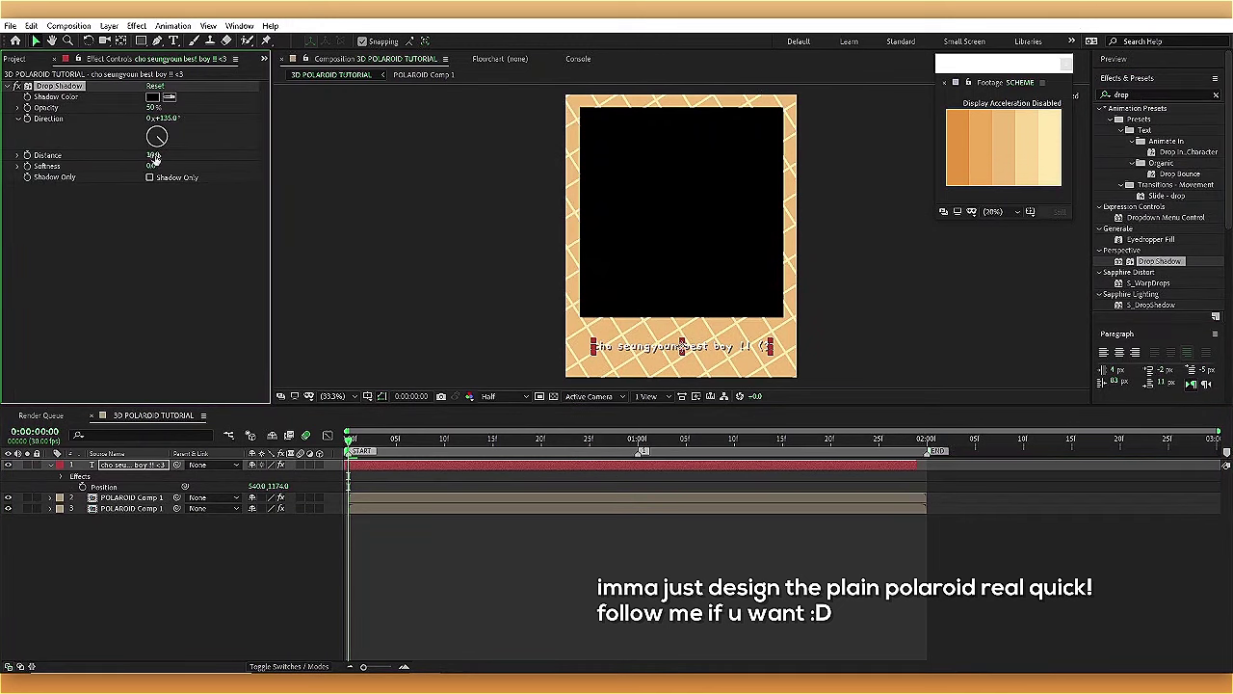
{"action": "key", "text": "s"}
{"action": "left_click_drag", "start_coordinate": [285, 476], "coordinate": [295, 476]}
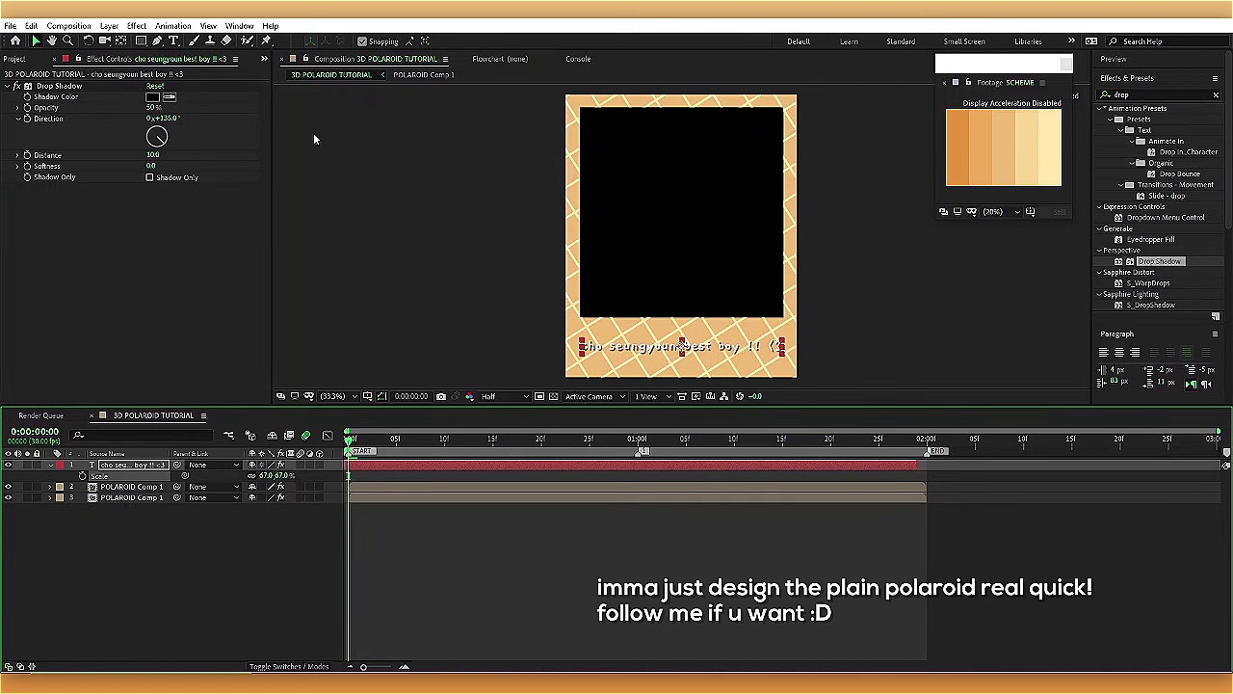
{"action": "left_click", "coordinate": [639, 605]}
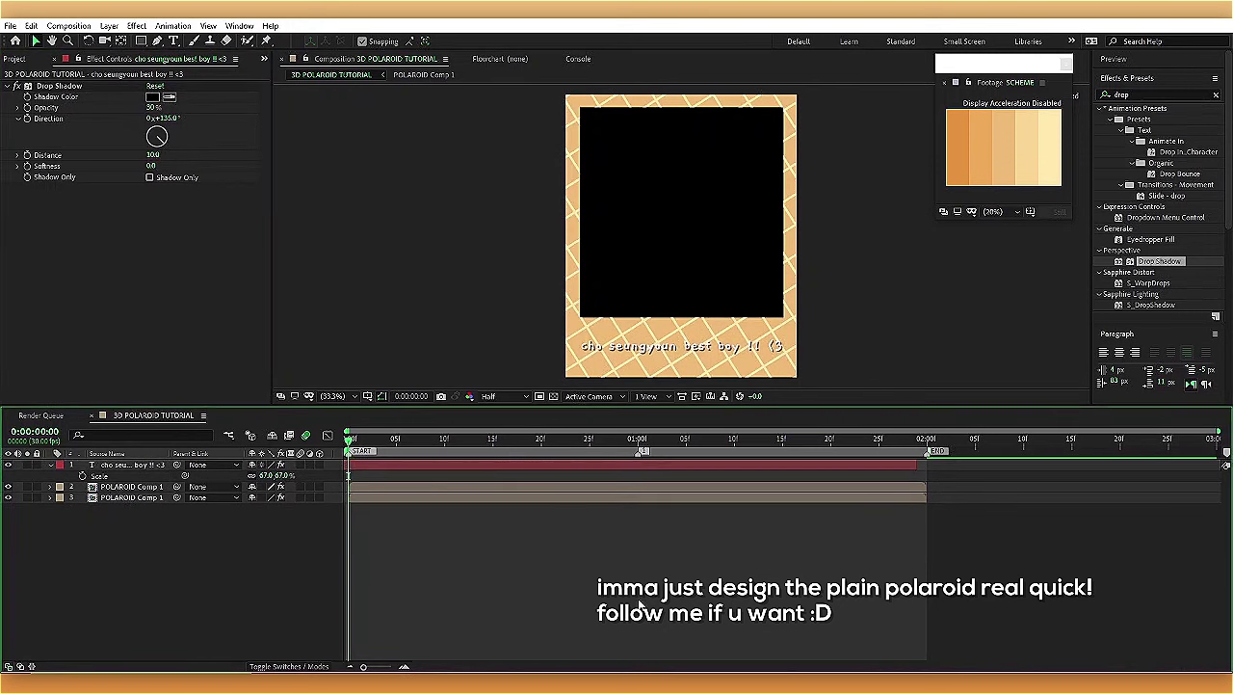
{"action": "left_click", "coordinate": [414, 466]}
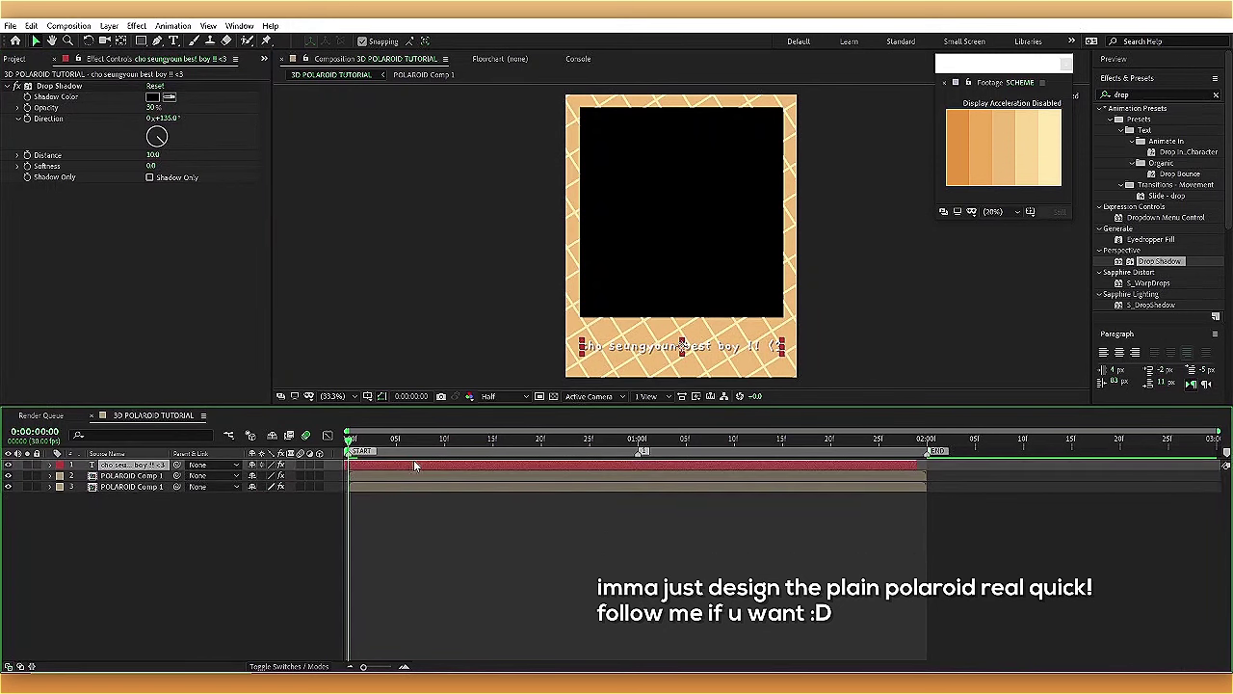
{"action": "left_click", "coordinate": [366, 487], "text": "shift"}
- Pre-compose the three polaroid layers into one layer with a Yellow label
{"action": "right_click", "coordinate": [378, 484]}
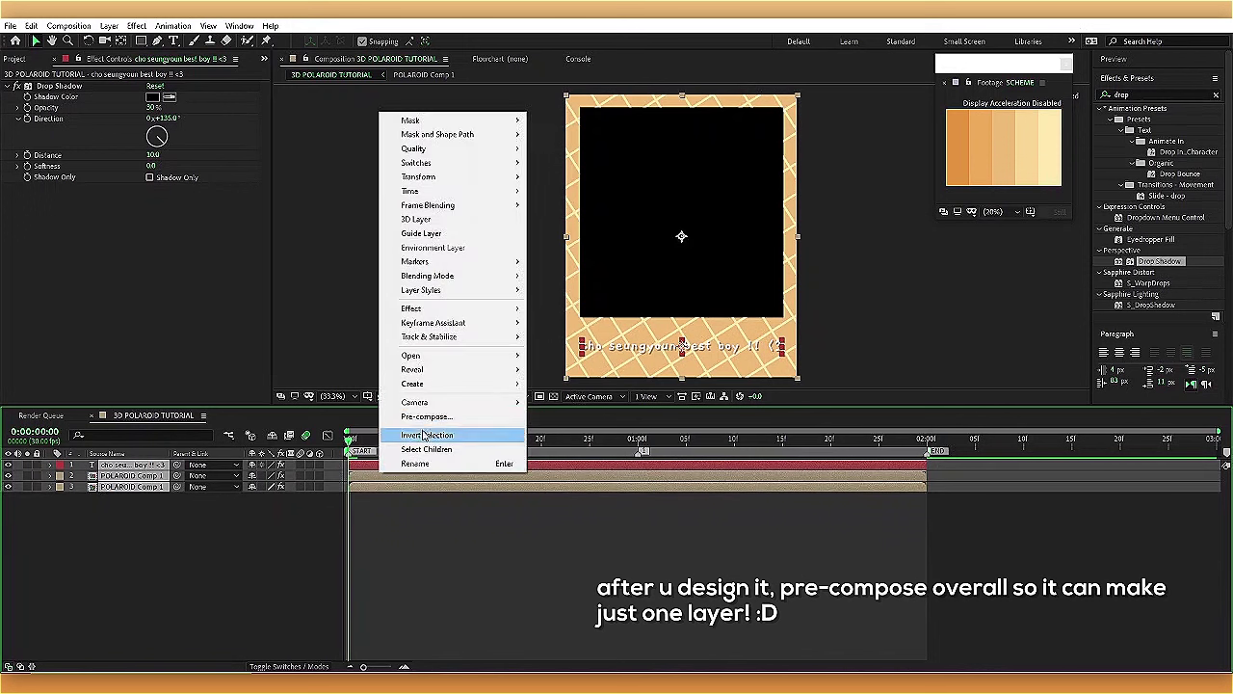
{"action": "left_click", "coordinate": [404, 433]}
{"action": "left_click", "coordinate": [174, 203]}
{"action": "left_click", "coordinate": [59, 465]}
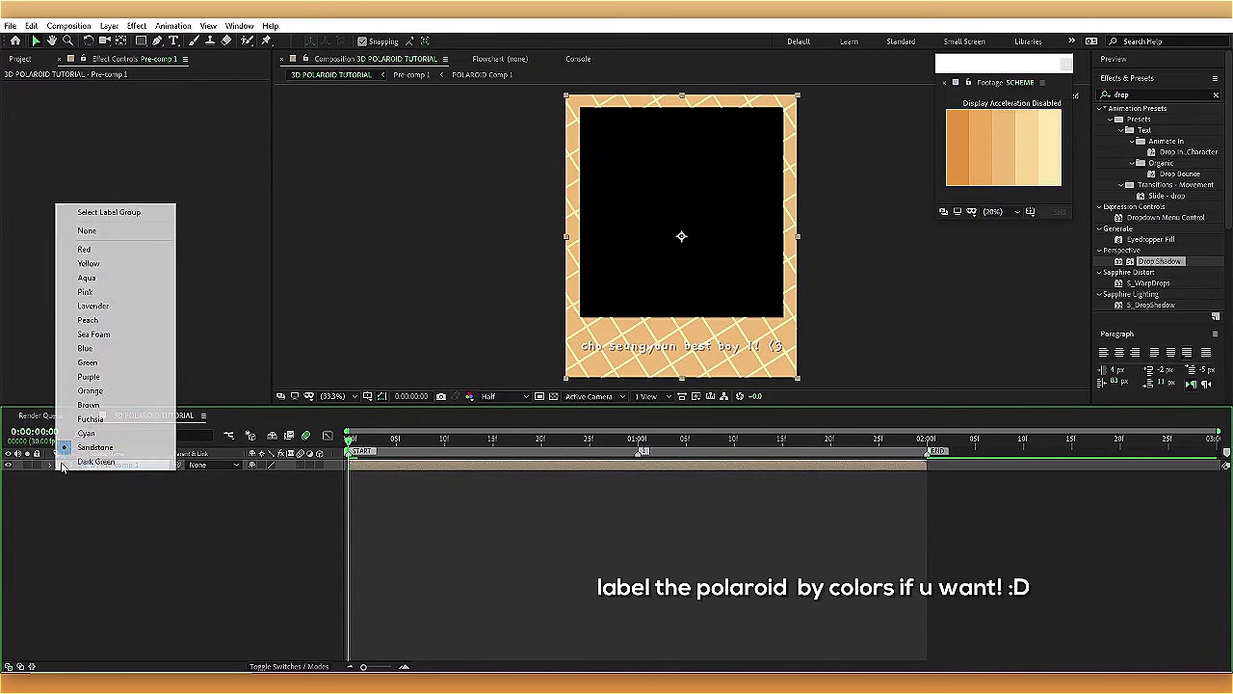
{"action": "left_click", "coordinate": [88, 263]}
- Add the portrait photo, trim it to end at 2 seconds, and scale it to 92%
{"action": "left_click", "coordinate": [20, 58]}
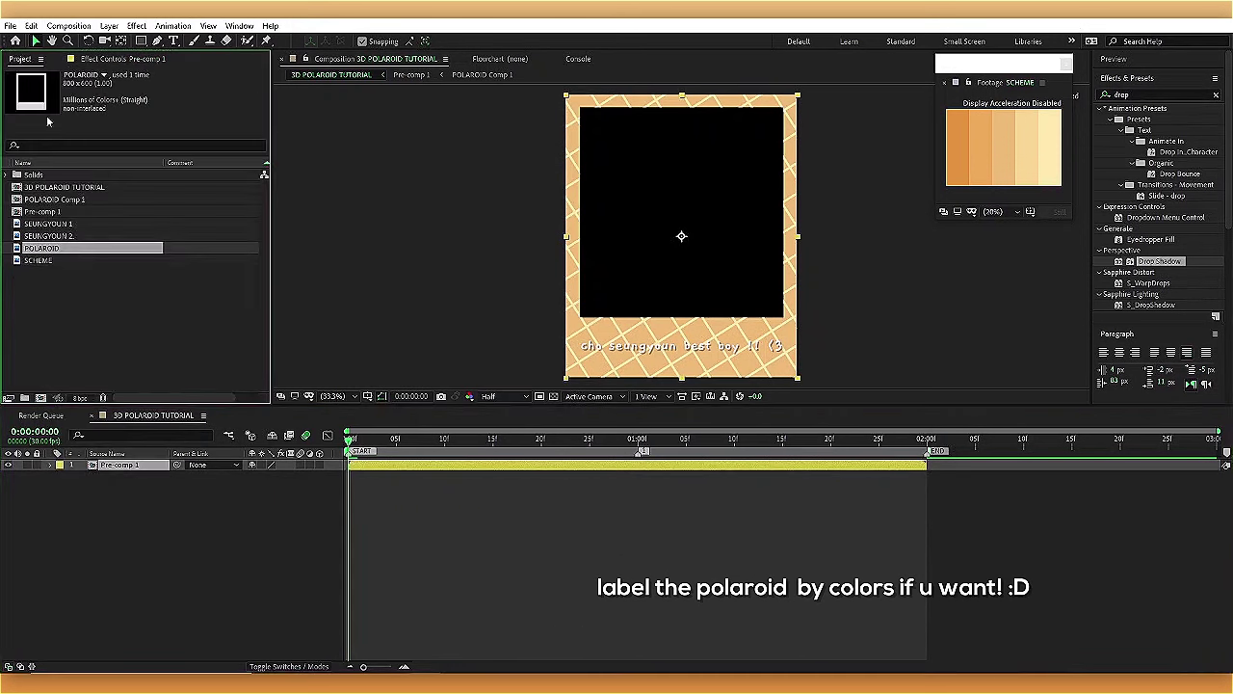
{"action": "left_click_drag", "start_coordinate": [58, 224], "coordinate": [145, 477]}
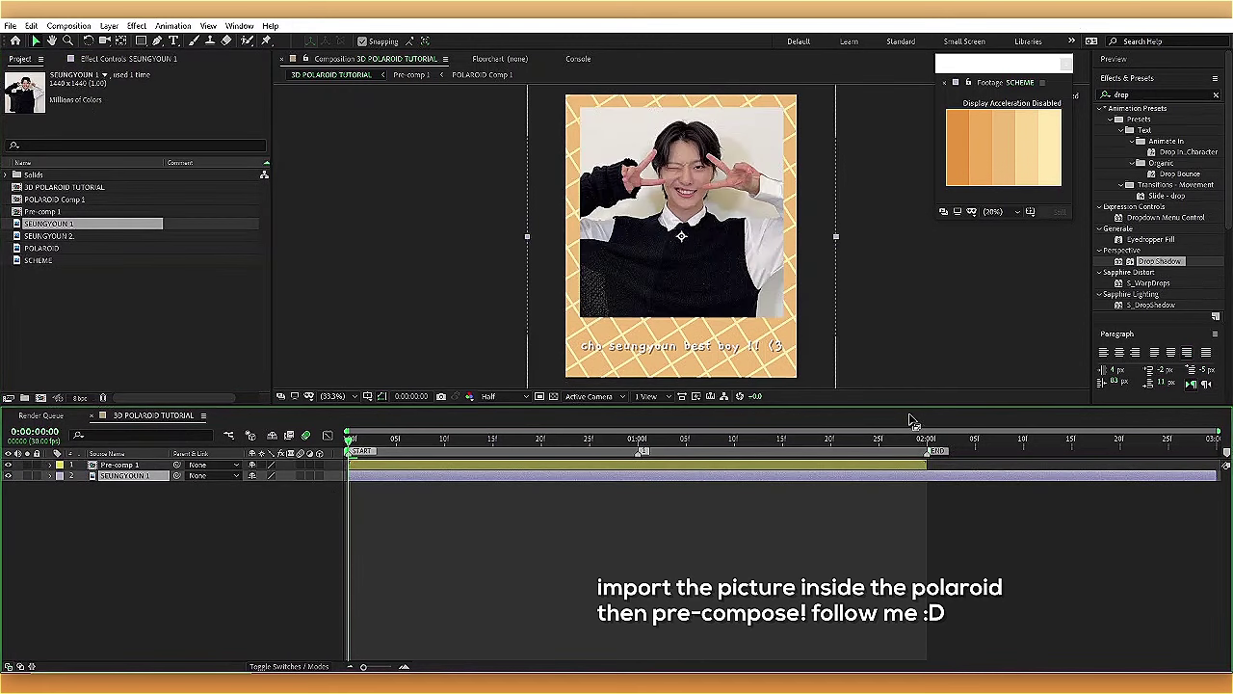
{"action": "left_click", "coordinate": [928, 440]}
{"action": "key", "text": "alt+bracketright"}
{"action": "key", "text": "Home"}
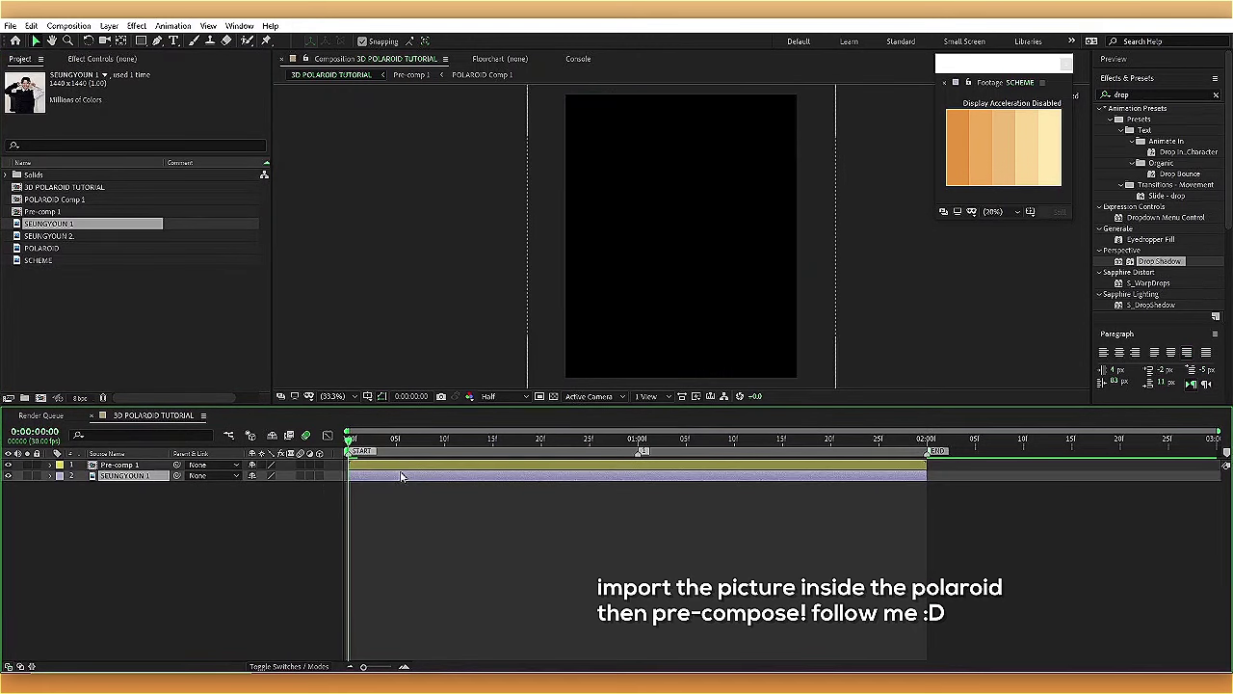
{"action": "key", "text": "s"}
{"action": "left_click_drag", "start_coordinate": [272, 486], "coordinate": [289, 486]}
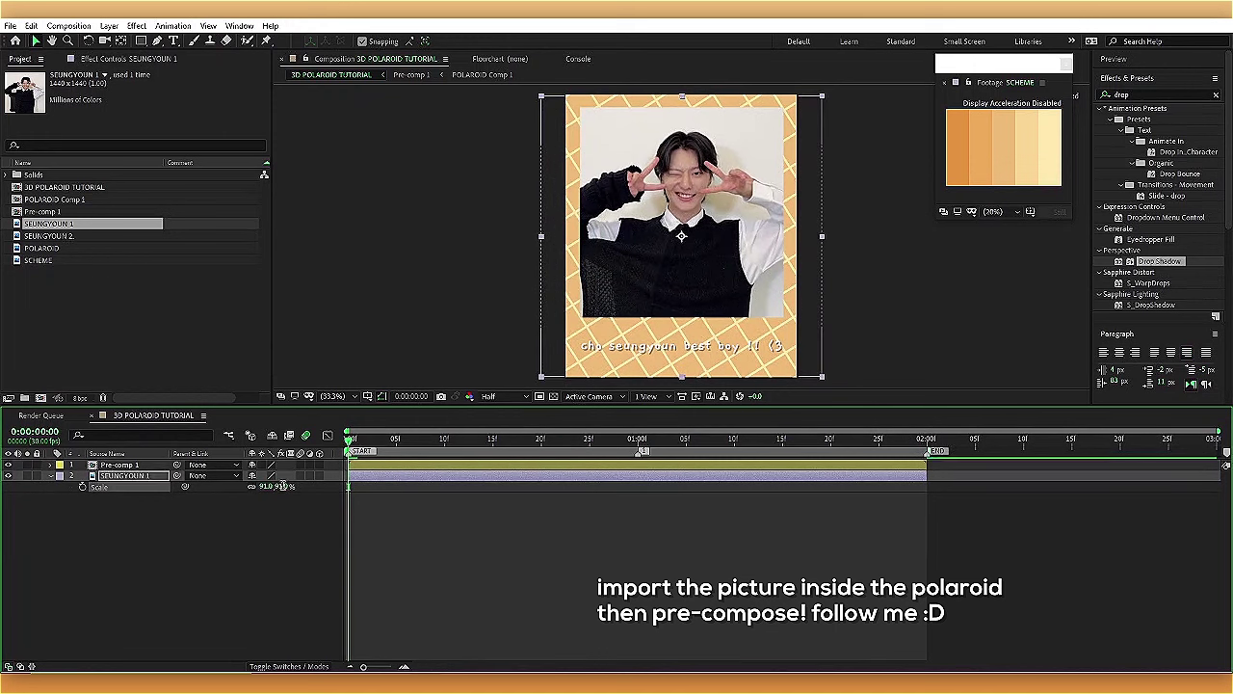
{"action": "left_click_drag", "start_coordinate": [283, 487], "coordinate": [282, 488]}
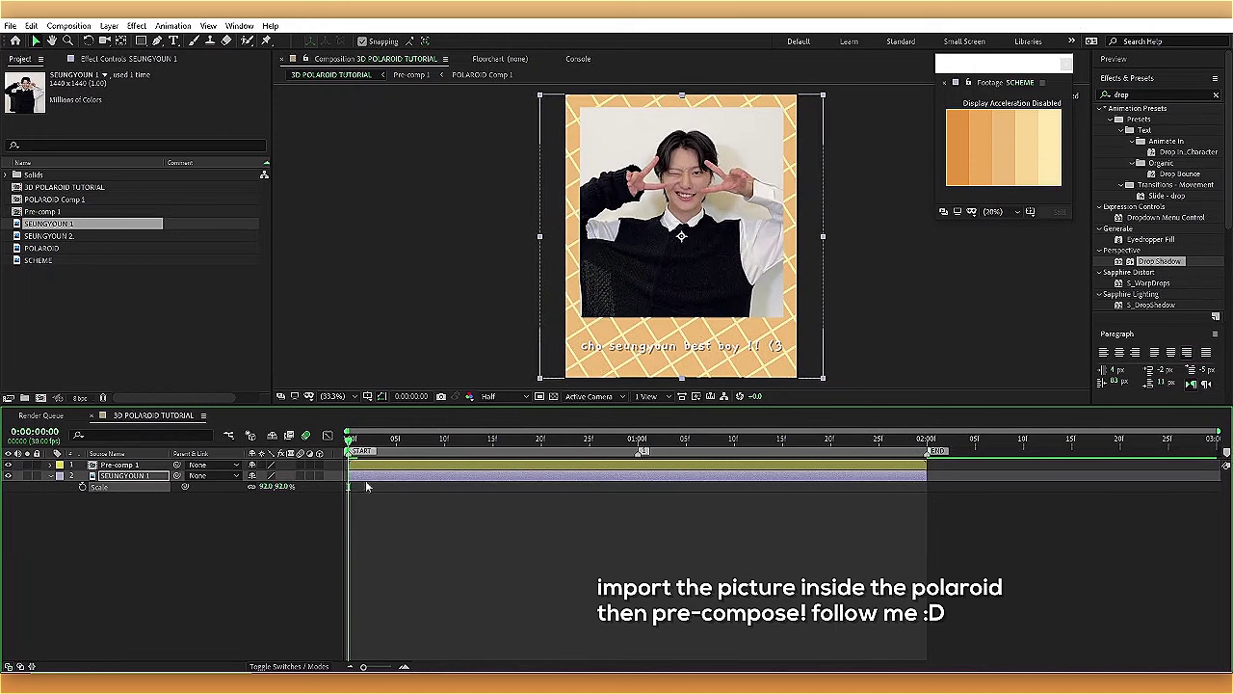
- Pre-compose the photo layer and give it a Fuchsia label
{"action": "right_click", "coordinate": [366, 486]}
{"action": "left_click", "coordinate": [405, 427]}
{"action": "left_click", "coordinate": [182, 205]}
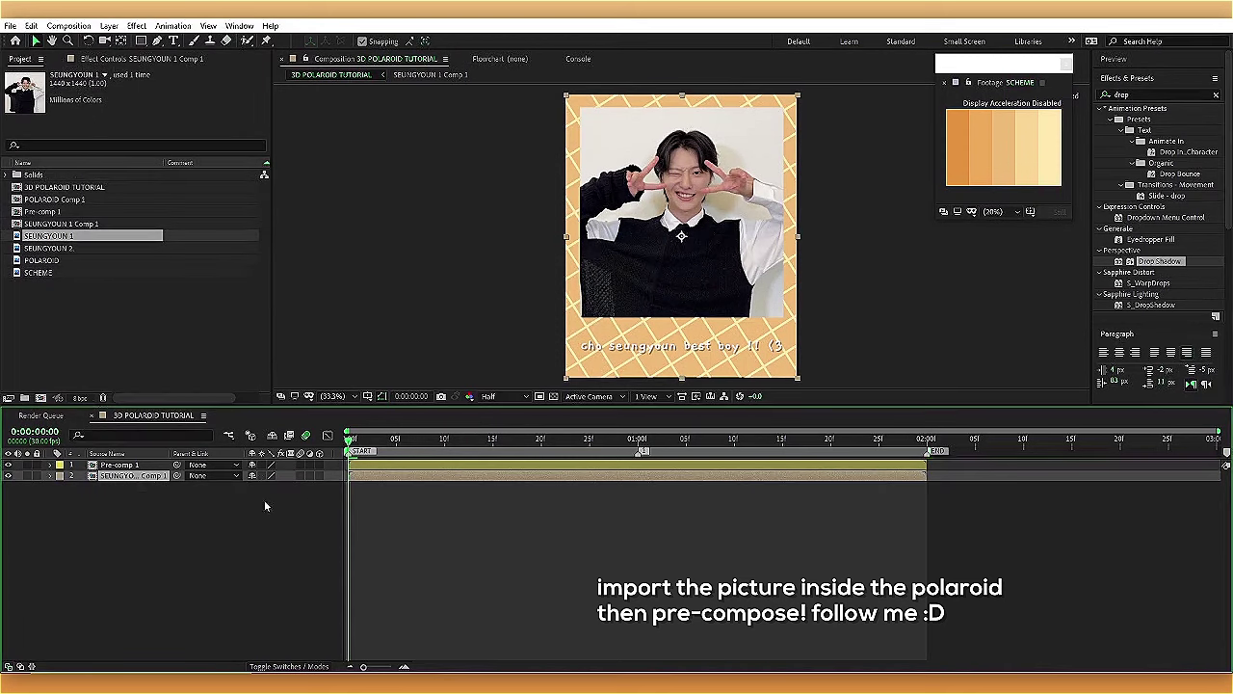
{"action": "left_click", "coordinate": [59, 475]}
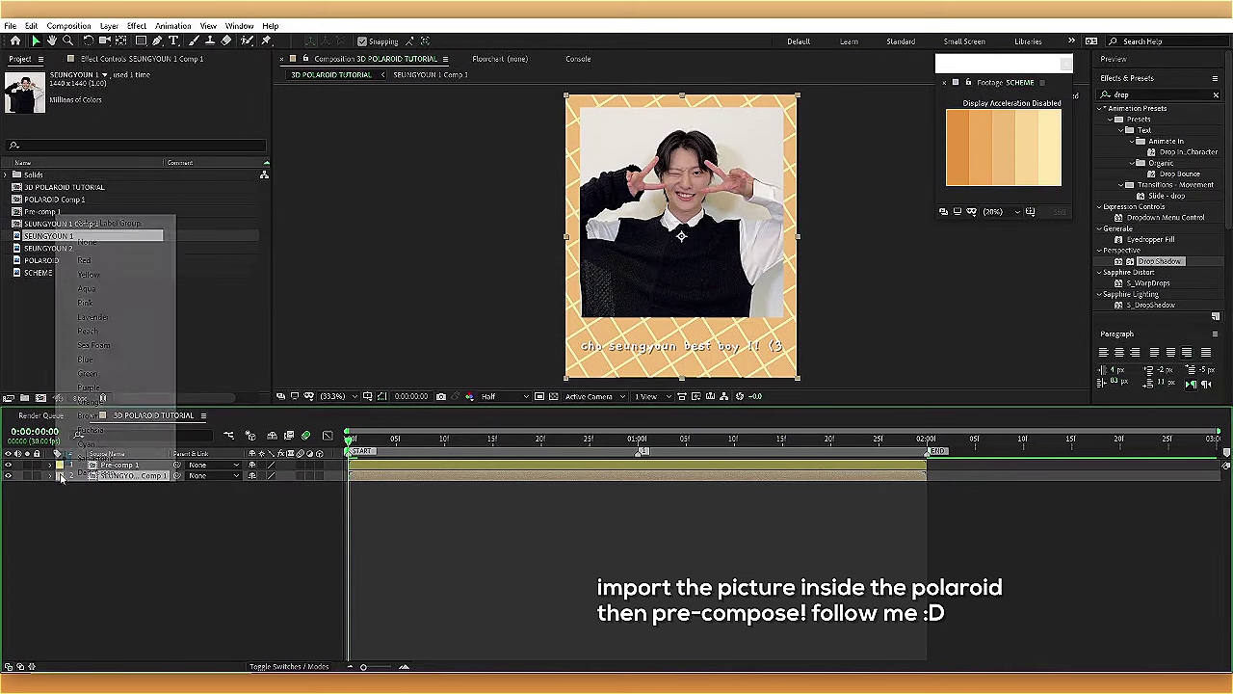
{"action": "left_click", "coordinate": [108, 434]}
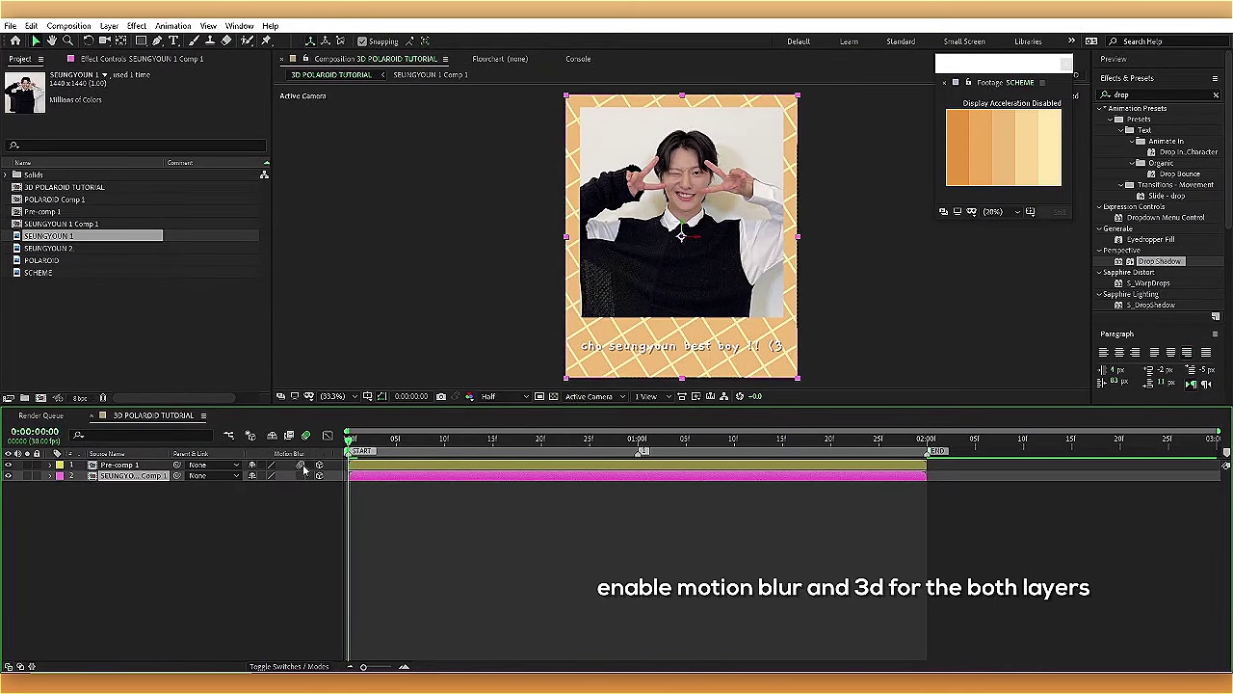
- Switch the viewer to Custom View 1 and set the photo's Z position to 800
{"action": "left_click", "coordinate": [607, 396]}
{"action": "left_click", "coordinate": [598, 514]}
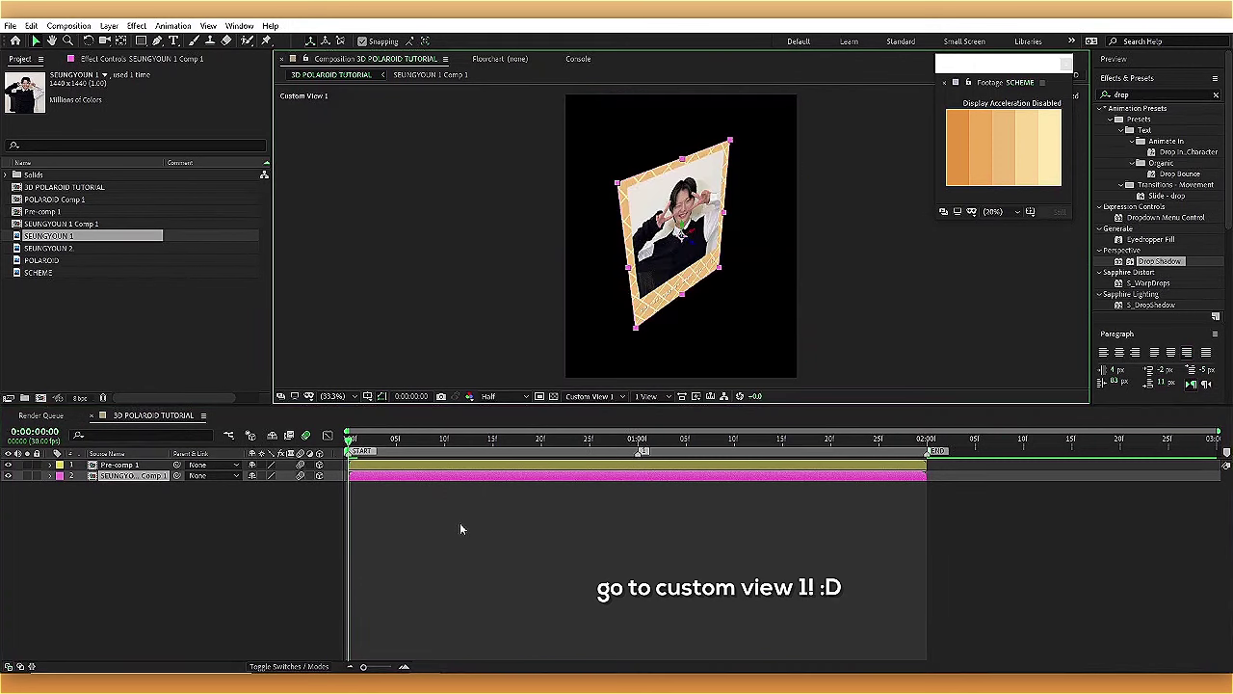
{"action": "key", "text": "p"}
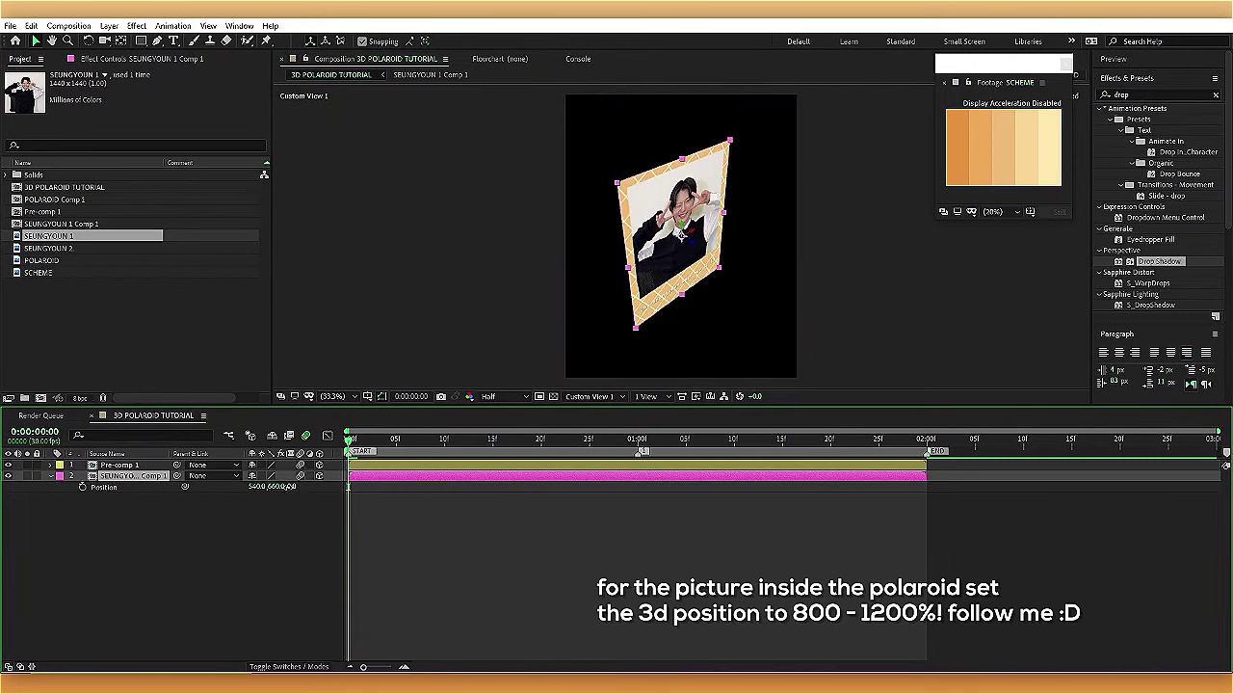
{"action": "left_click_drag", "start_coordinate": [289, 485], "coordinate": [310, 485]}
{"action": "left_click", "coordinate": [299, 485]}
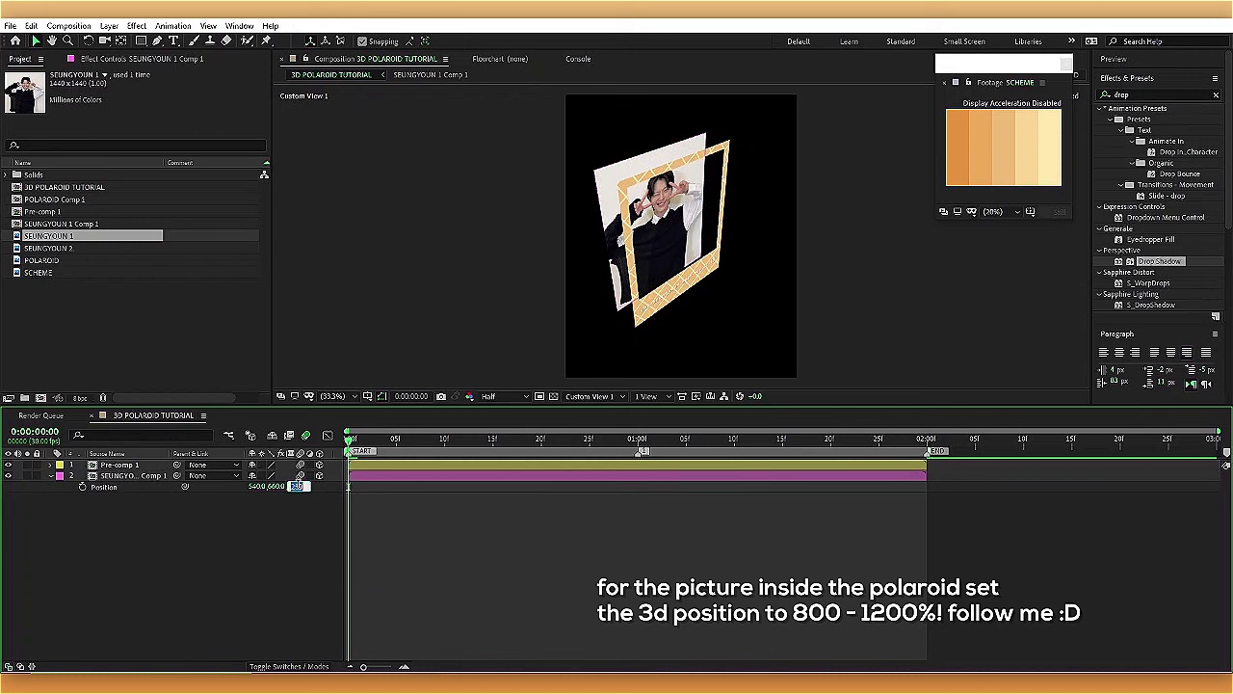
{"action": "type", "text": "80"}
{"action": "key", "text": "Return"}
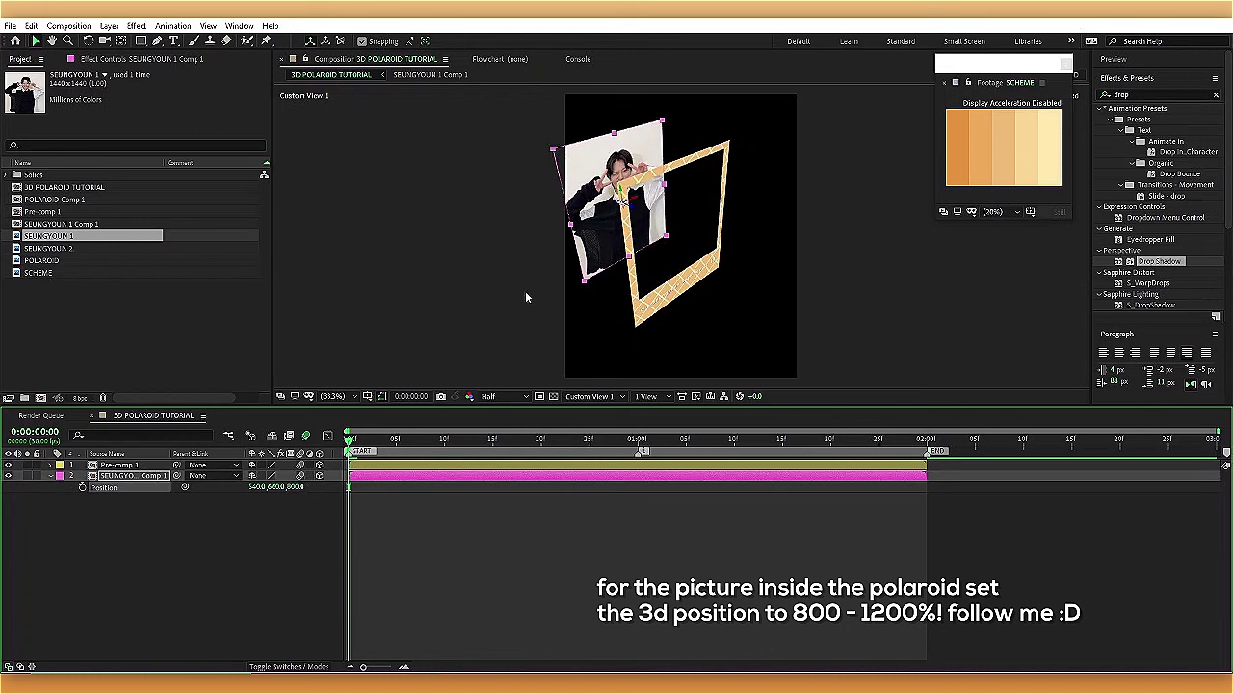
- Add a null object and parent the photo and polaroid pre-comps to it
{"action": "right_click", "coordinate": [346, 461]}
{"action": "mouse_move", "coordinate": [371, 469]}
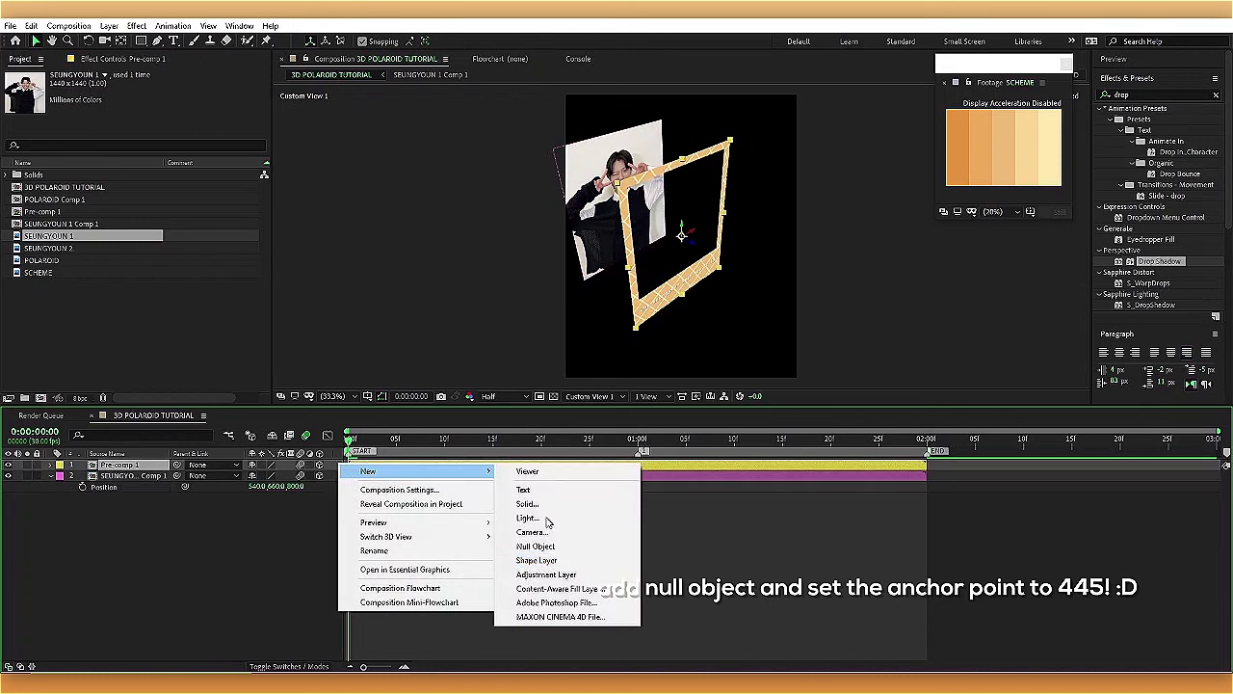
{"action": "left_click", "coordinate": [536, 550]}
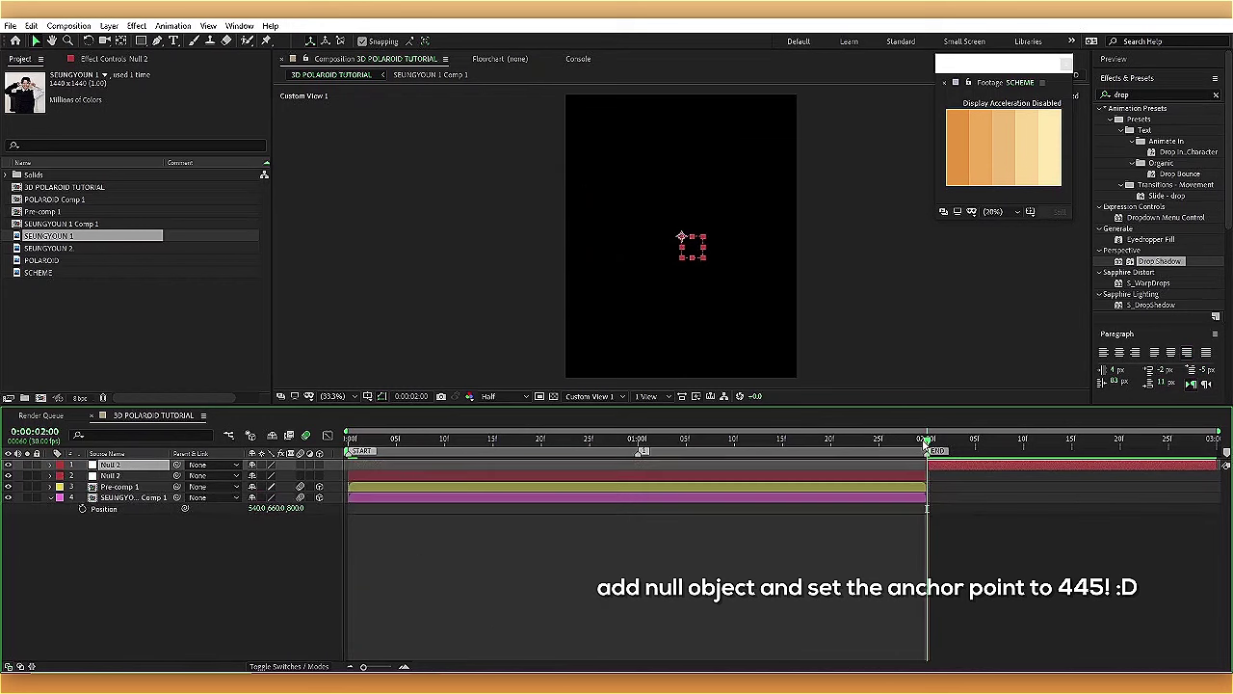
{"action": "left_click", "coordinate": [349, 493]}
{"action": "left_click", "coordinate": [351, 475], "text": "shift"}
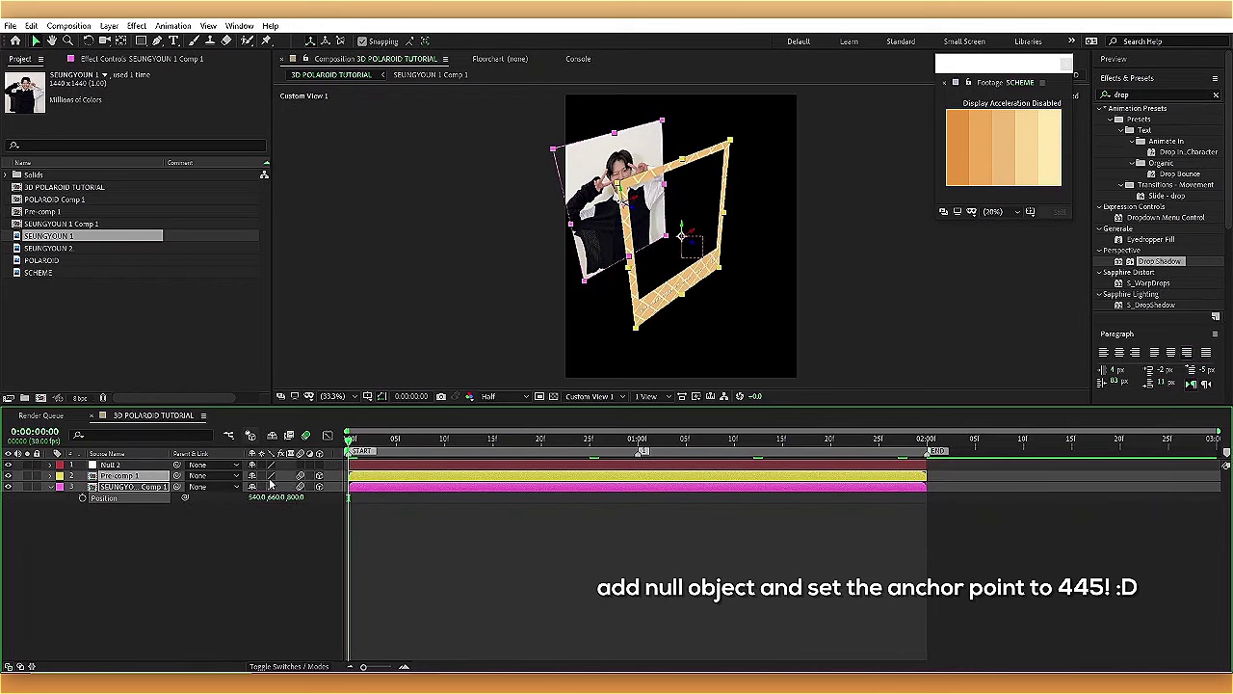
{"action": "left_click_drag", "start_coordinate": [178, 476], "coordinate": [323, 467]}
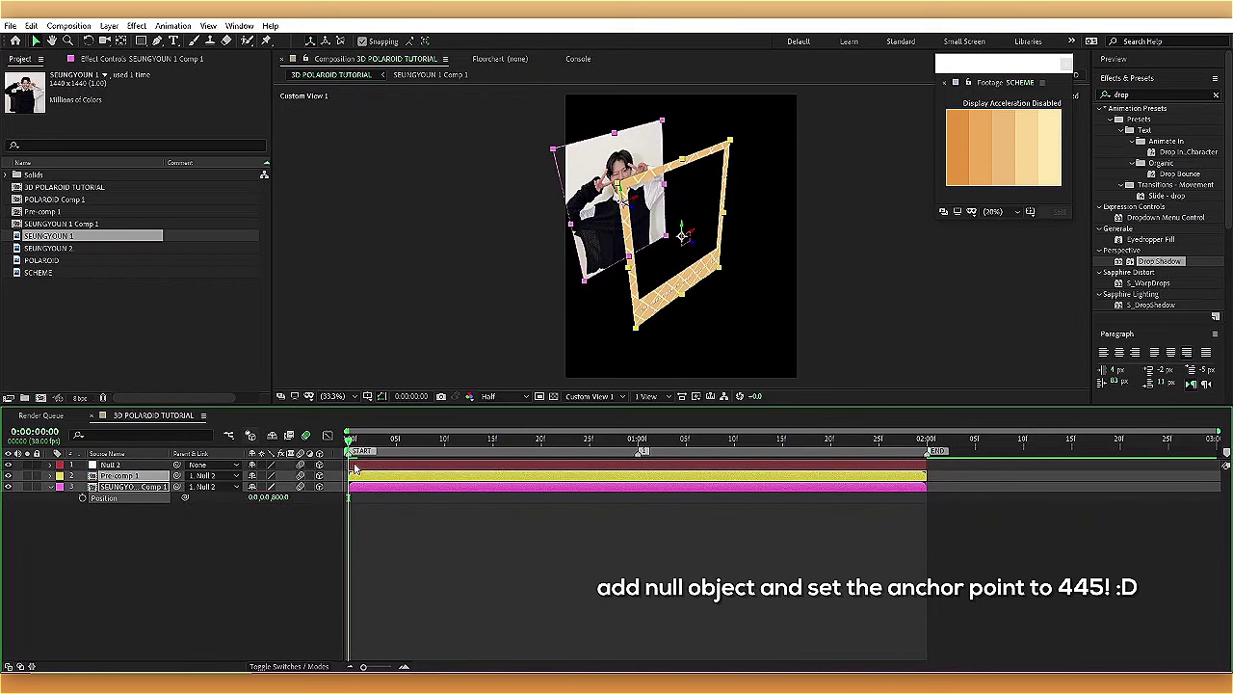
- Set the null's anchor Z to 445 and scale to 77%, and enlarge the photo
{"action": "left_click", "coordinate": [356, 466]}
{"action": "key", "text": "a"}
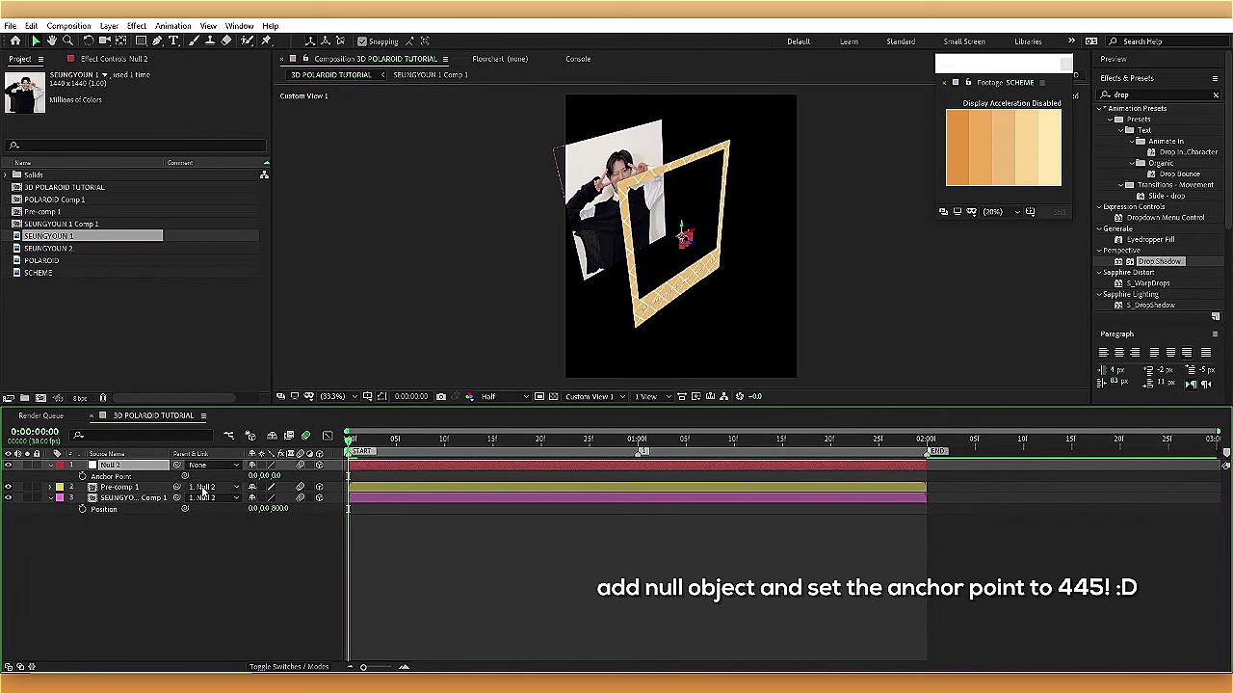
{"action": "left_click_drag", "start_coordinate": [279, 475], "coordinate": [286, 479]}
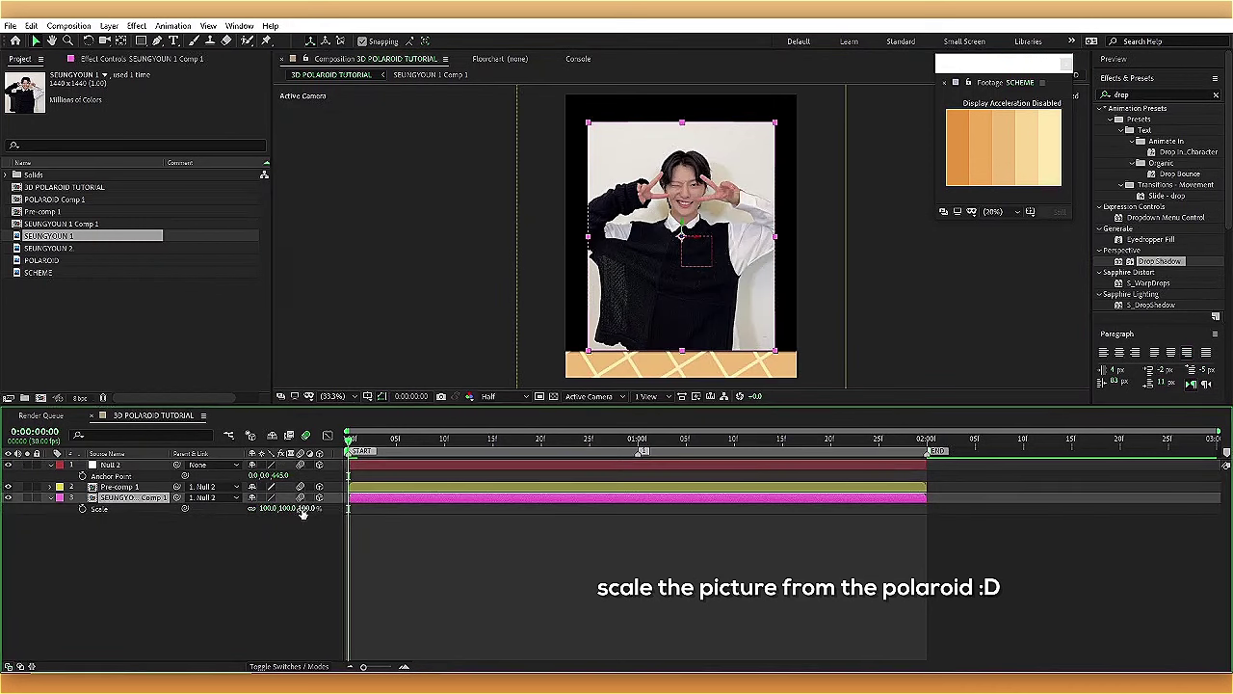
{"action": "mouse_move", "coordinate": [302, 512]}
{"action": "left_mouse_down"}
{"action": "mouse_move", "coordinate": [328, 511]}
{"action": "mouse_move", "coordinate": [285, 473]}
{"action": "mouse_move", "coordinate": [308, 515]}
{"action": "left_mouse_up"}
{"action": "left_click", "coordinate": [157, 465]}
{"action": "key", "text": "s"}
{"action": "left_click", "coordinate": [374, 498]}
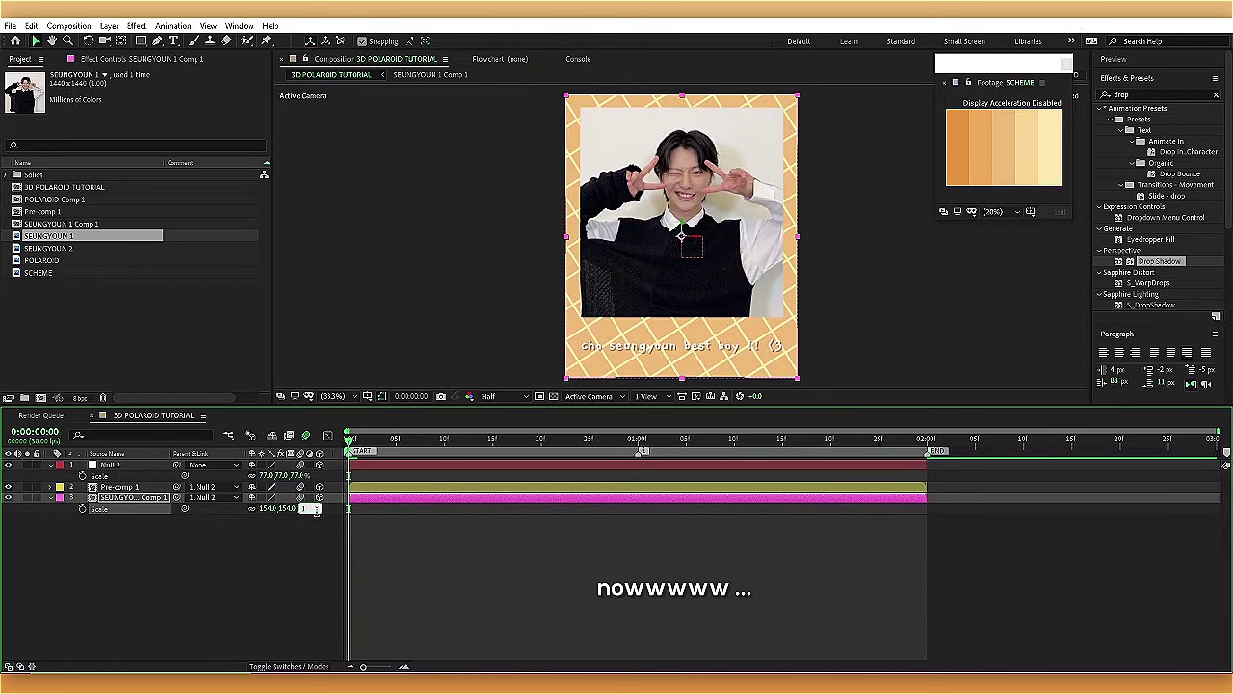
- Set the photo's scale to 155% and keyframe the null's Y Rotation from 0° to 90° at 1:29
{"action": "left_click_drag", "start_coordinate": [307, 507], "coordinate": [308, 508]}
{"action": "left_click", "coordinate": [205, 417]}
{"action": "key", "text": "s"}
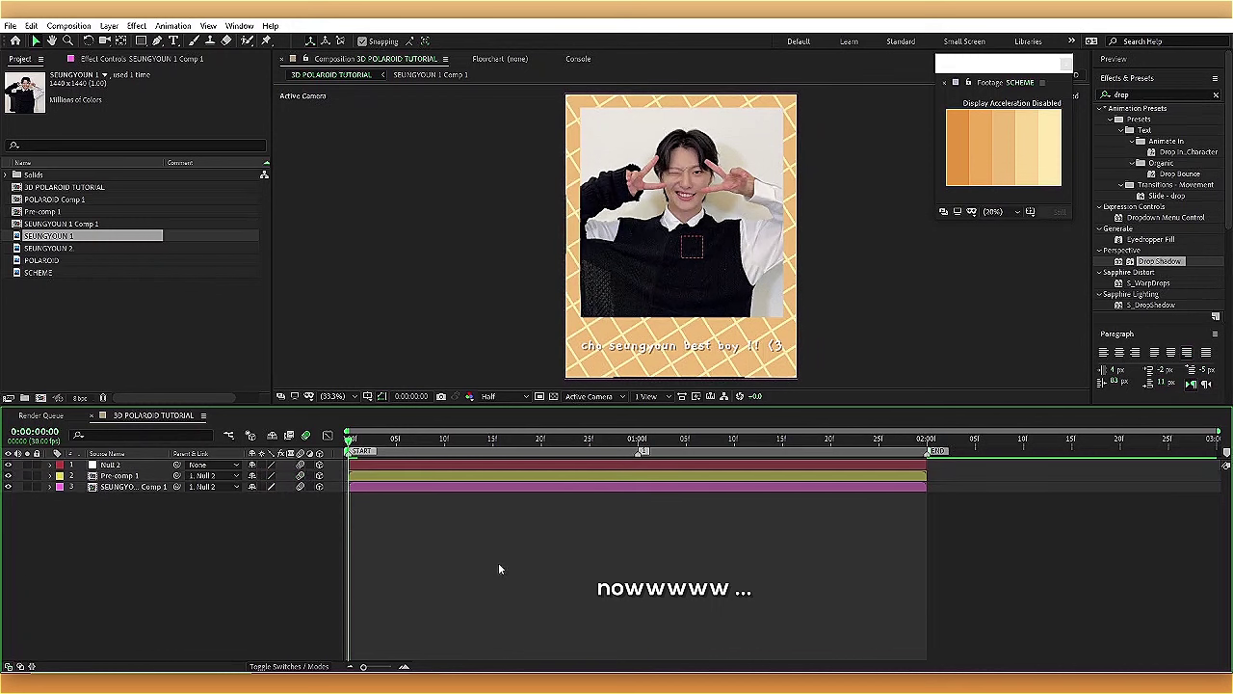
{"action": "left_click", "coordinate": [401, 469]}
{"action": "key", "text": "r"}
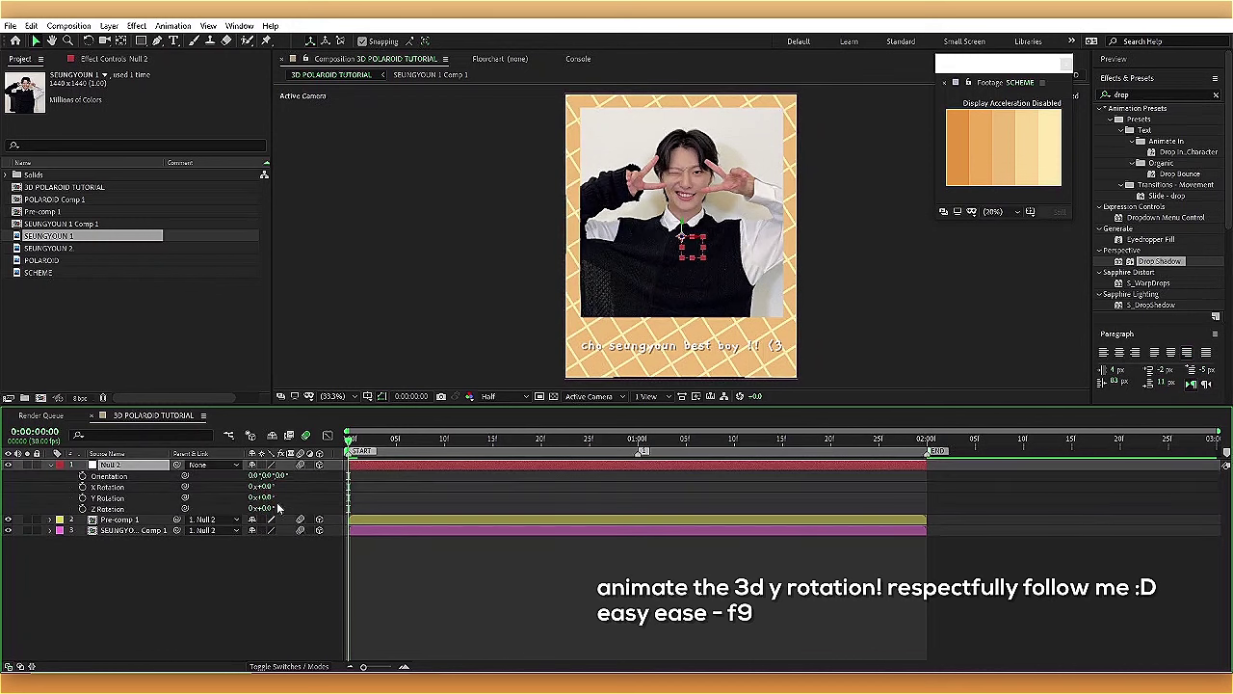
{"action": "left_click_drag", "start_coordinate": [261, 497], "coordinate": [99, 503]}
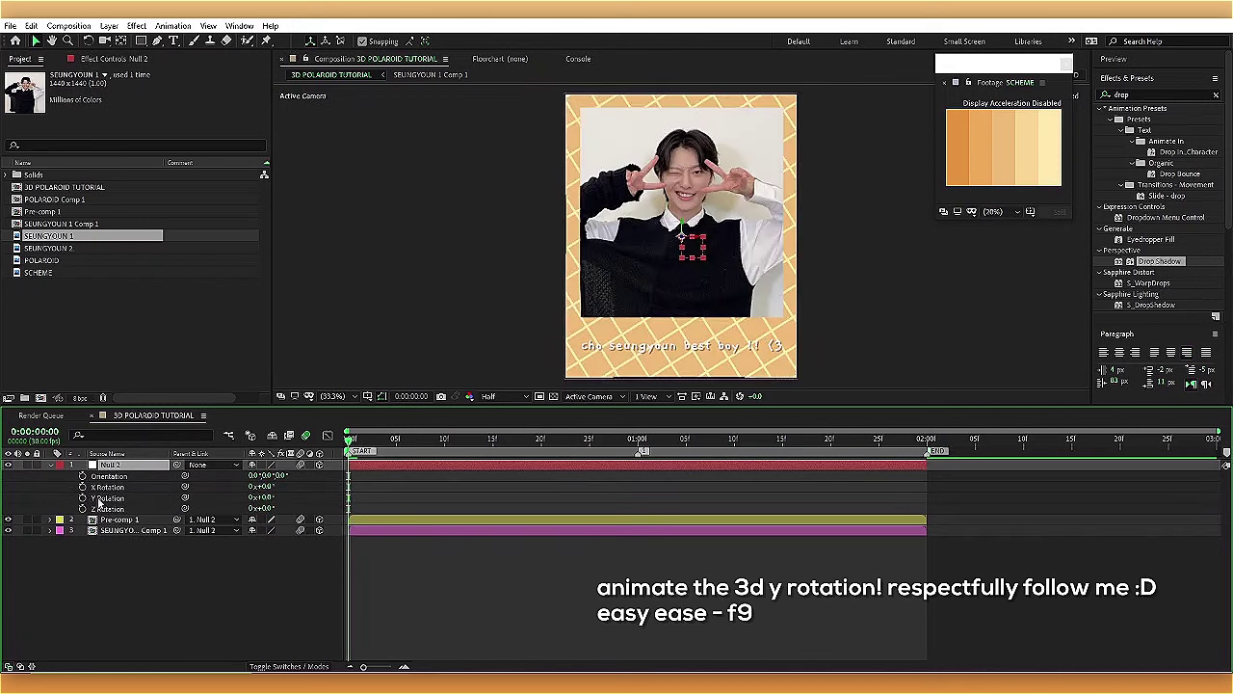
{"action": "left_click", "coordinate": [917, 440]}
{"action": "mouse_move", "coordinate": [261, 497]}
{"action": "left_mouse_down"}
{"action": "mouse_move", "coordinate": [206, 498]}
{"action": "mouse_move", "coordinate": [269, 496]}
{"action": "left_mouse_up"}
- Lower the preview to Quarter, apply Easy Ease to both rotation keyframes, and show the Graph Editor
{"action": "left_click", "coordinate": [522, 397]}
{"action": "left_click", "coordinate": [501, 466]}
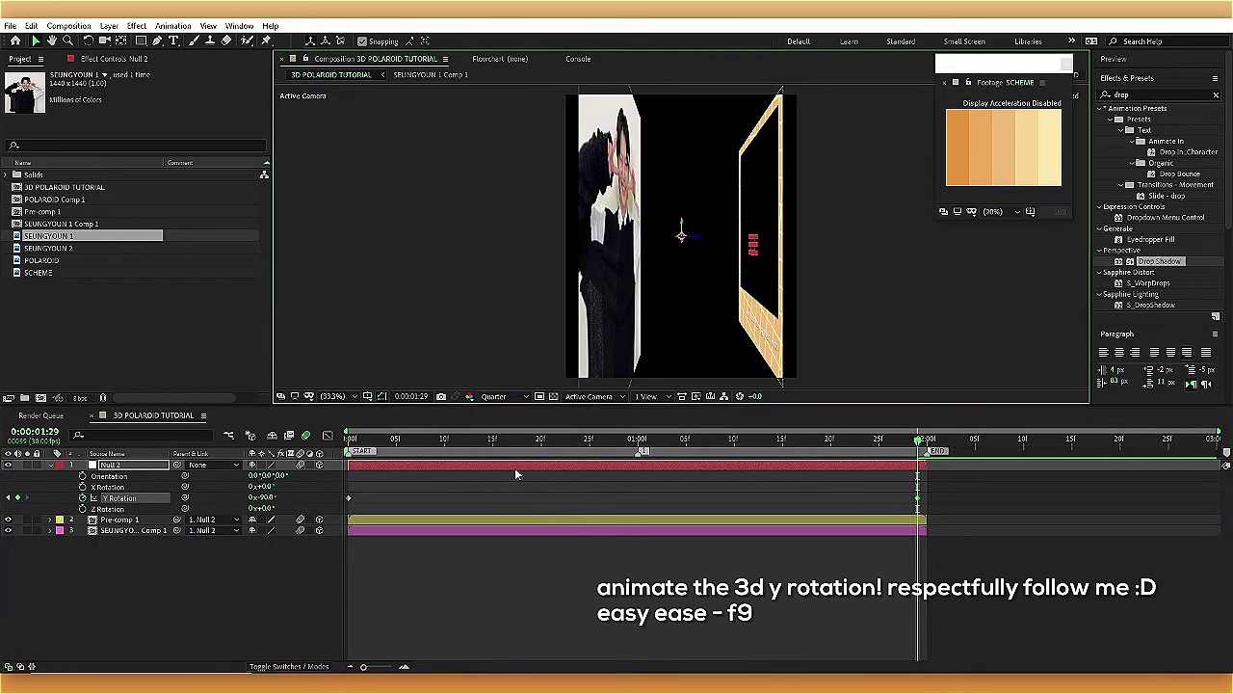
{"action": "left_click_drag", "start_coordinate": [942, 491], "coordinate": [344, 501]}
{"action": "key", "text": "F9"}
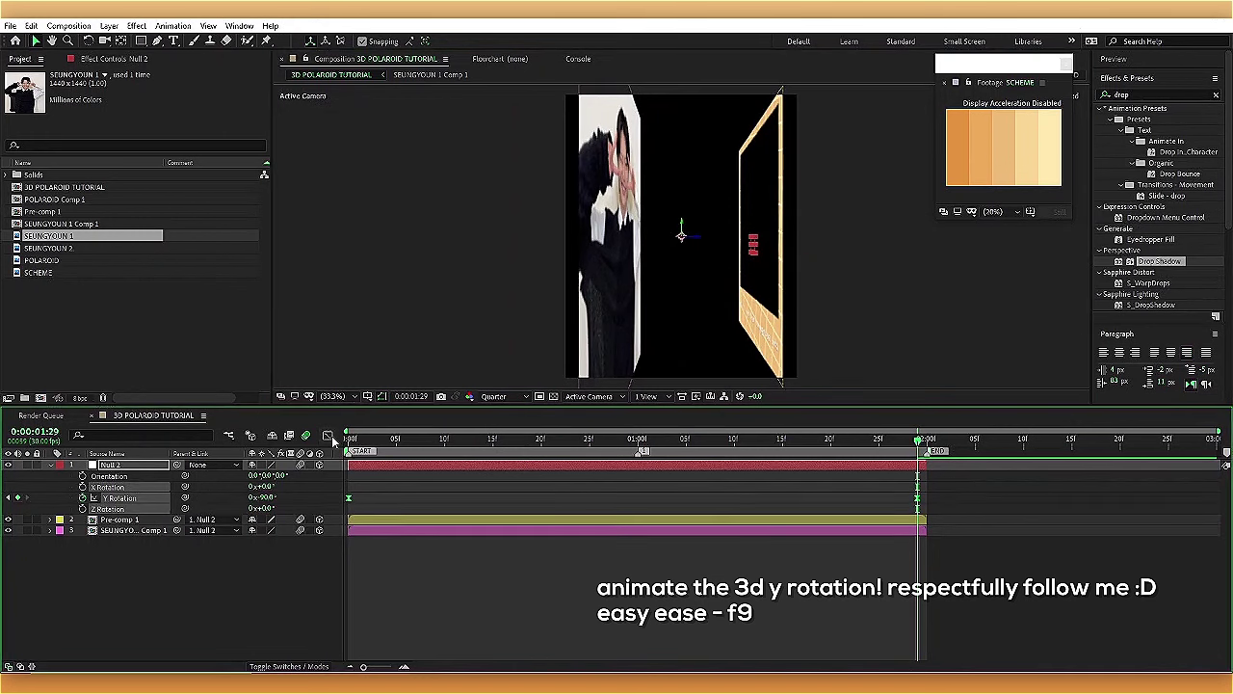
{"action": "left_click", "coordinate": [328, 436]}
- In the speed graph, stretch the end keyframe's easing influence
{"action": "left_click", "coordinate": [658, 653]}
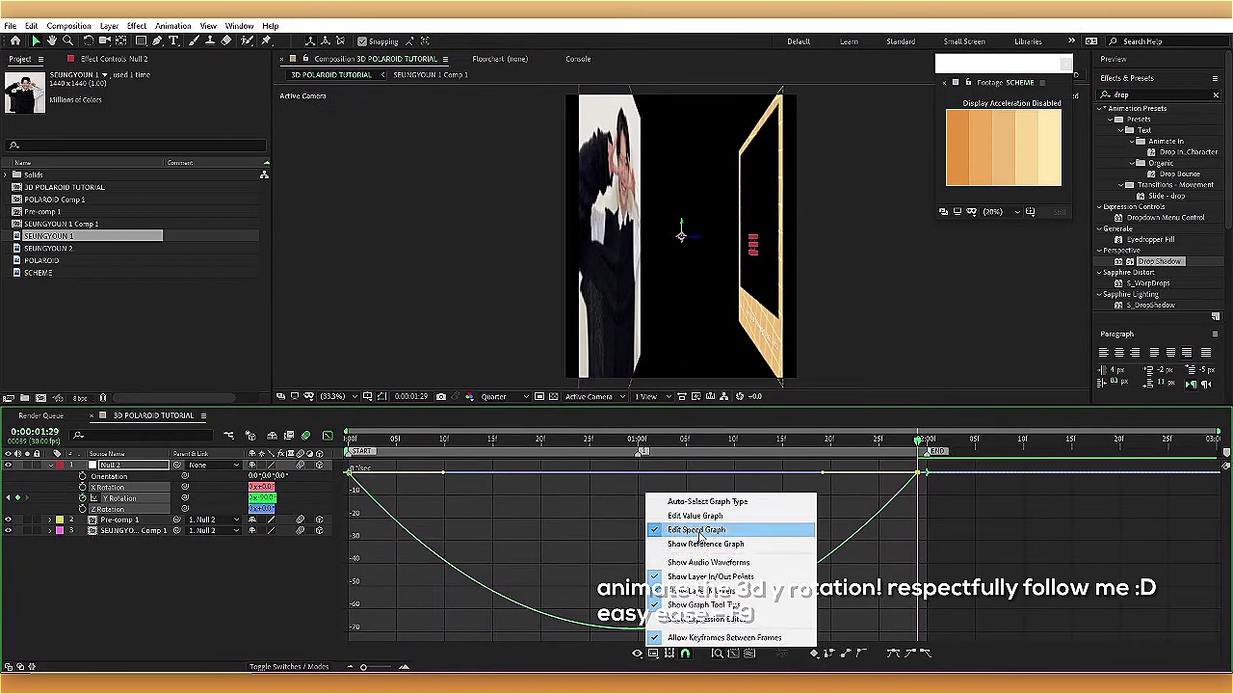
{"action": "left_click", "coordinate": [708, 526]}
{"action": "mouse_move", "coordinate": [822, 473]}
{"action": "left_mouse_down"}
{"action": "mouse_move", "coordinate": [508, 474]}
{"action": "mouse_move", "coordinate": [614, 472]}
{"action": "mouse_move", "coordinate": [653, 499]}
{"action": "mouse_move", "coordinate": [663, 473]}
{"action": "left_mouse_up"}
{"action": "key", "text": "Home"}
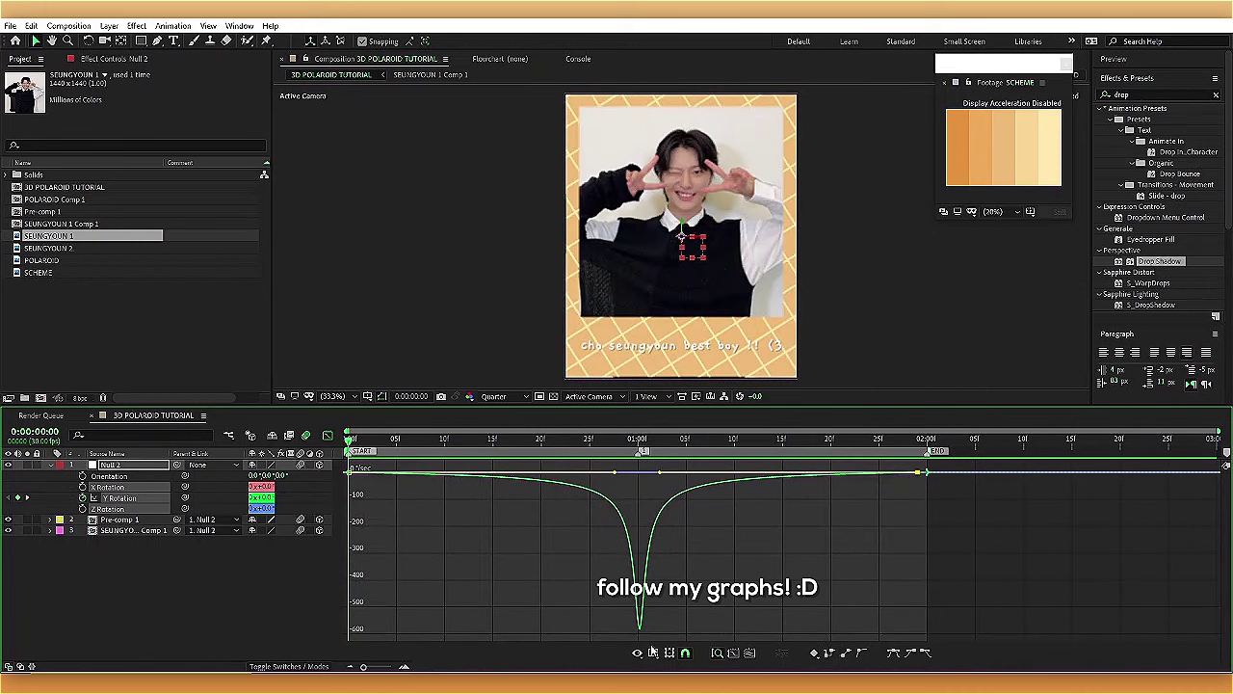
- Adjust both keyframes' easing handles in the value graph, preview the turn, and return to layer bars
{"action": "right_click", "coordinate": [647, 494]}
{"action": "left_click", "coordinate": [696, 516]}
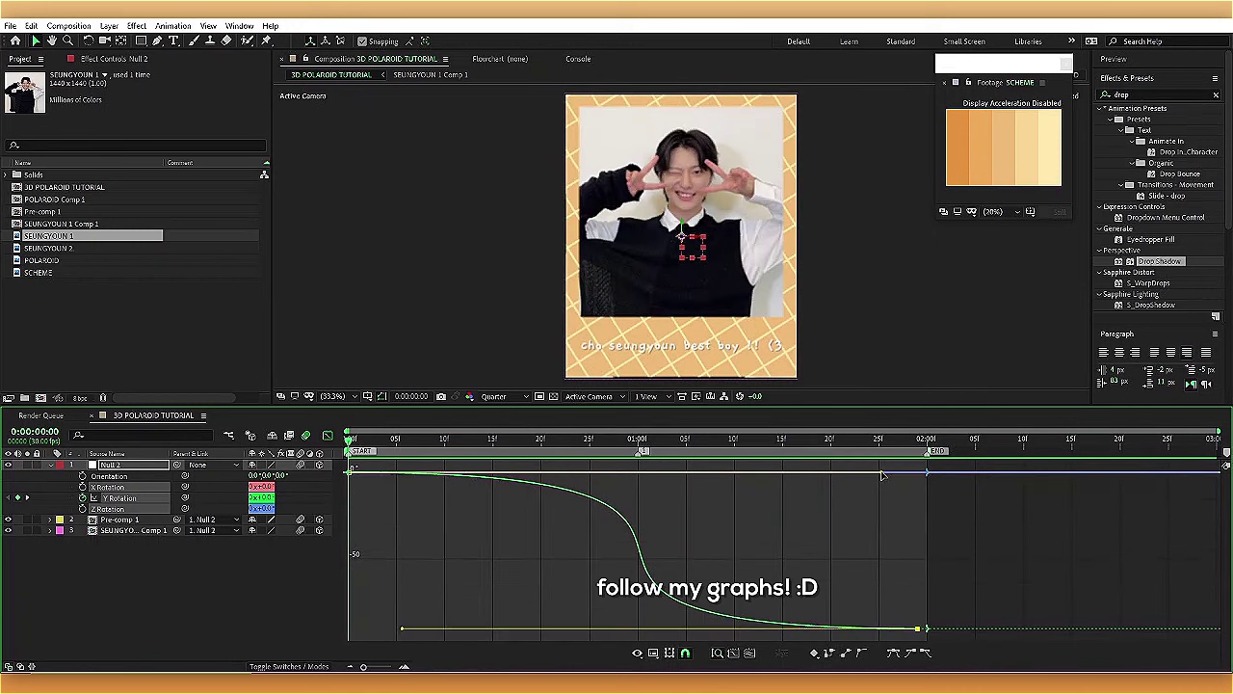
{"action": "left_click_drag", "start_coordinate": [881, 475], "coordinate": [881, 472]}
{"action": "left_click_drag", "start_coordinate": [409, 633], "coordinate": [399, 628]}
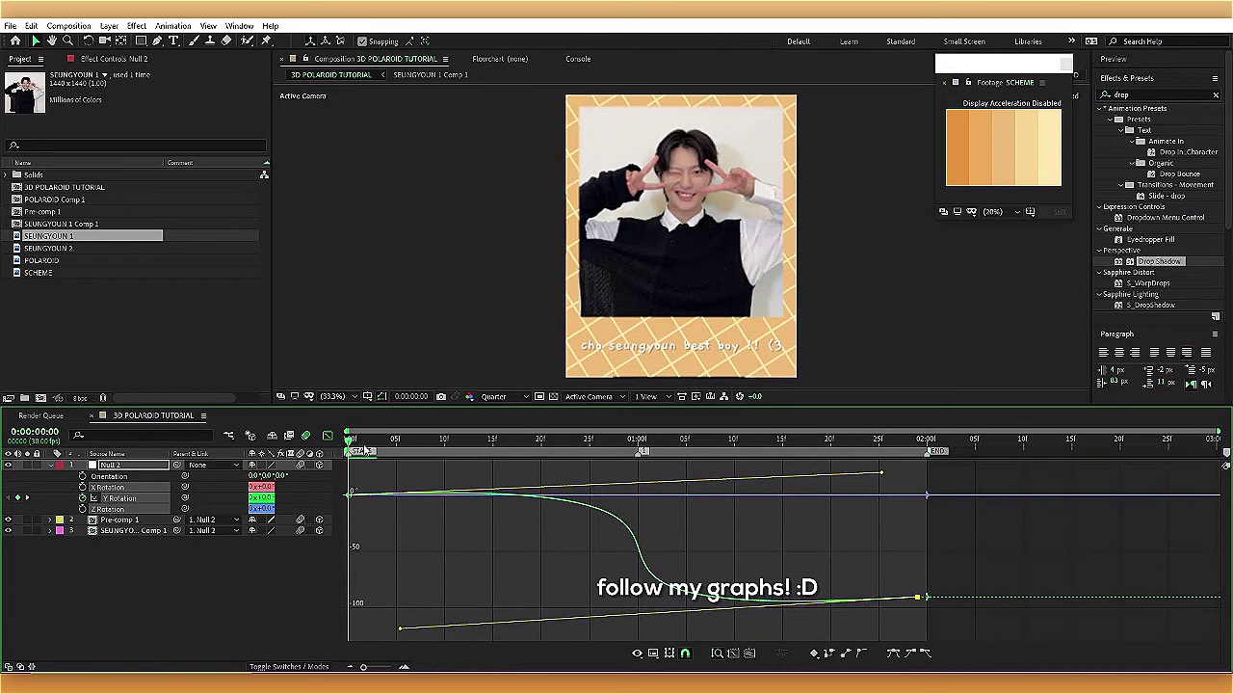
{"action": "key", "text": "space"}
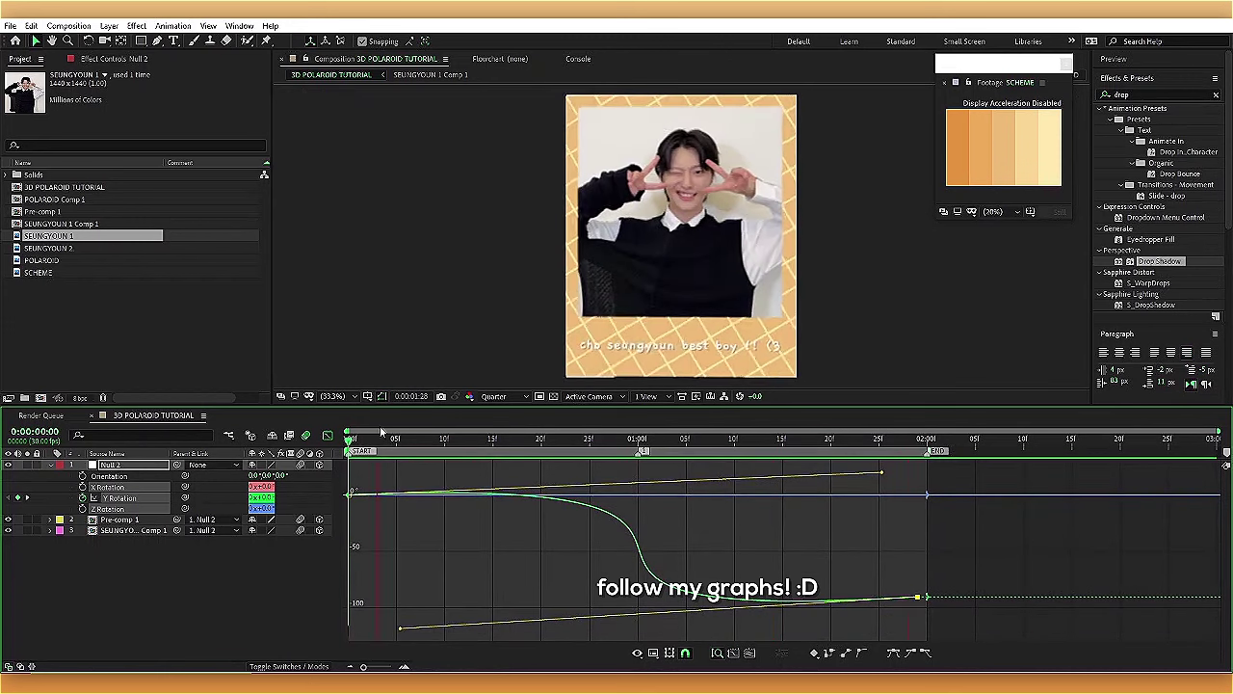
{"action": "key", "text": "shift+F3"}
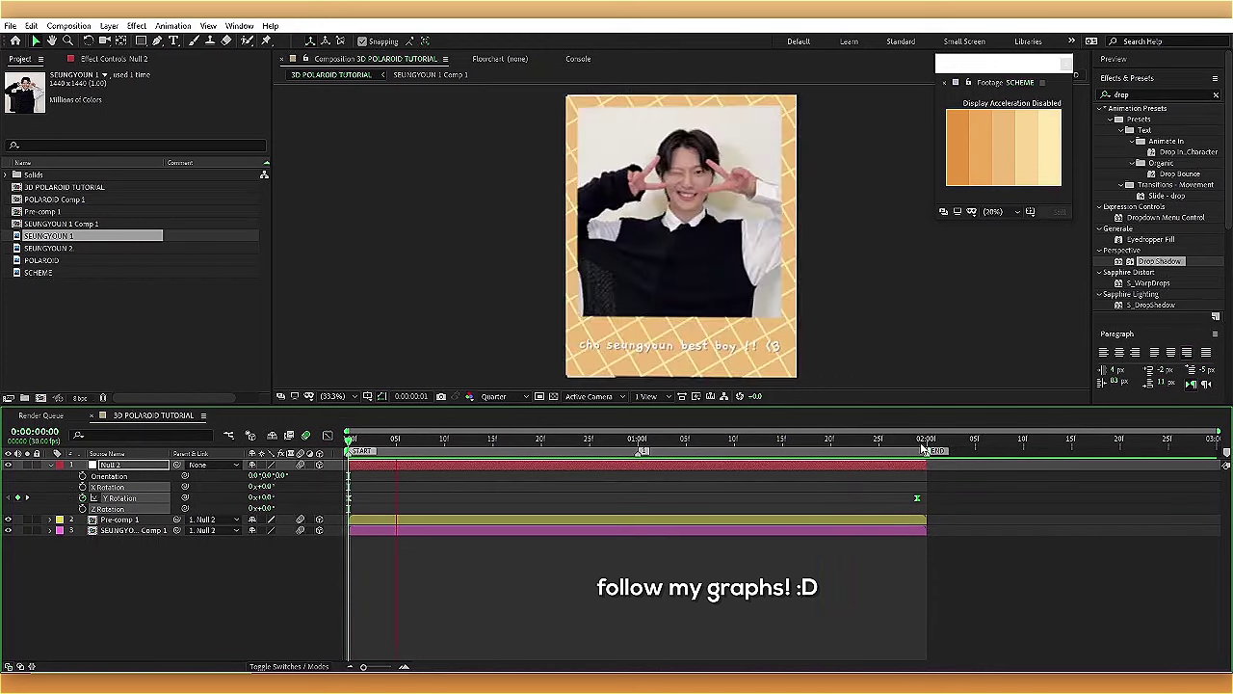
{"action": "left_click", "coordinate": [779, 597]}
- At Full resolution, add the SEUNGYOUN 2 photo and cut it off at 0:02:00
{"action": "key", "text": "u"}
{"action": "left_click", "coordinate": [507, 396]}
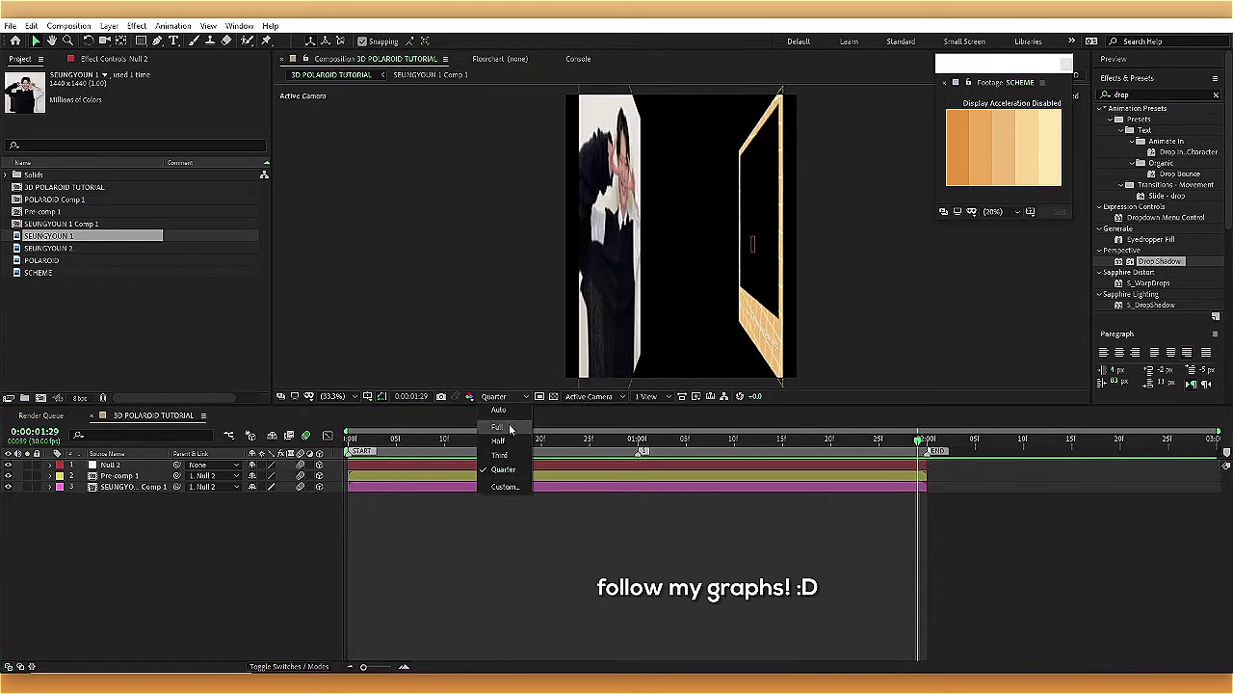
{"action": "left_click", "coordinate": [509, 423]}
{"action": "mouse_move", "coordinate": [48, 248]}
{"action": "left_mouse_down"}
{"action": "mouse_move", "coordinate": [351, 412]}
{"action": "mouse_move", "coordinate": [384, 467]}
{"action": "left_mouse_up"}
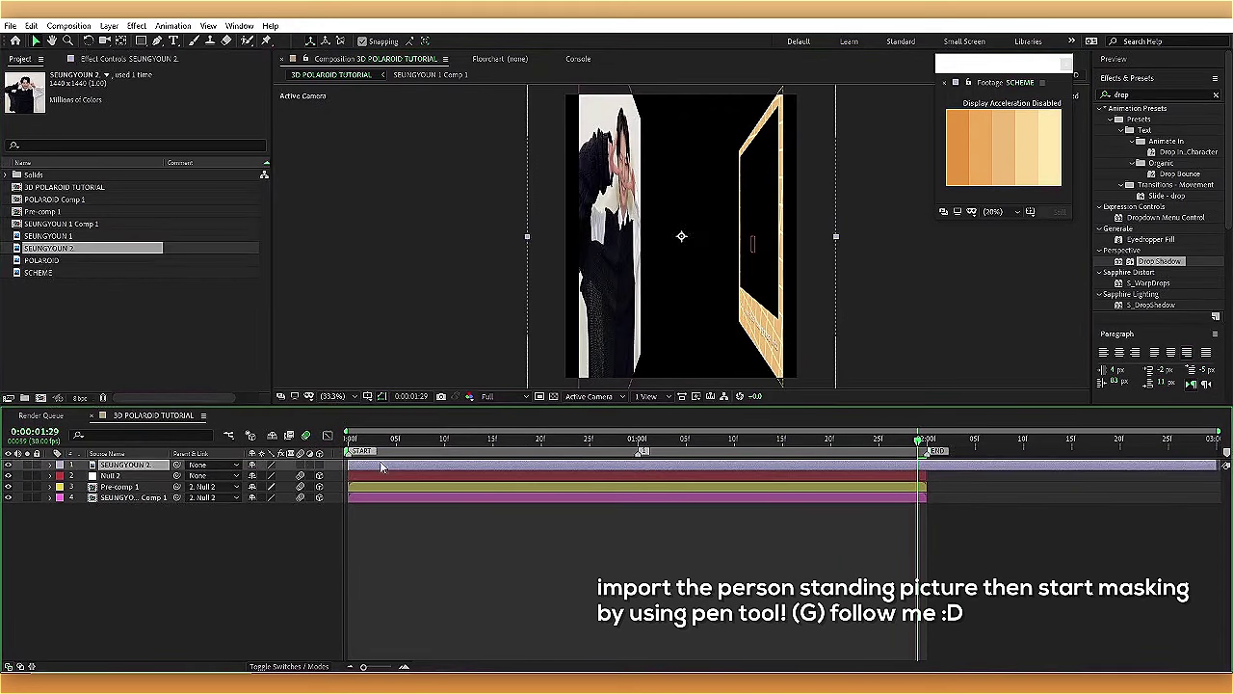
{"action": "left_click_drag", "start_coordinate": [920, 446], "coordinate": [928, 446]}
{"action": "key", "text": "ctrl+shift+d"}
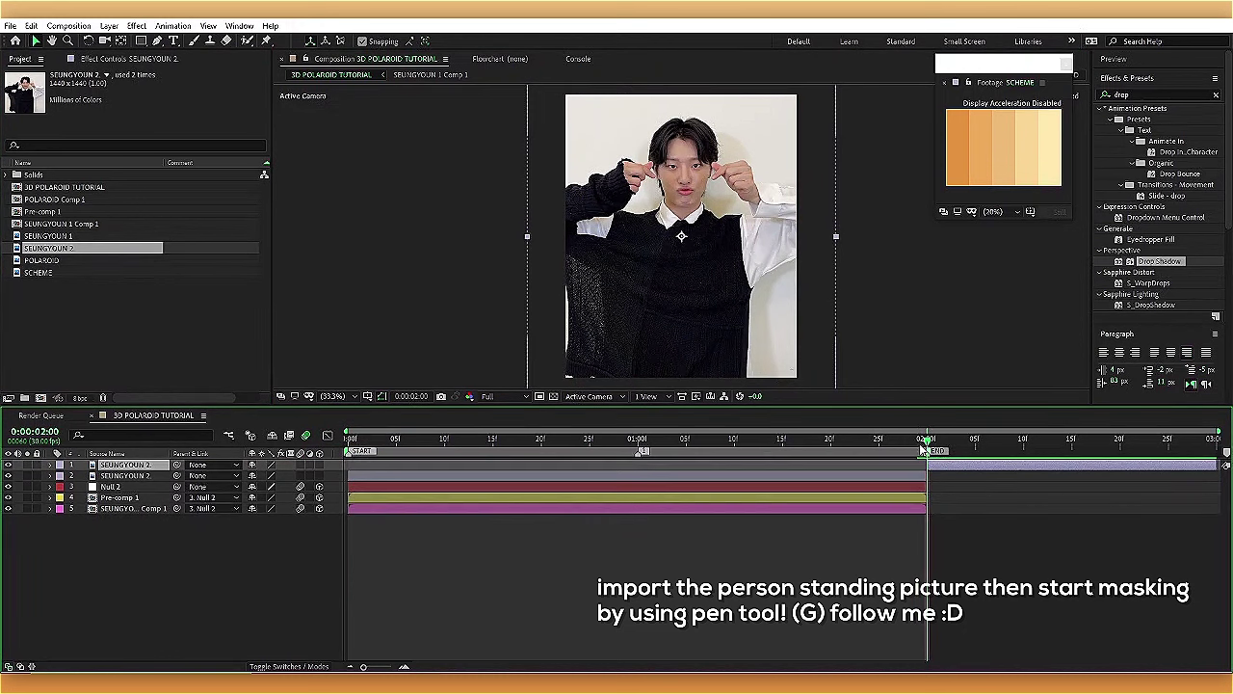
{"action": "key", "text": "Delete"}
{"action": "key", "text": "Page_Up"}
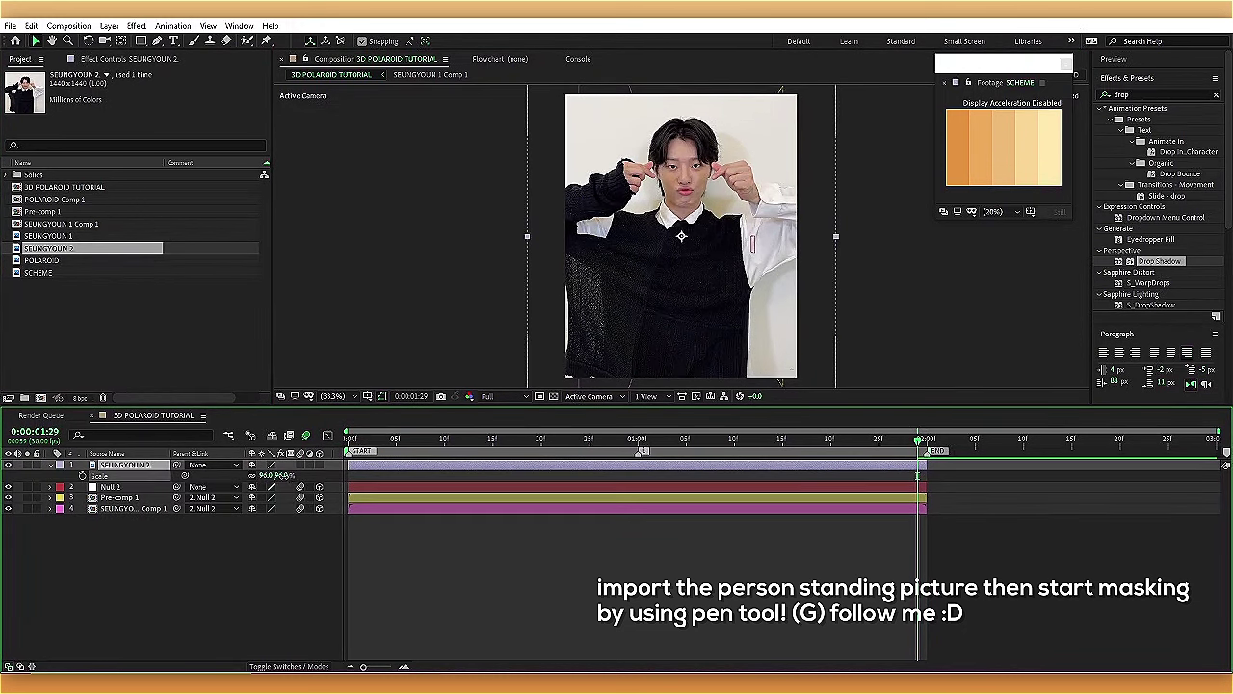
- Scale the photo to about 75%, hide SEUNGYOUN Comp 1, and pre-compose as SEUNGYOUN 2 Comp 1
{"action": "left_click_drag", "start_coordinate": [275, 475], "coordinate": [18, 533]}
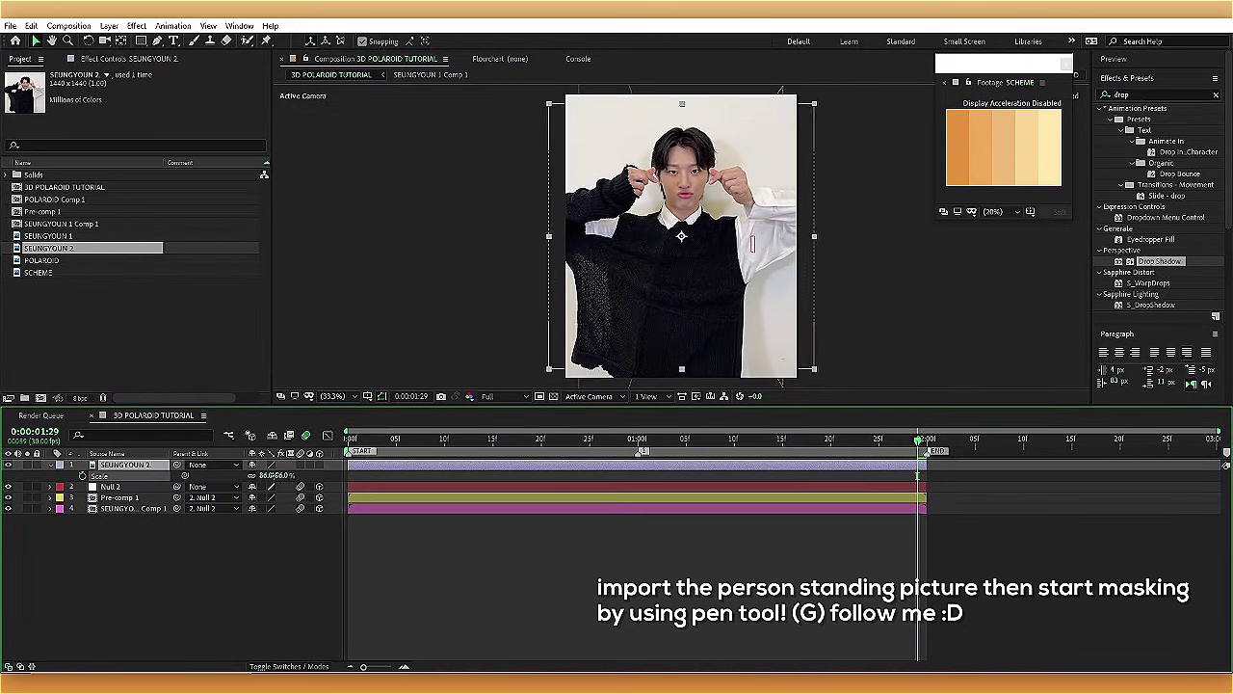
{"action": "left_click", "coordinate": [8, 508]}
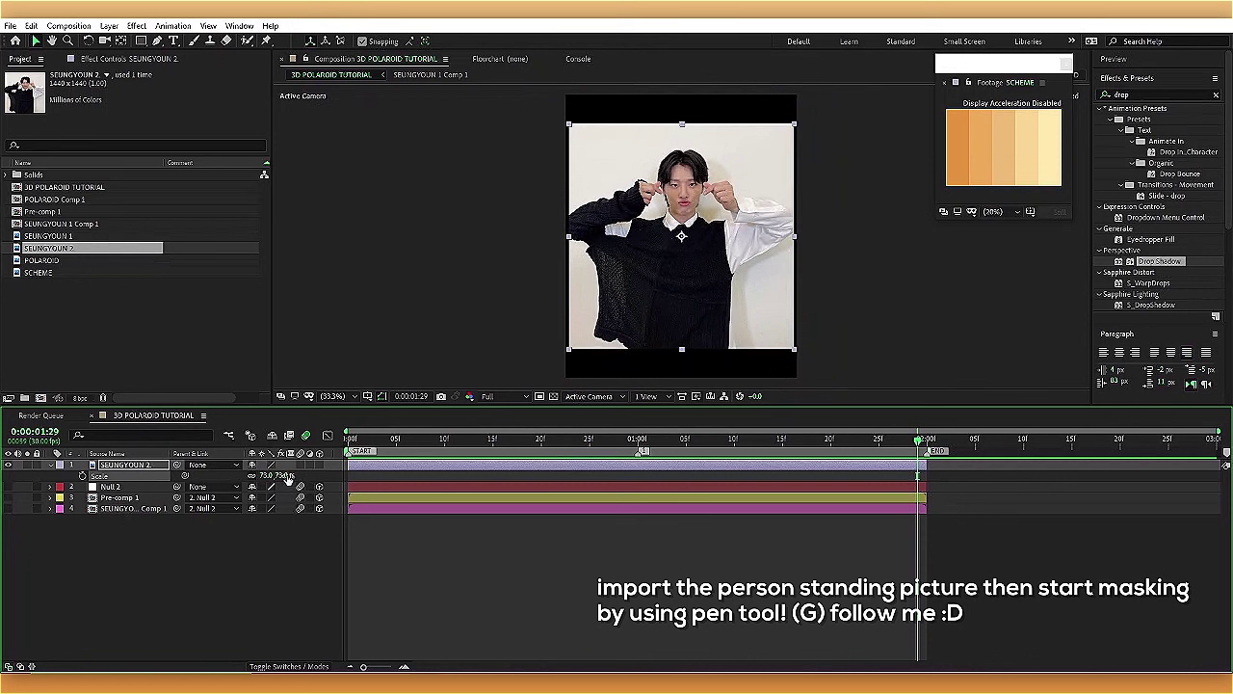
{"action": "right_click", "coordinate": [522, 485]}
{"action": "left_click", "coordinate": [544, 409]}
{"action": "left_click", "coordinate": [197, 205]}
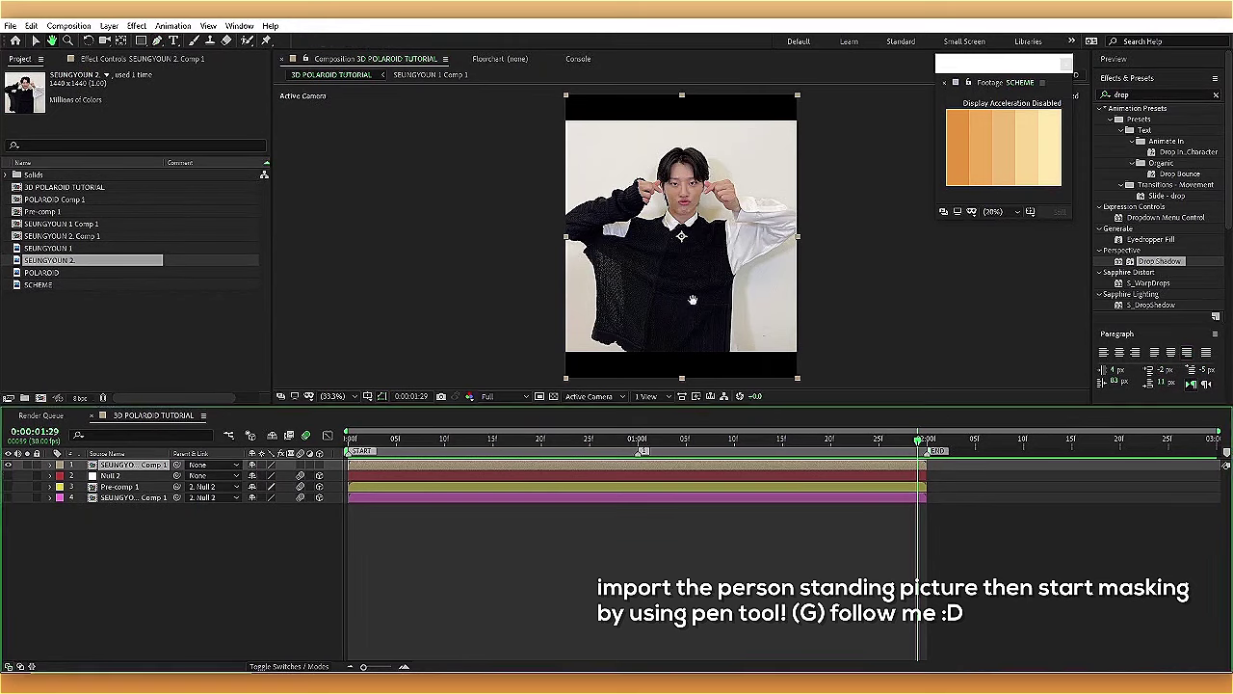
{"action": "scroll", "coordinate": [757, 234], "scroll_direction": "up", "scroll_amount": 7}
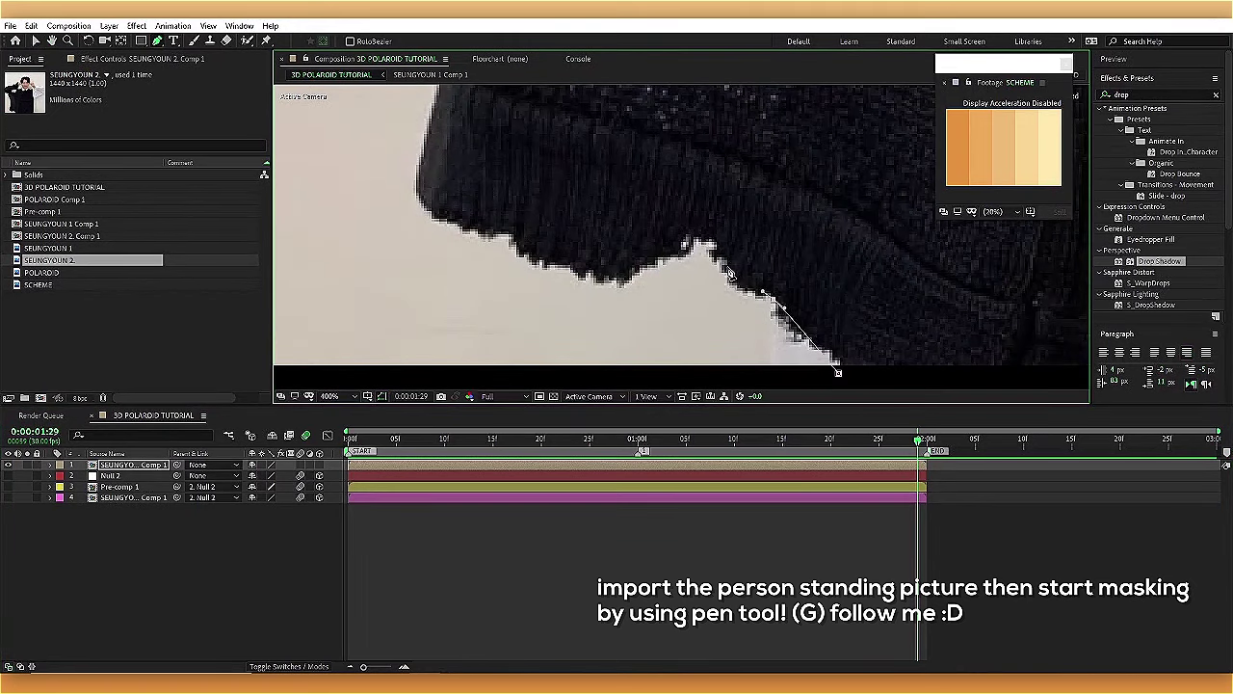
- Trace the person mask along the sweater edge, collar, shoulder and hair
{"action": "left_click_drag", "start_coordinate": [634, 279], "coordinate": [511, 357]}
{"action": "left_click", "coordinate": [482, 275]}
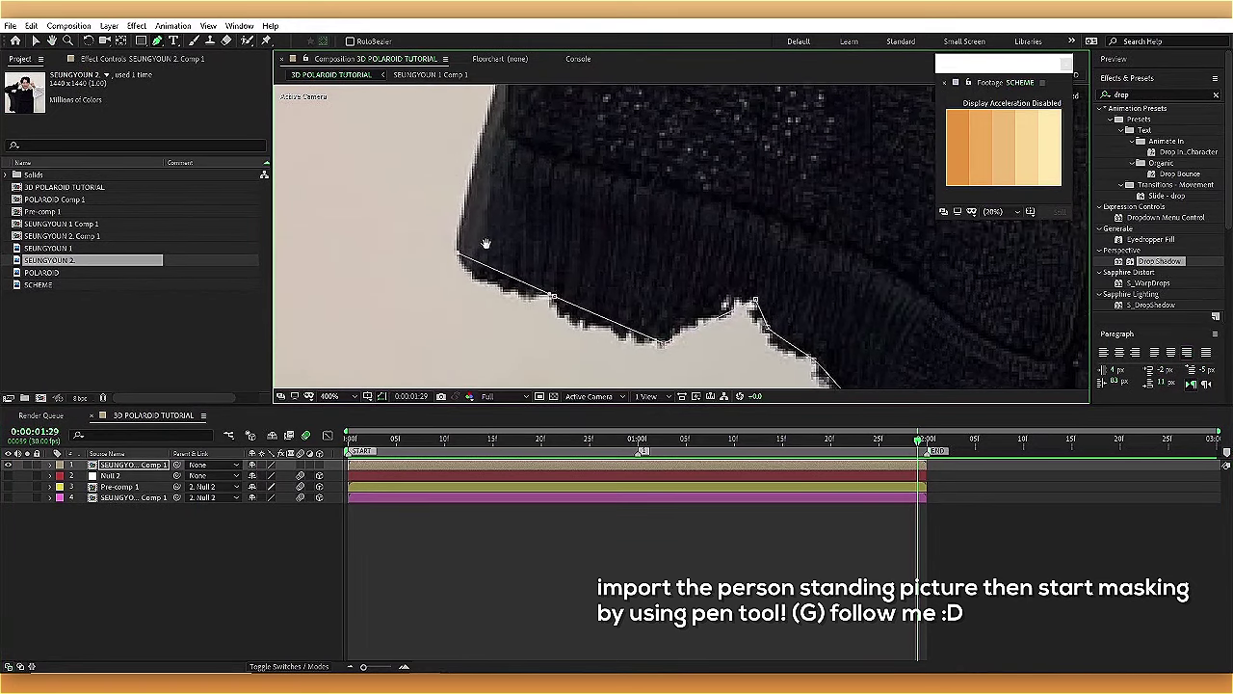
{"action": "left_click_drag", "start_coordinate": [501, 222], "coordinate": [491, 284]}
{"action": "left_click", "coordinate": [505, 198]}
{"action": "left_click_drag", "start_coordinate": [513, 186], "coordinate": [513, 301]}
{"action": "left_click_drag", "start_coordinate": [532, 196], "coordinate": [554, 289]}
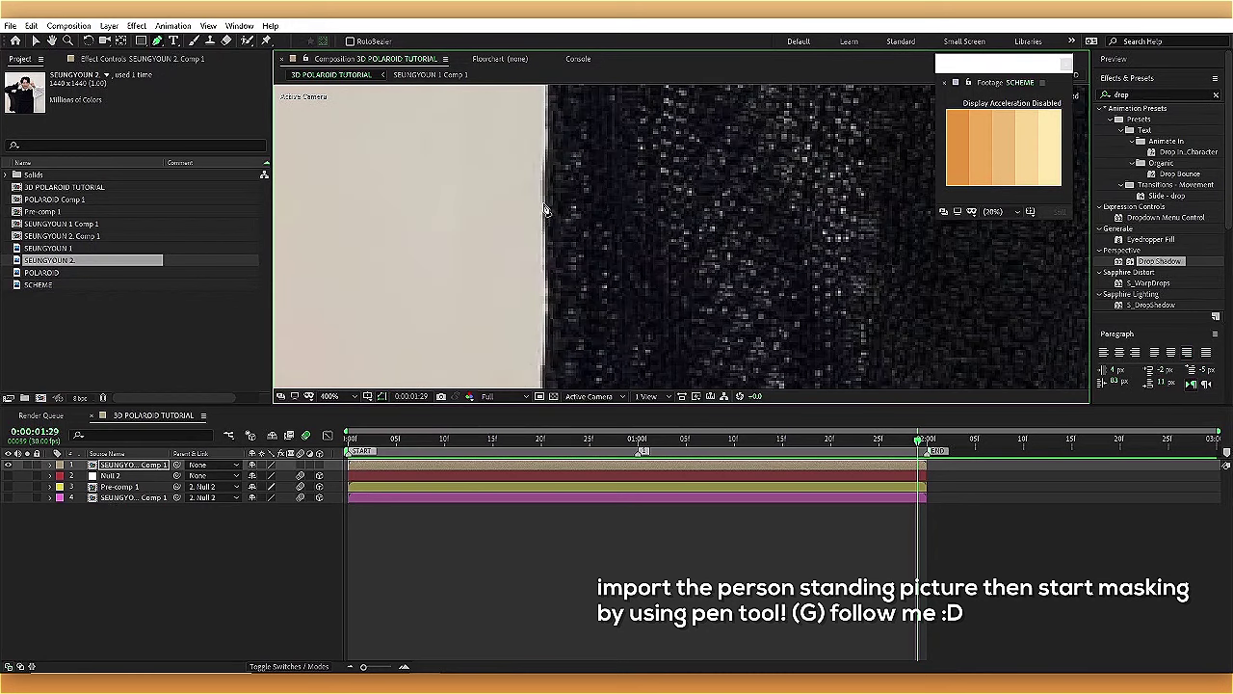
{"action": "left_click", "coordinate": [556, 231]}
{"action": "left_click", "coordinate": [548, 160]}
{"action": "mouse_move", "coordinate": [548, 160]}
{"action": "left_mouse_down"}
{"action": "mouse_move", "coordinate": [531, 229]}
{"action": "mouse_move", "coordinate": [565, 220]}
{"action": "left_mouse_up"}
{"action": "left_click_drag", "start_coordinate": [528, 173], "coordinate": [513, 326]}
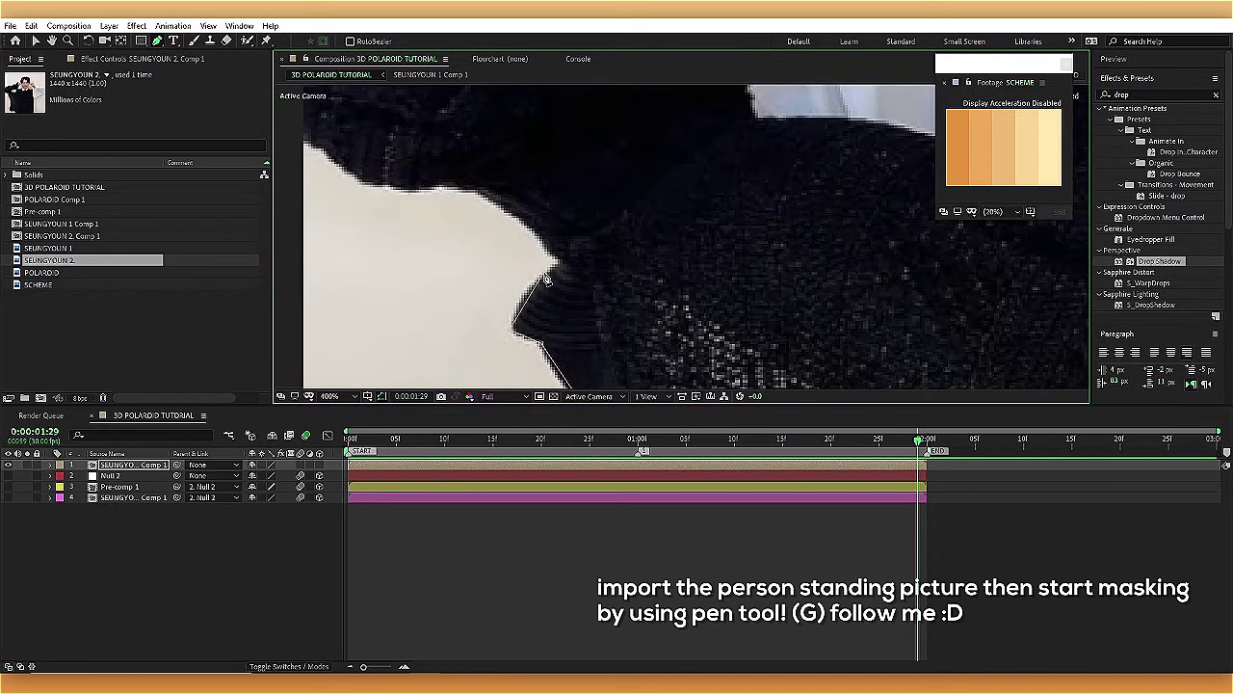
{"action": "mouse_move", "coordinate": [499, 202]}
{"action": "left_mouse_down"}
{"action": "mouse_move", "coordinate": [533, 260]}
{"action": "mouse_move", "coordinate": [482, 253]}
{"action": "left_mouse_up"}
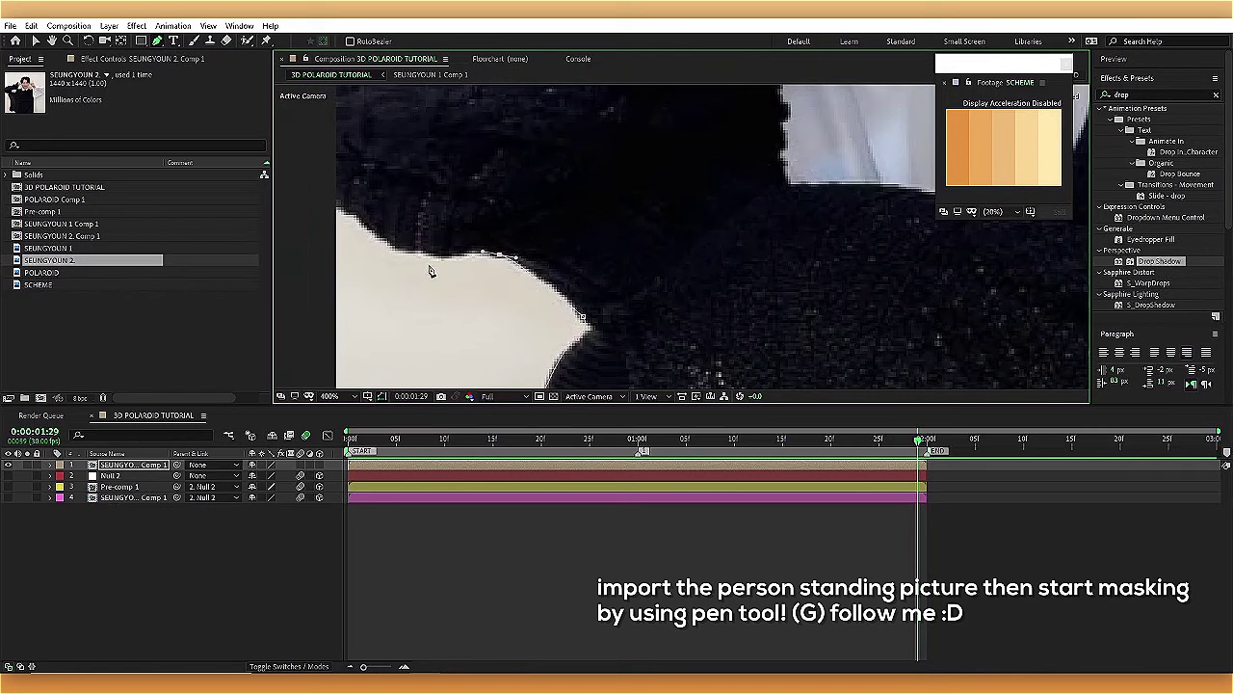
{"action": "scroll", "coordinate": [380, 215], "scroll_direction": "up", "scroll_amount": 5}
{"action": "mouse_move", "coordinate": [435, 171]}
{"action": "left_mouse_down"}
{"action": "mouse_move", "coordinate": [466, 159]}
{"action": "mouse_move", "coordinate": [404, 251]}
{"action": "left_mouse_up"}
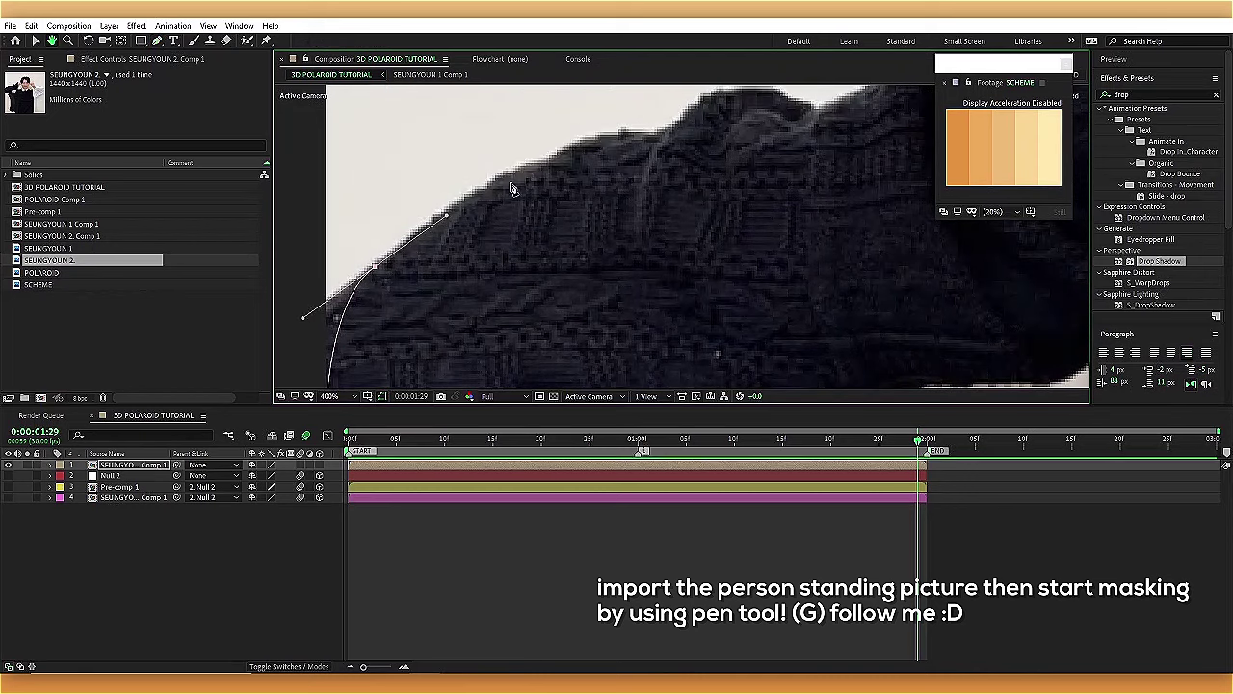
{"action": "left_click", "coordinate": [611, 135]}
{"action": "left_click_drag", "start_coordinate": [618, 179], "coordinate": [454, 290]}
{"action": "left_click", "coordinate": [712, 202]}
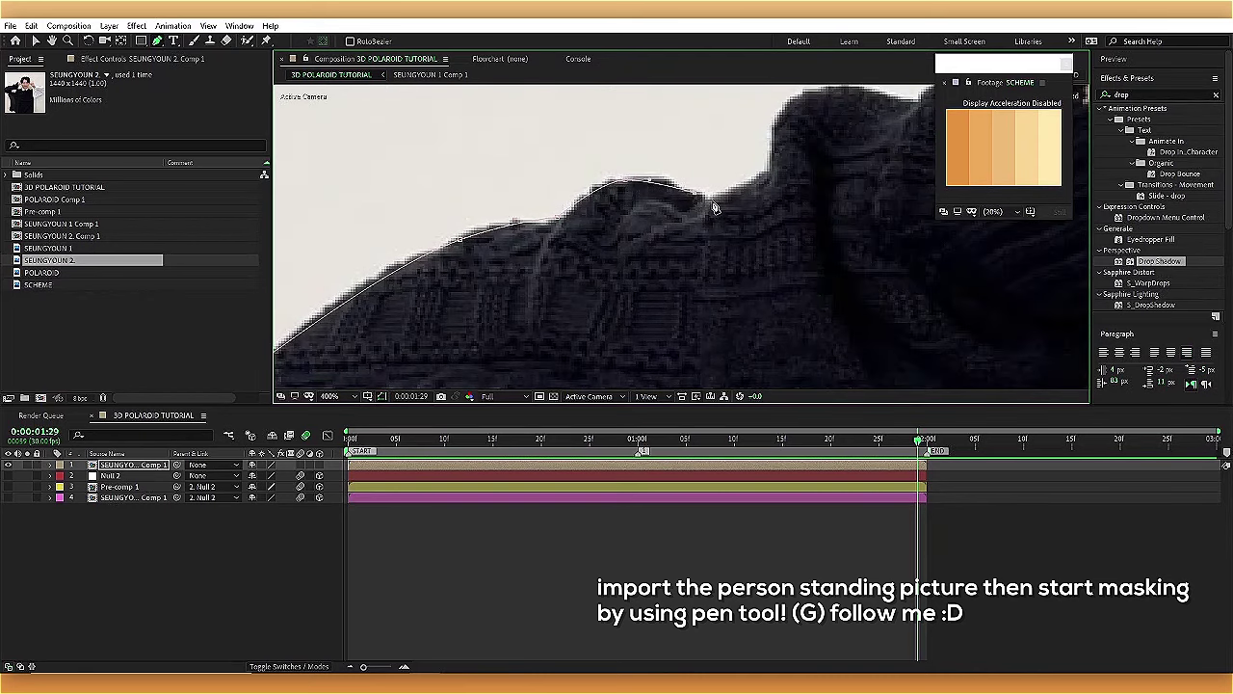
{"action": "left_click_drag", "start_coordinate": [771, 176], "coordinate": [685, 268]}
{"action": "left_click", "coordinate": [664, 218]}
{"action": "left_click_drag", "start_coordinate": [770, 223], "coordinate": [790, 226]}
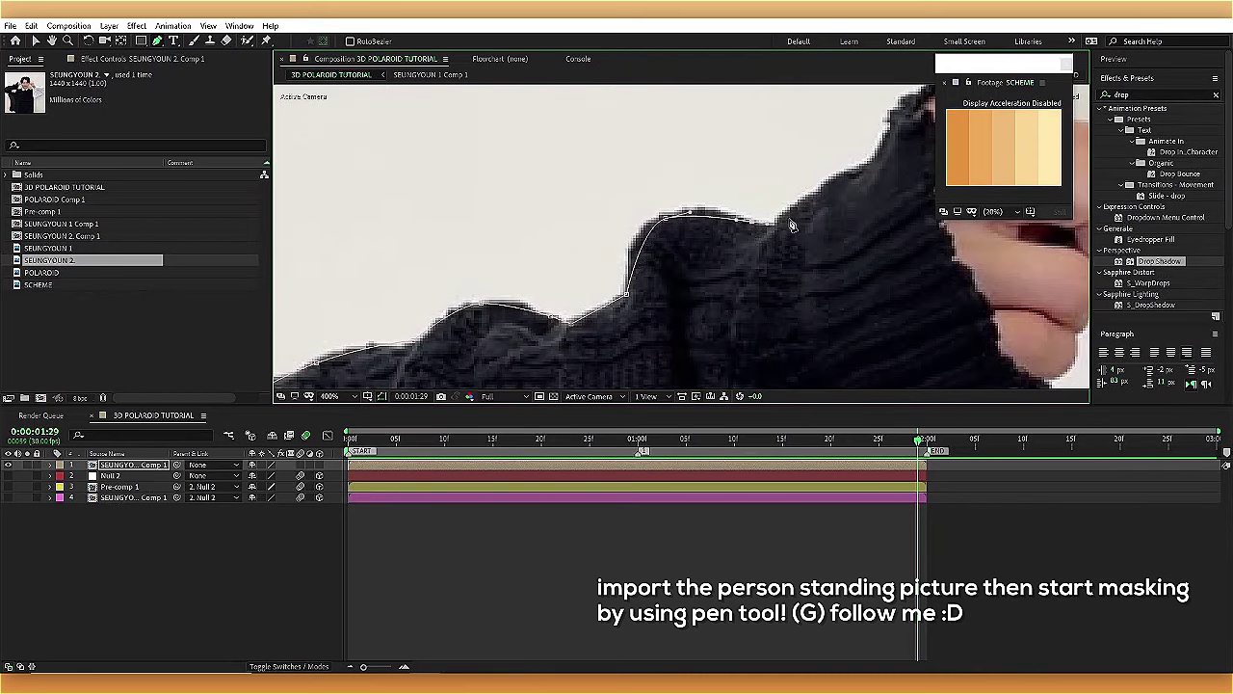
{"action": "left_click_drag", "start_coordinate": [829, 178], "coordinate": [641, 236]}
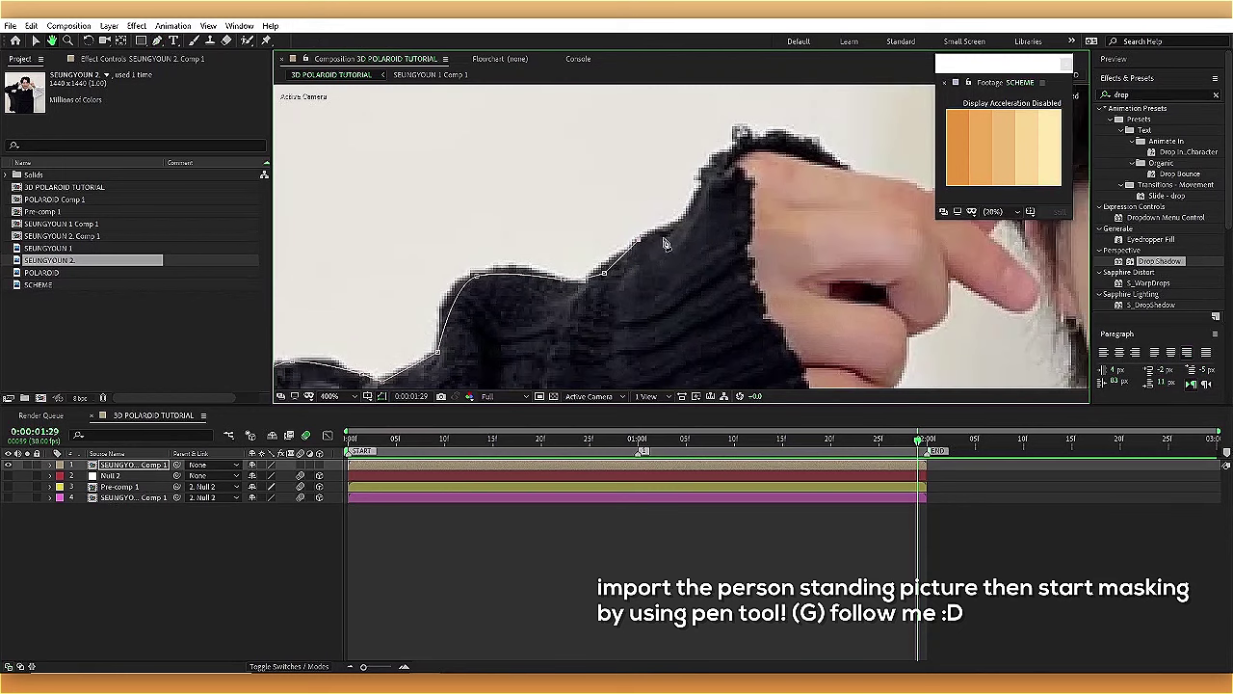
{"action": "left_click_drag", "start_coordinate": [914, 189], "coordinate": [609, 204]}
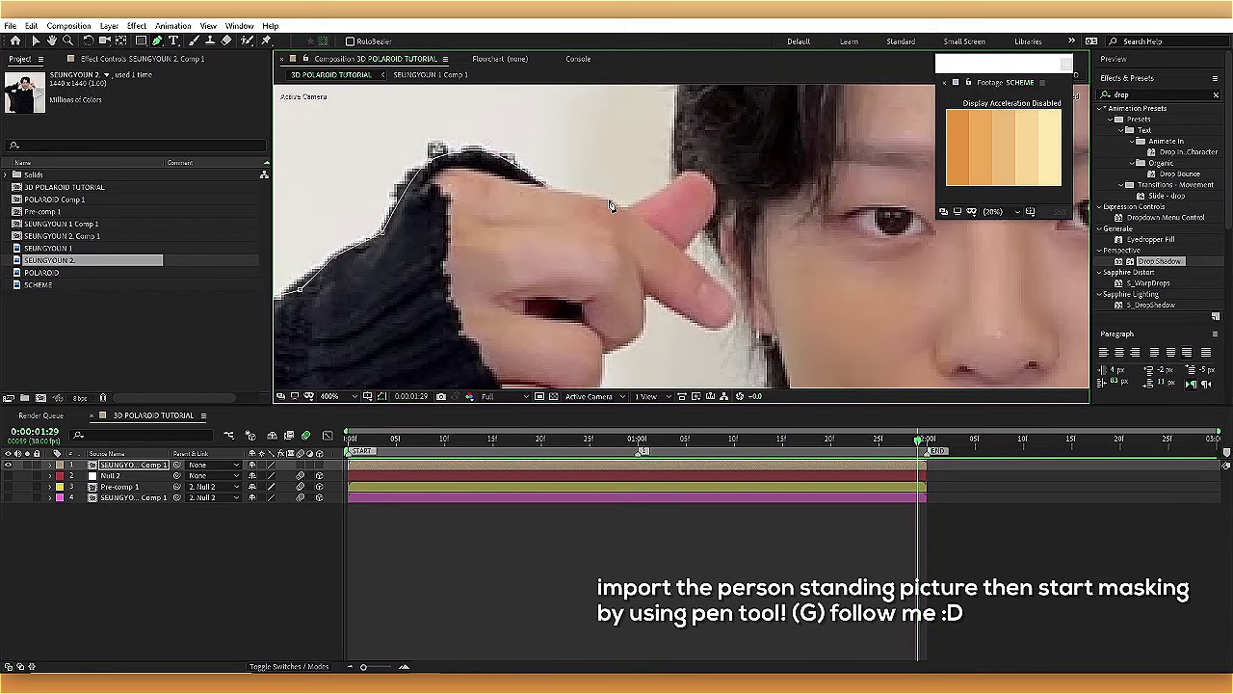
{"action": "scroll", "coordinate": [676, 162], "scroll_direction": "up", "scroll_amount": 10}
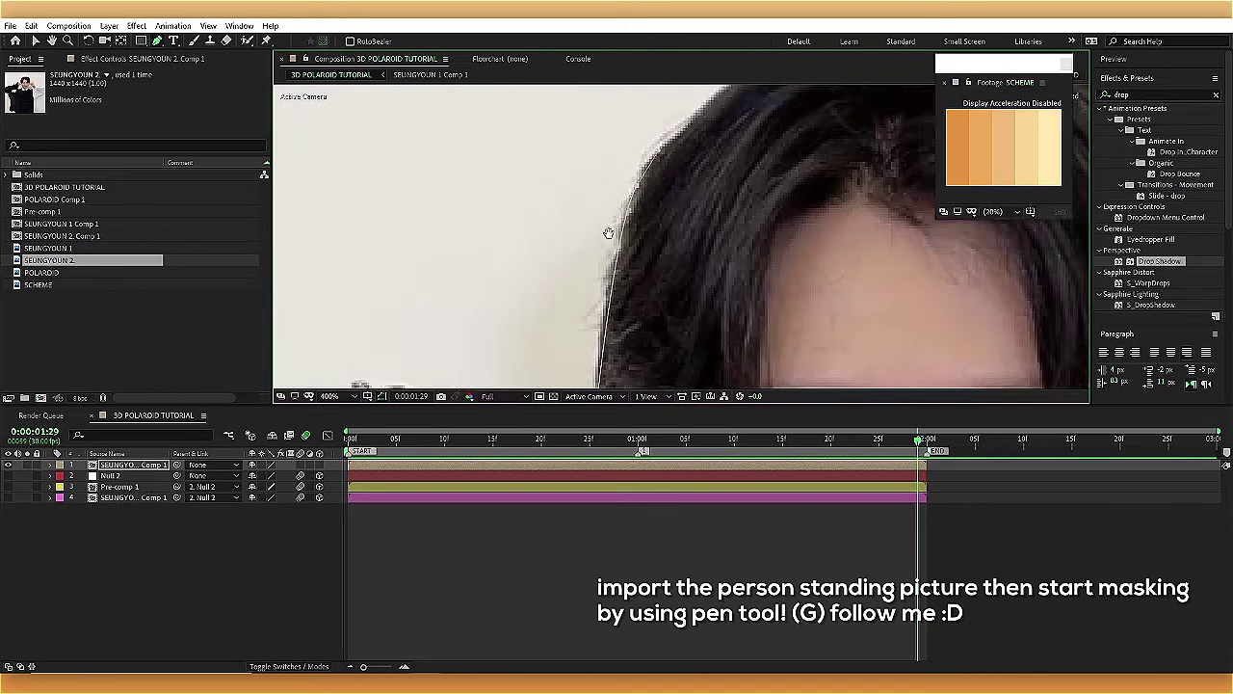
{"action": "scroll", "coordinate": [611, 234], "scroll_direction": "up", "scroll_amount": 5}
{"action": "mouse_move", "coordinate": [711, 235]}
{"action": "left_mouse_down"}
{"action": "mouse_move", "coordinate": [721, 243]}
{"action": "mouse_move", "coordinate": [566, 197]}
{"action": "left_mouse_up"}
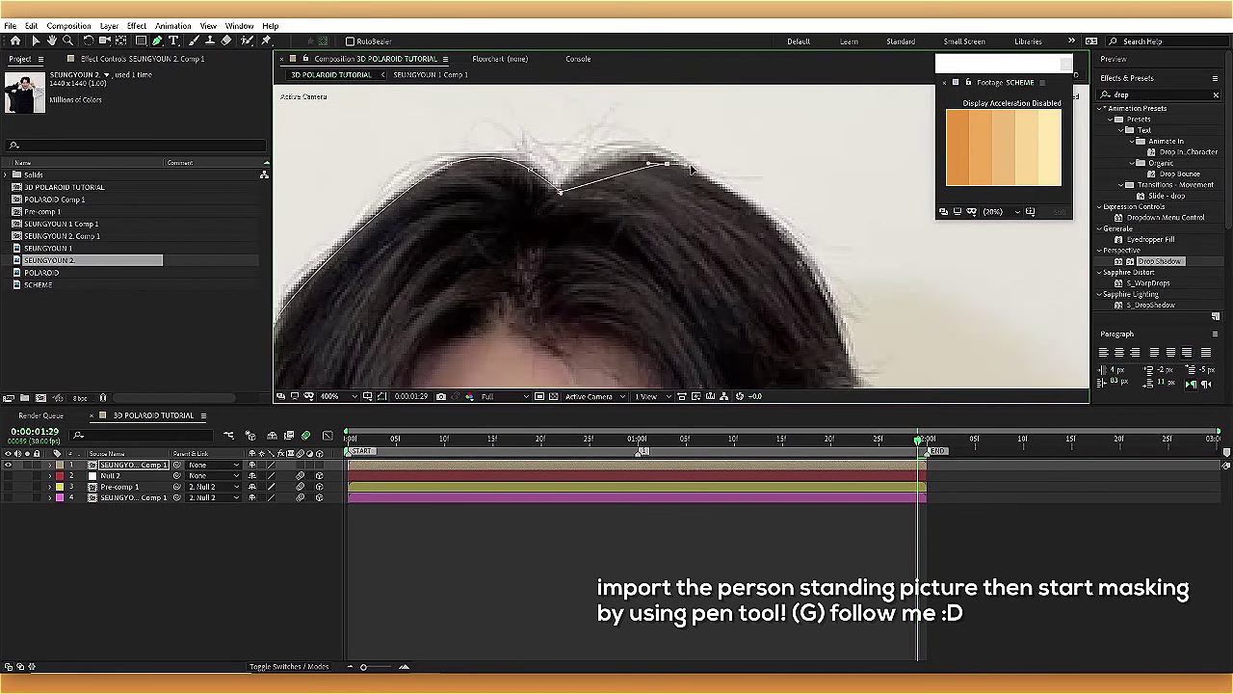
{"action": "left_click", "coordinate": [665, 164]}
{"action": "left_click", "coordinate": [805, 260]}
{"action": "scroll", "coordinate": [706, 249], "scroll_direction": "down", "scroll_amount": 3}
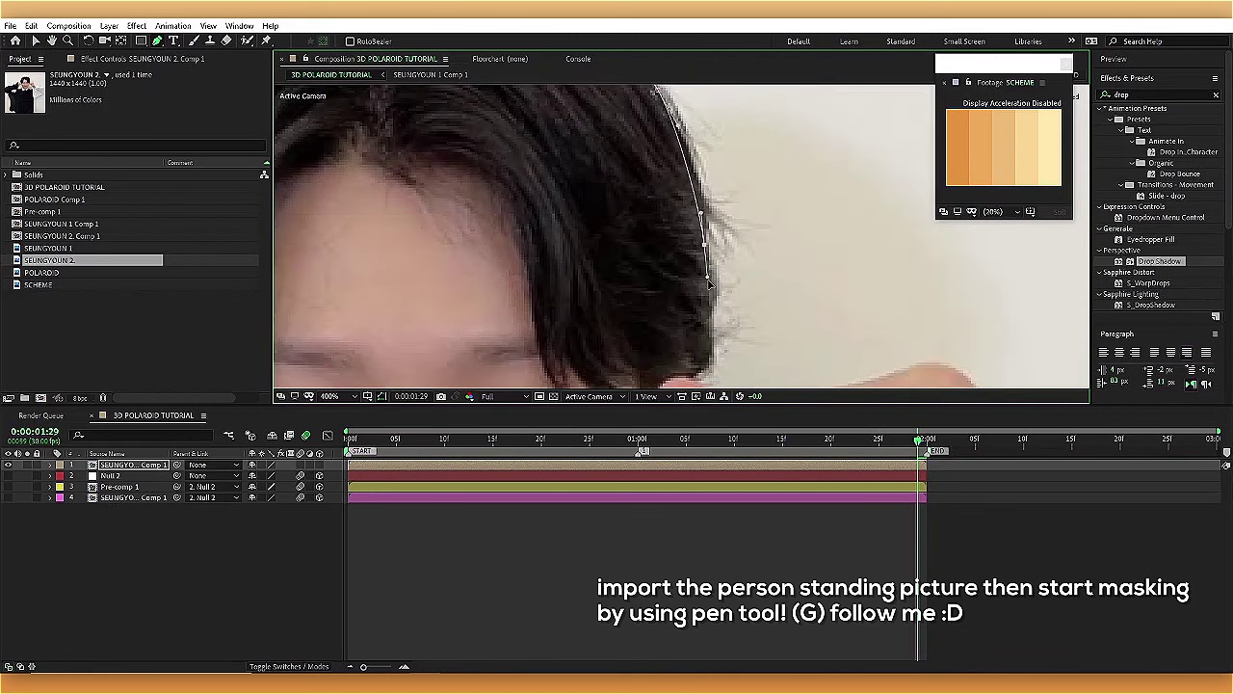
{"action": "scroll", "coordinate": [707, 249], "scroll_direction": "down", "scroll_amount": 3}
{"action": "left_click", "coordinate": [644, 211]}
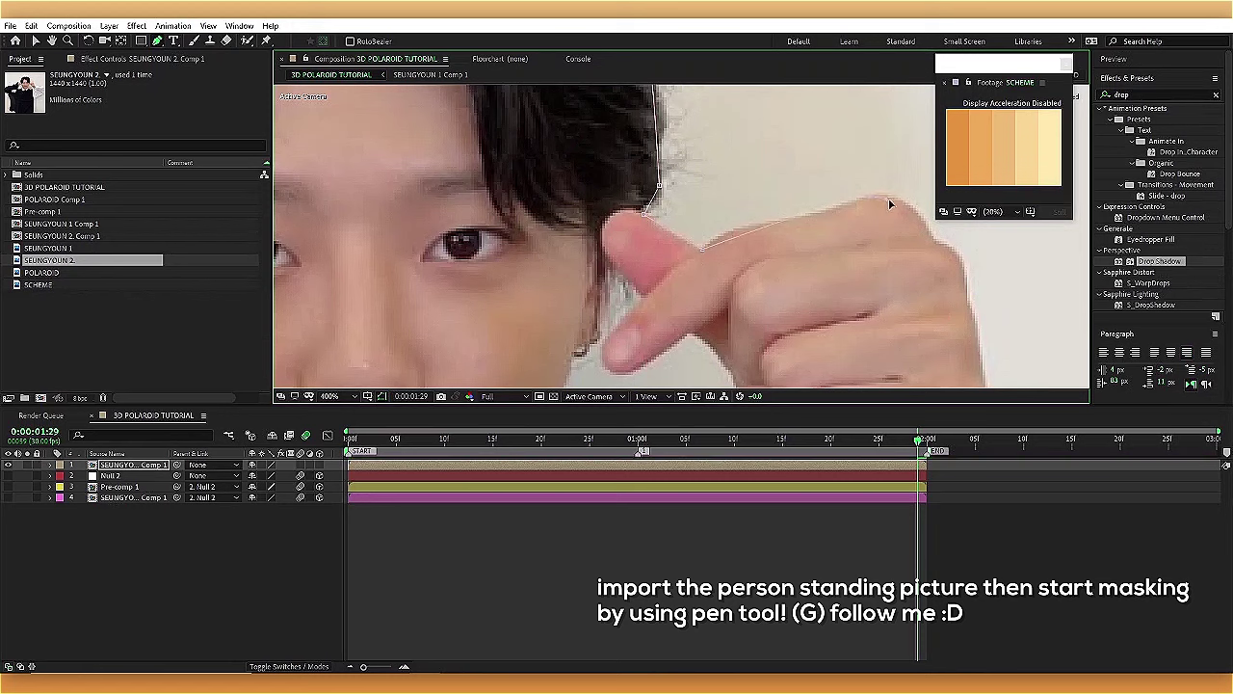
- Continue masking around the raised hand, fingers and neck, and set Mask 2 to Subtract
{"action": "left_click_drag", "start_coordinate": [888, 197], "coordinate": [648, 97]}
{"action": "left_click", "coordinate": [694, 138]}
{"action": "left_click", "coordinate": [729, 193]}
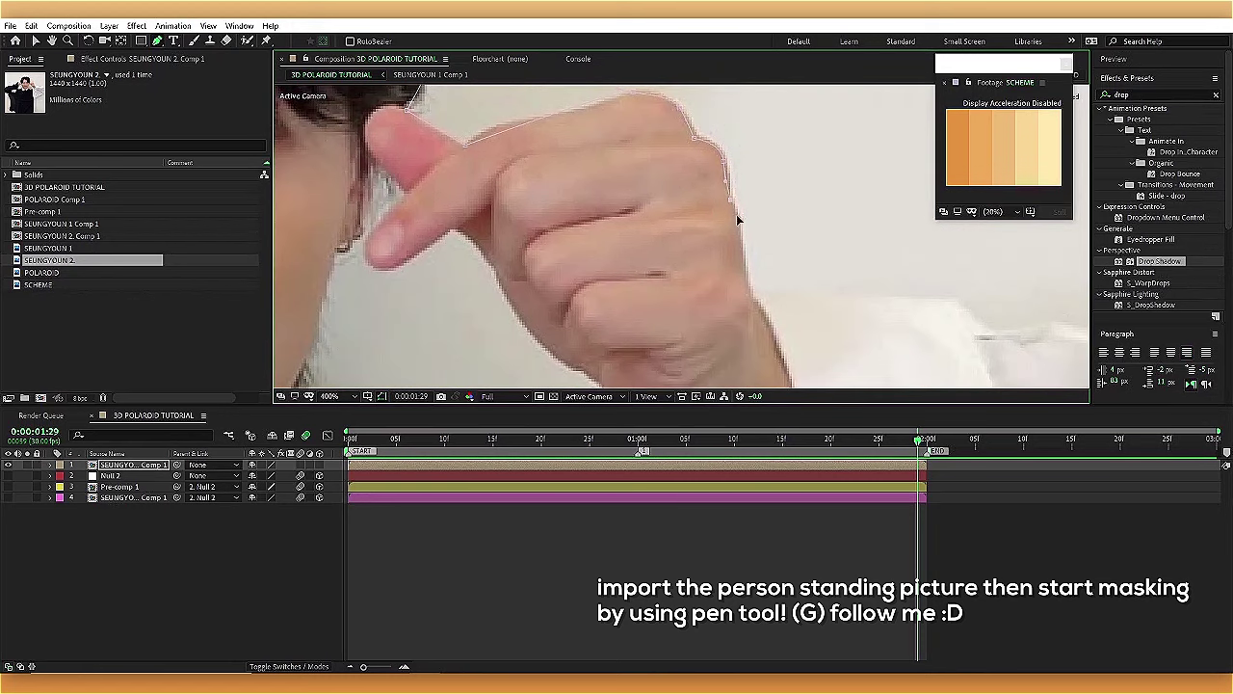
{"action": "left_click_drag", "start_coordinate": [753, 302], "coordinate": [678, 199]}
{"action": "left_click_drag", "start_coordinate": [766, 209], "coordinate": [579, 195]}
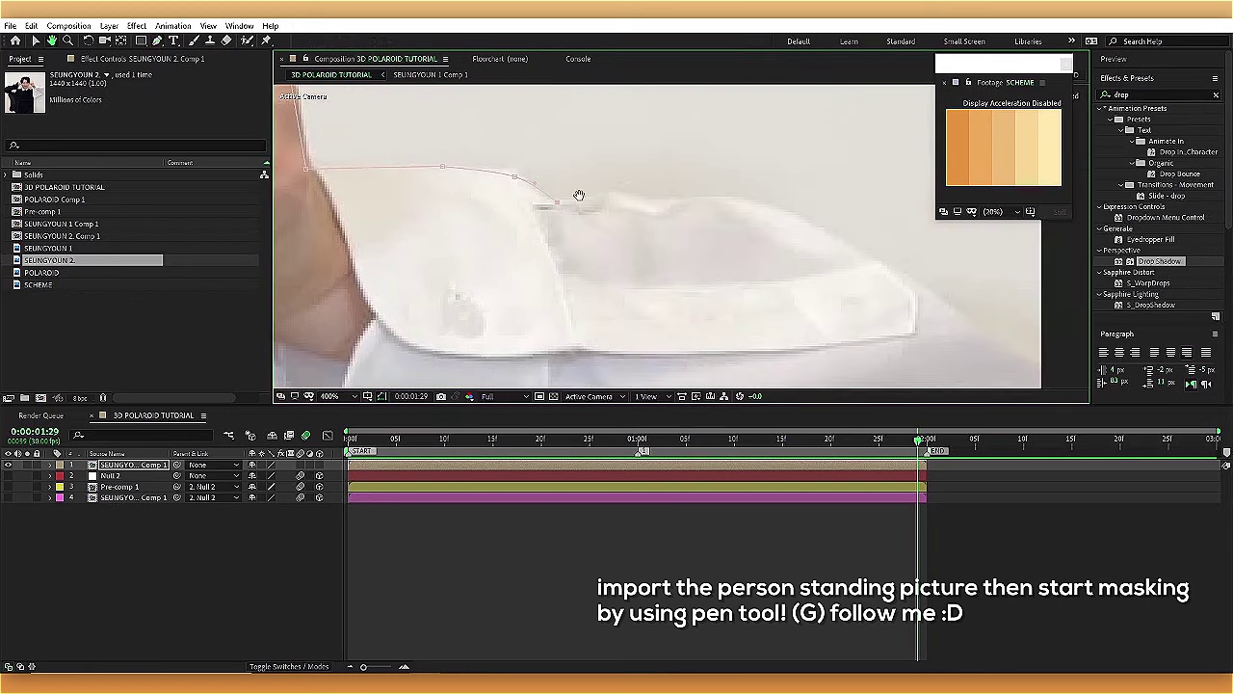
{"action": "mouse_move", "coordinate": [848, 251]}
{"action": "left_mouse_down"}
{"action": "mouse_move", "coordinate": [611, 159]}
{"action": "mouse_move", "coordinate": [639, 237]}
{"action": "left_mouse_up"}
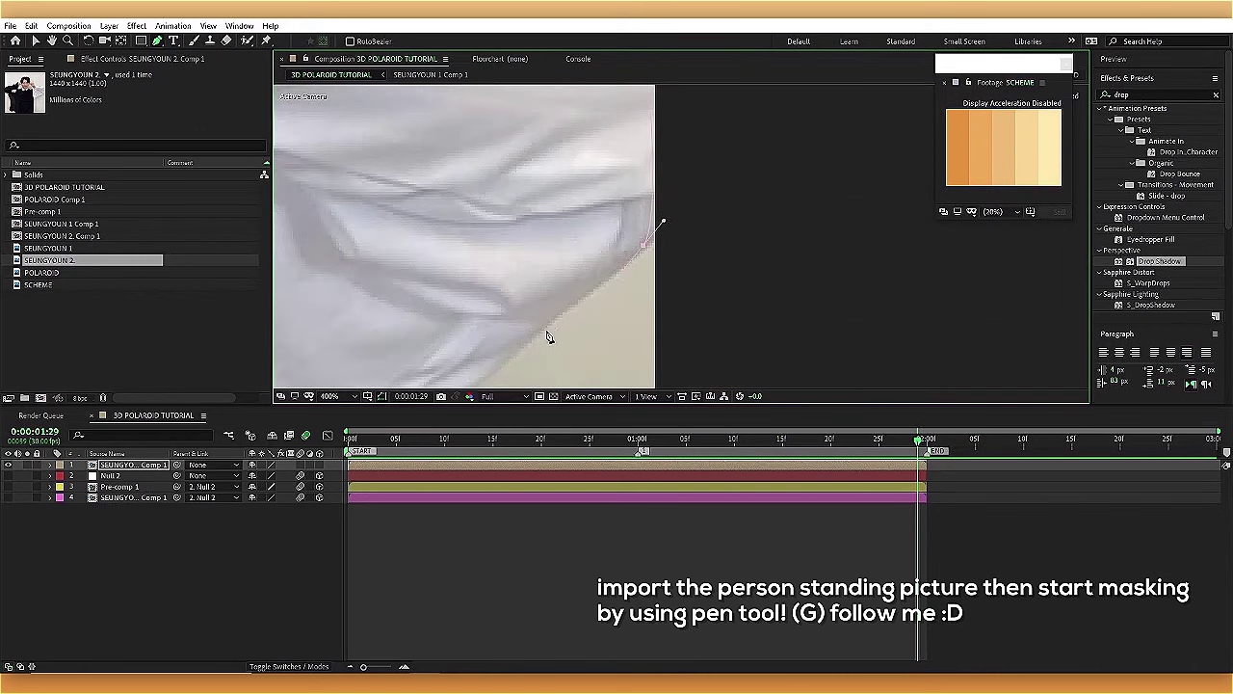
{"action": "left_click_drag", "start_coordinate": [545, 336], "coordinate": [760, 128]}
{"action": "mouse_move", "coordinate": [644, 234]}
{"action": "left_mouse_down"}
{"action": "mouse_move", "coordinate": [801, 126]}
{"action": "mouse_move", "coordinate": [696, 196]}
{"action": "left_mouse_up"}
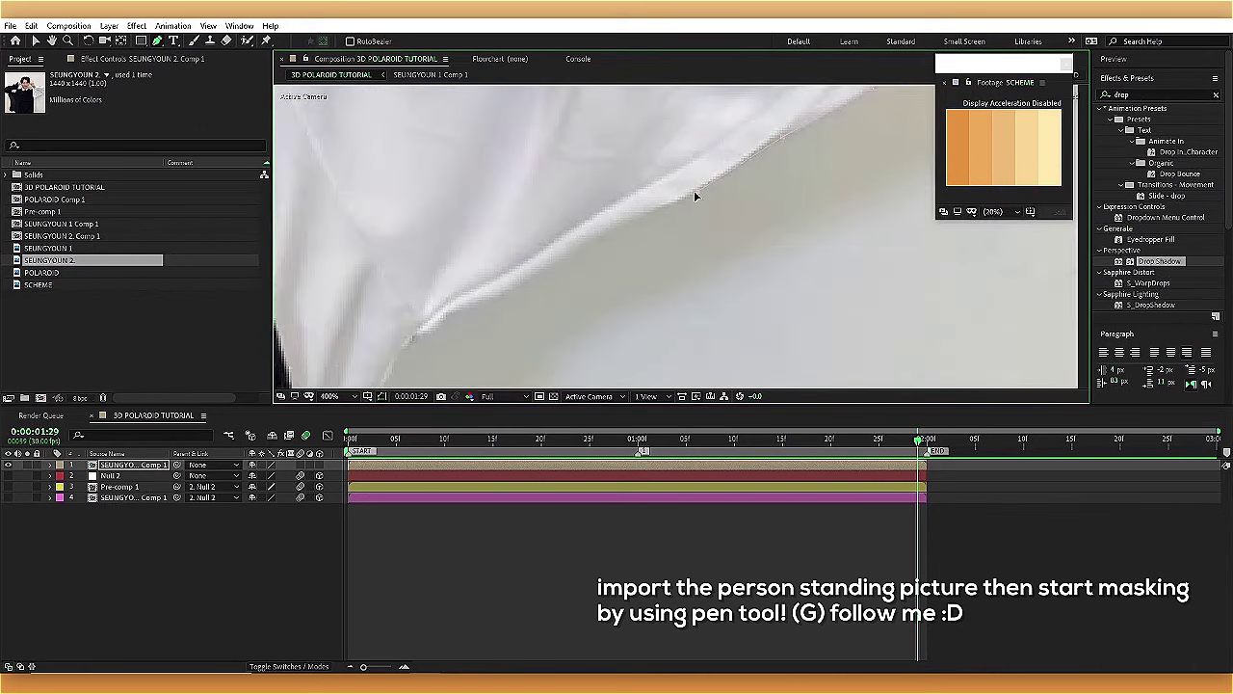
{"action": "left_click_drag", "start_coordinate": [416, 345], "coordinate": [612, 210]}
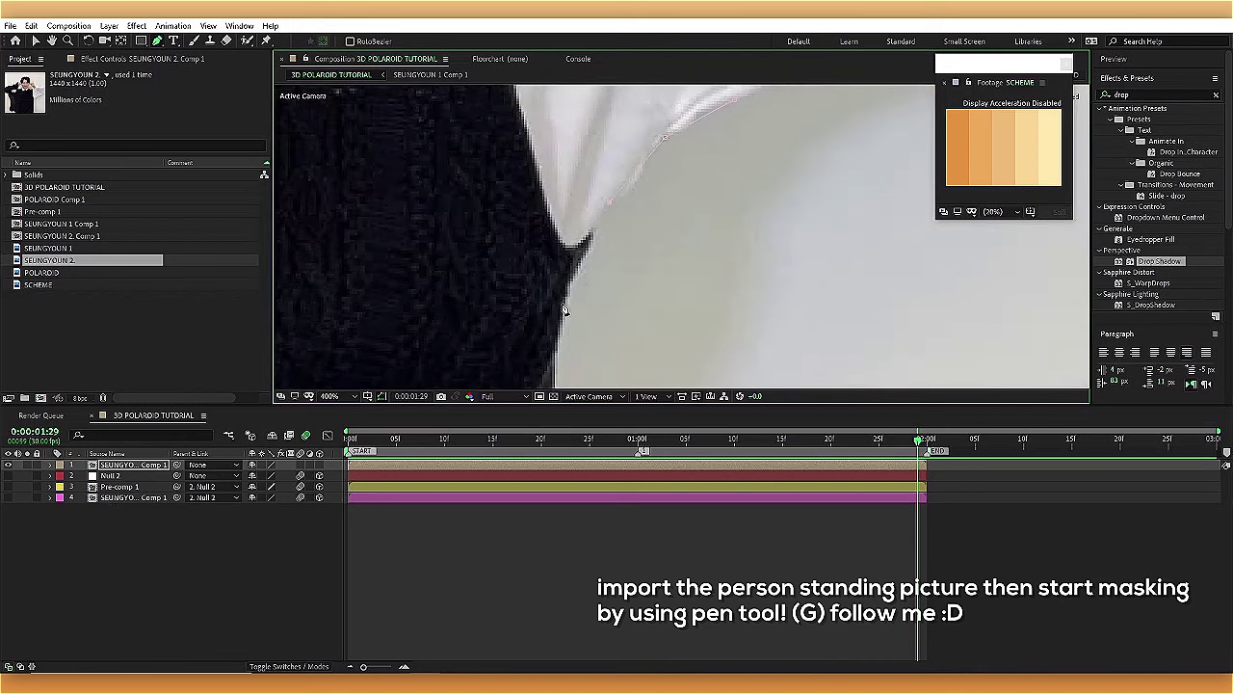
{"action": "left_click_drag", "start_coordinate": [565, 309], "coordinate": [680, 320]}
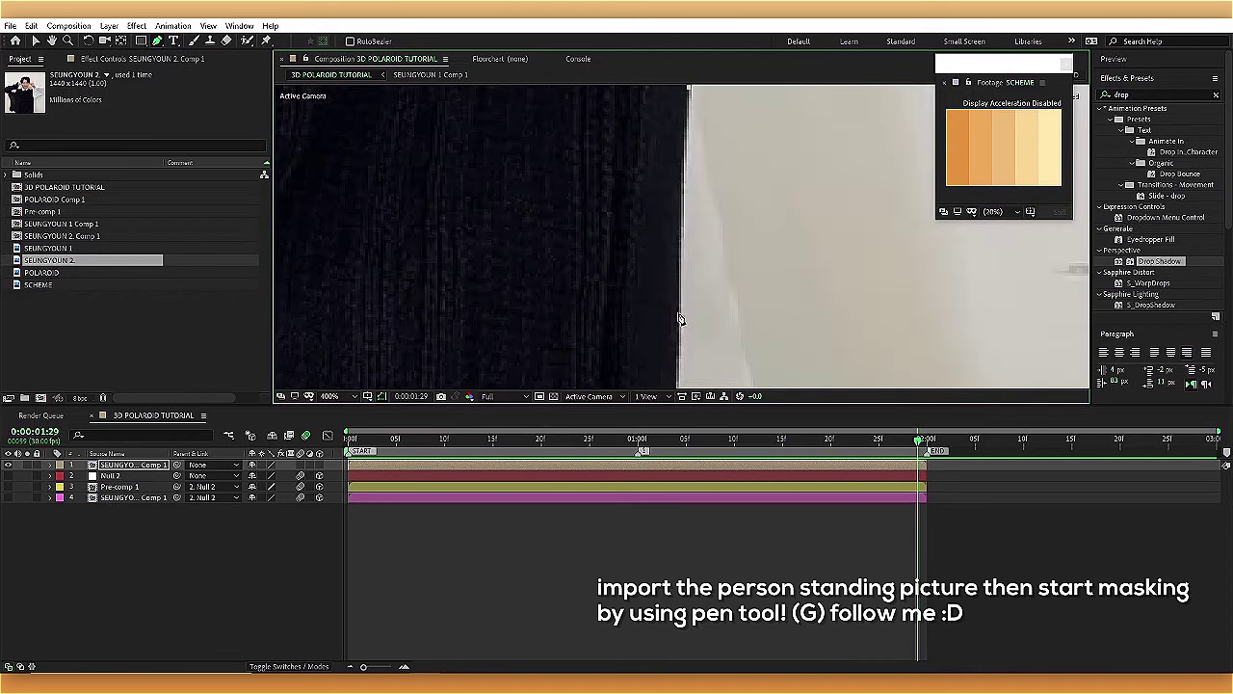
{"action": "scroll", "coordinate": [686, 289], "scroll_direction": "down", "scroll_amount": 2}
{"action": "scroll", "coordinate": [697, 193], "scroll_direction": "down", "scroll_amount": 2}
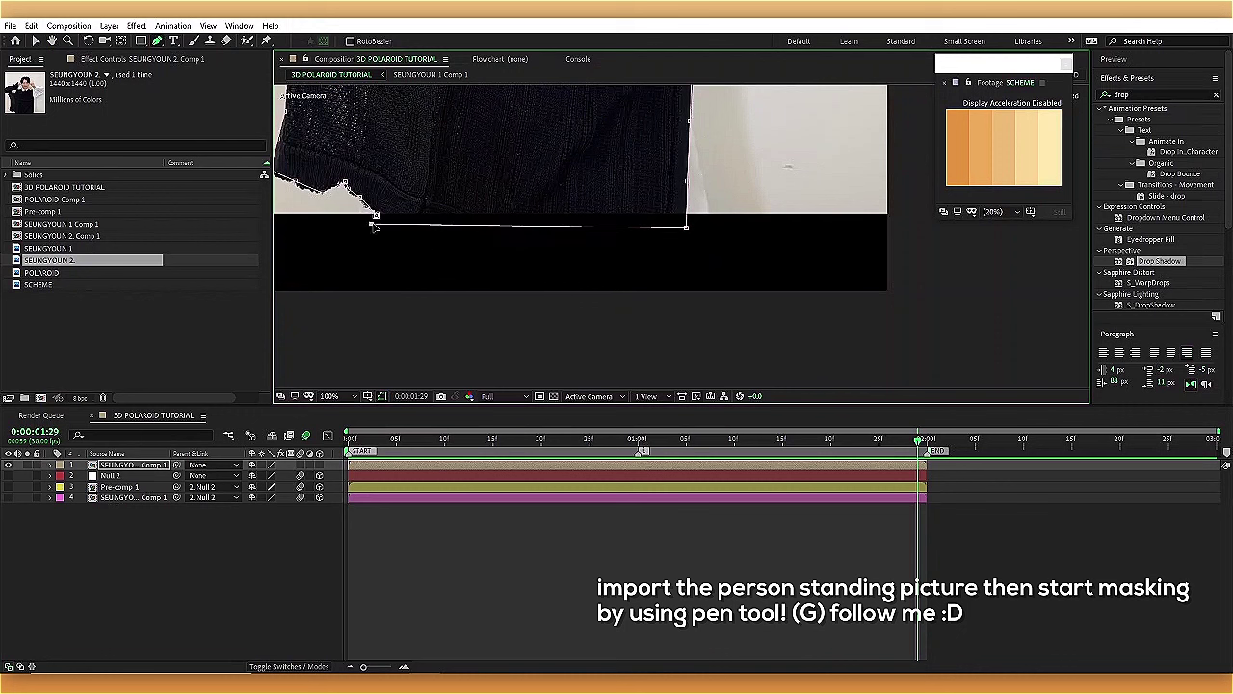
{"action": "scroll", "coordinate": [374, 222], "scroll_direction": "down", "scroll_amount": 3}
{"action": "scroll", "coordinate": [710, 212], "scroll_direction": "up", "scroll_amount": 5}
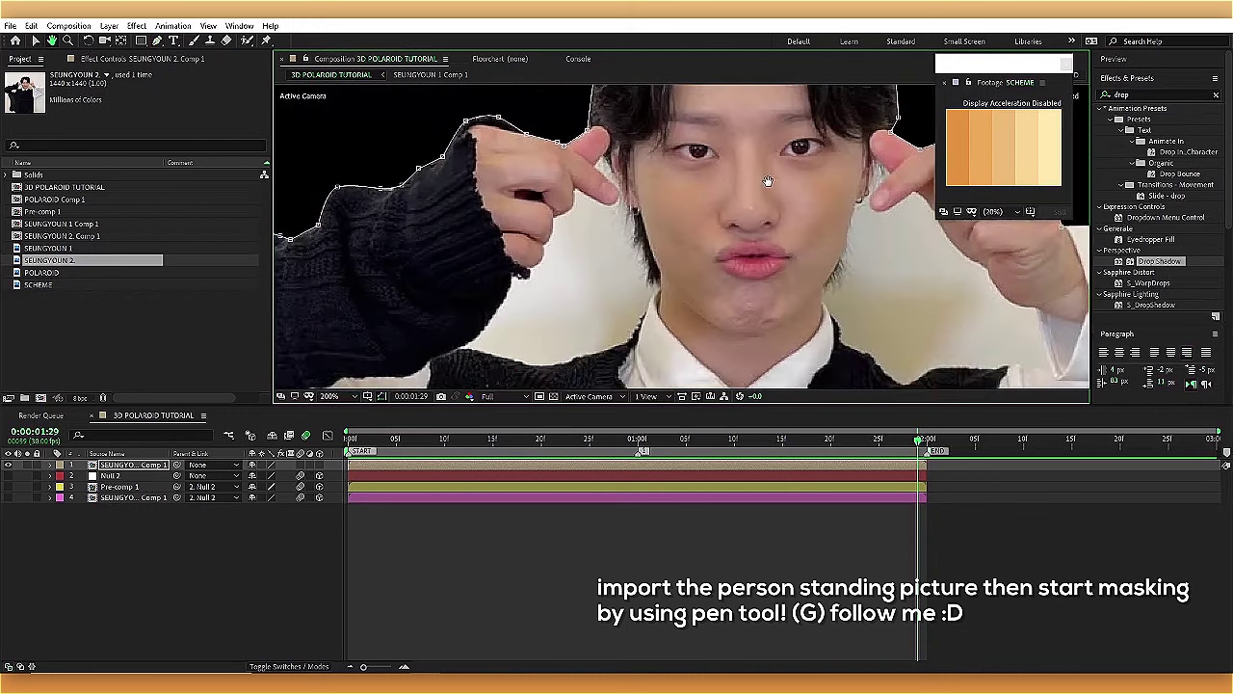
{"action": "left_click_drag", "start_coordinate": [665, 281], "coordinate": [655, 318]}
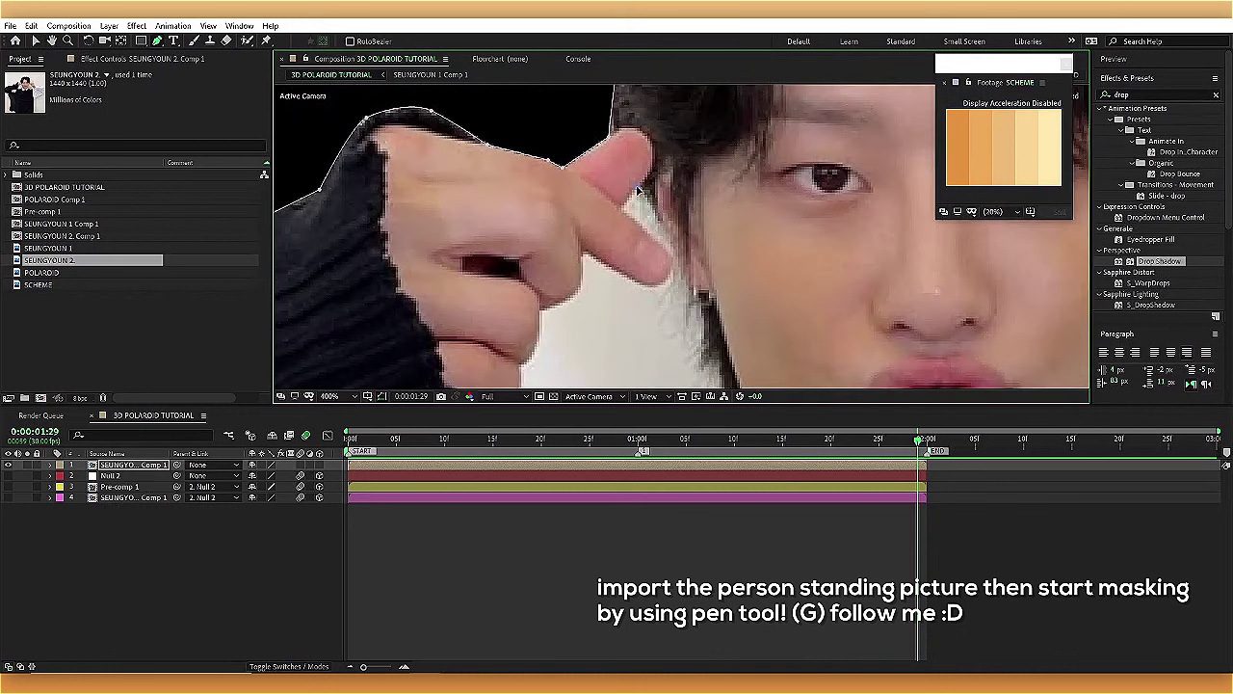
{"action": "left_click", "coordinate": [648, 285]}
{"action": "left_click", "coordinate": [541, 315]}
{"action": "left_click_drag", "start_coordinate": [542, 323], "coordinate": [601, 236]}
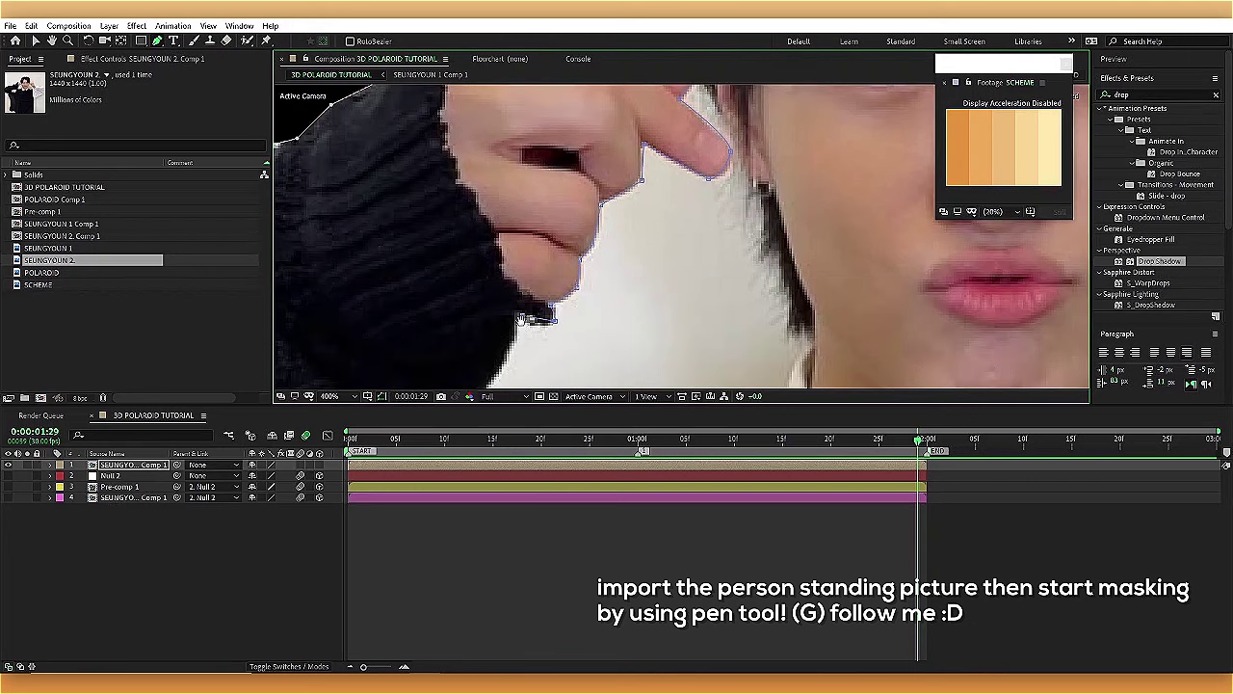
{"action": "left_click_drag", "start_coordinate": [520, 319], "coordinate": [613, 224]}
{"action": "left_click", "coordinate": [664, 346]}
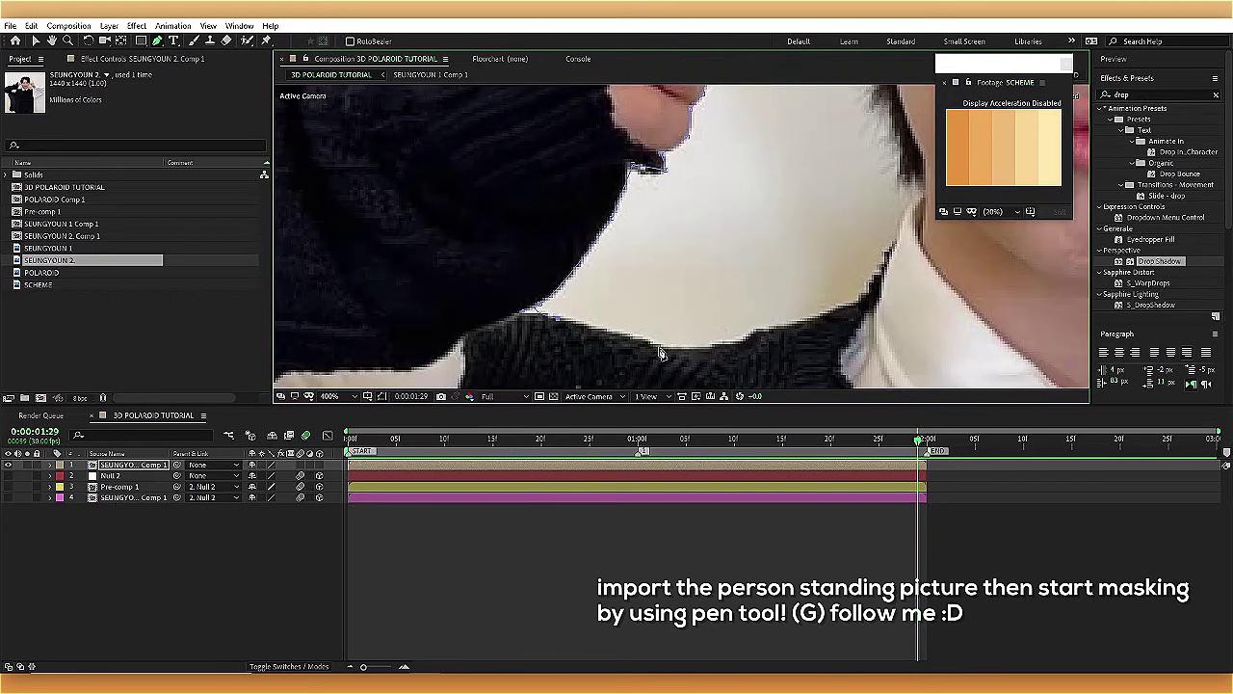
{"action": "left_click", "coordinate": [749, 331]}
{"action": "left_click", "coordinate": [856, 301]}
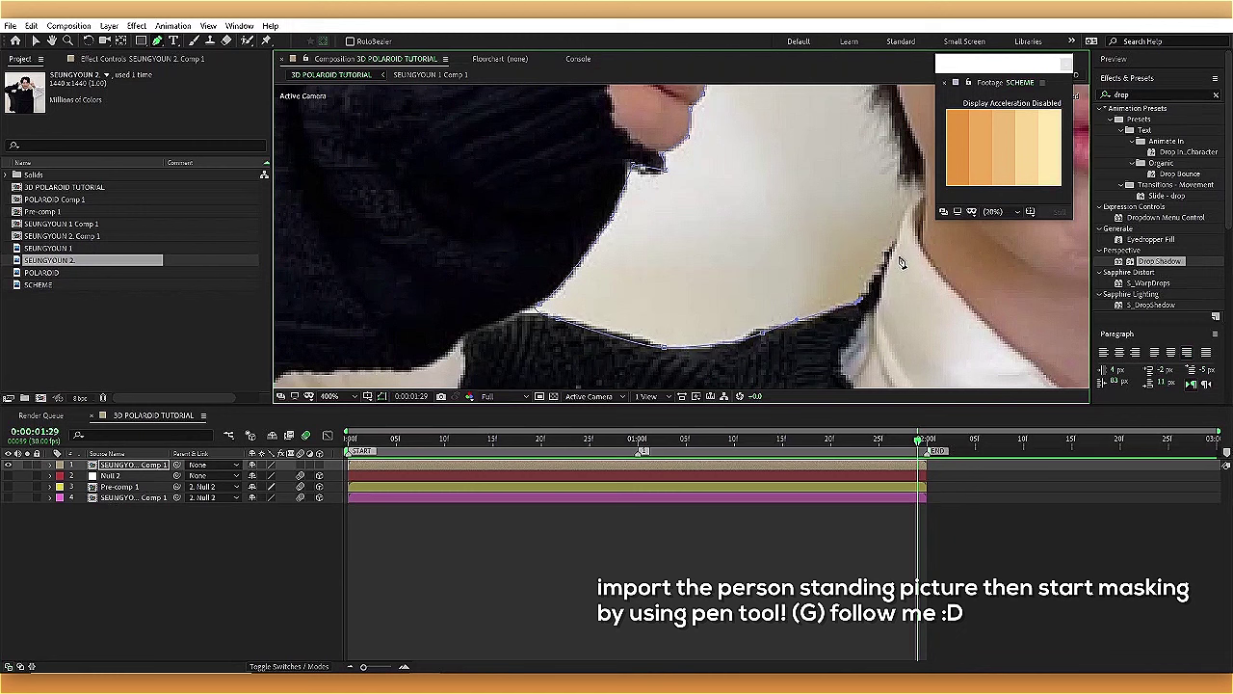
{"action": "left_click_drag", "start_coordinate": [927, 200], "coordinate": [785, 281]}
{"action": "left_click", "coordinate": [737, 258]}
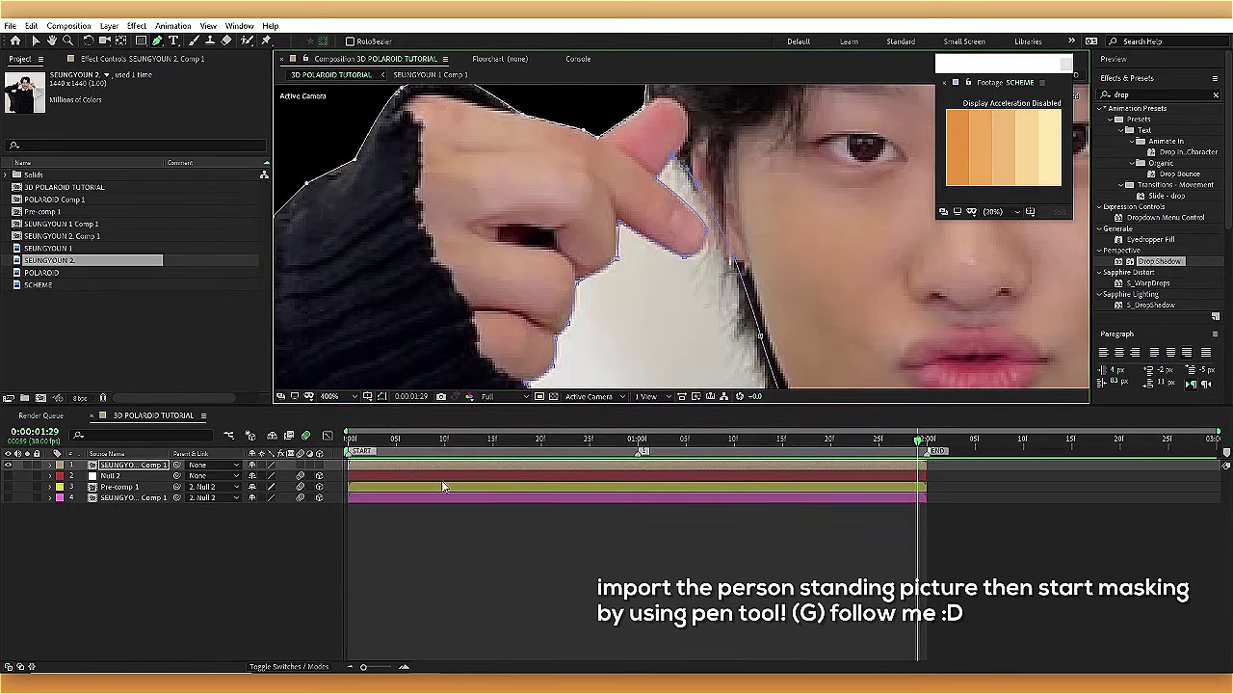
{"action": "key", "text": "m"}
{"action": "left_click", "coordinate": [270, 497]}
- Start a third mask beside the face, tracing down the chin, collar and shoulder
{"action": "left_click", "coordinate": [270, 509]}
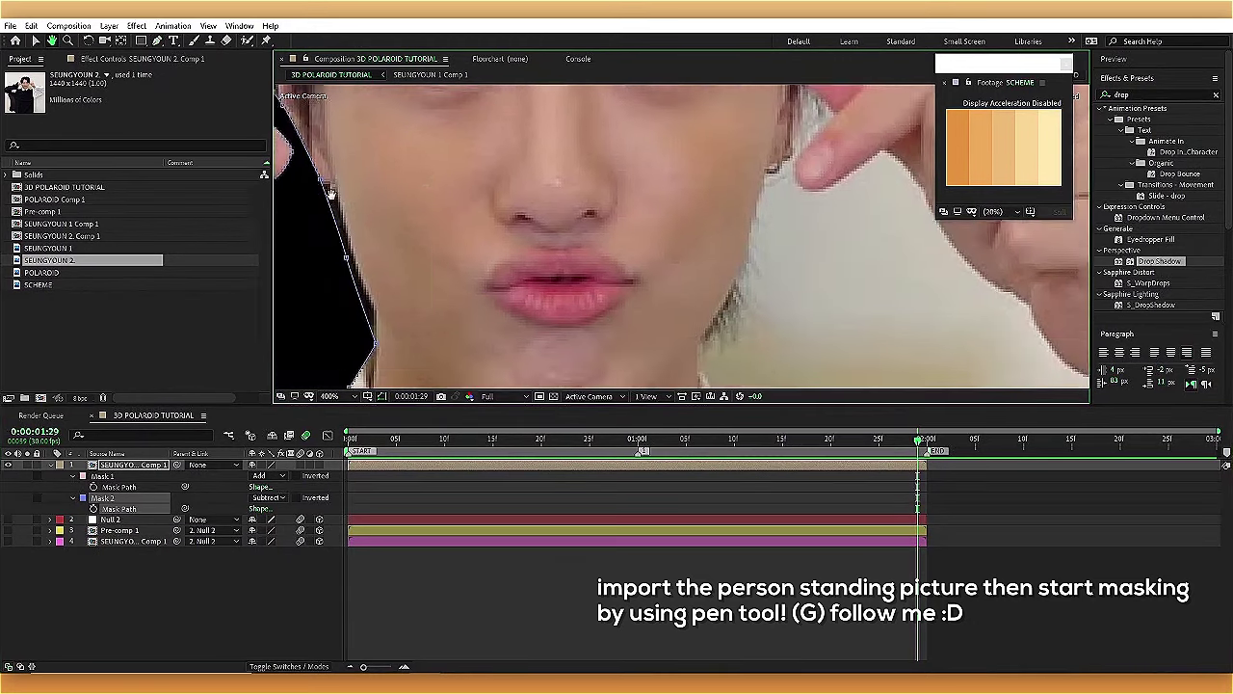
{"action": "left_click_drag", "start_coordinate": [1060, 240], "coordinate": [487, 207]}
{"action": "left_click", "coordinate": [648, 137]}
{"action": "left_click", "coordinate": [628, 202]}
{"action": "scroll", "coordinate": [594, 303], "scroll_direction": "down", "scroll_amount": 1}
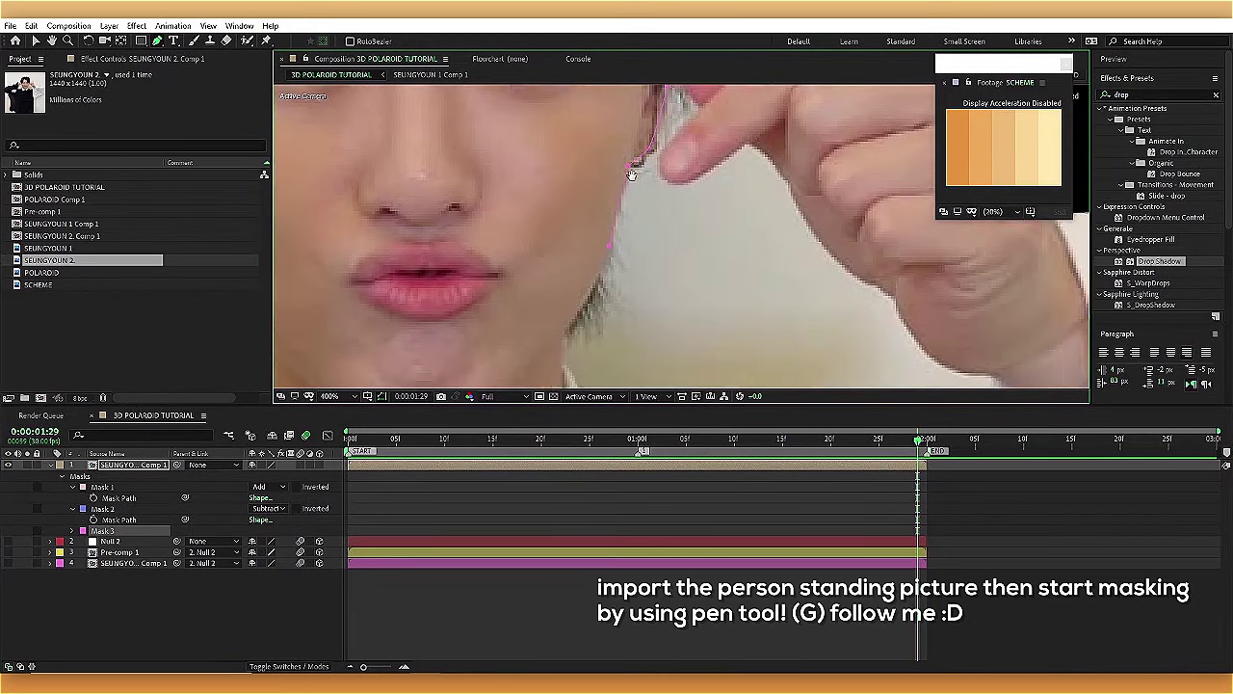
{"action": "scroll", "coordinate": [595, 250], "scroll_direction": "down", "scroll_amount": 3}
{"action": "scroll", "coordinate": [627, 318], "scroll_direction": "down", "scroll_amount": 2}
{"action": "left_click", "coordinate": [628, 243]}
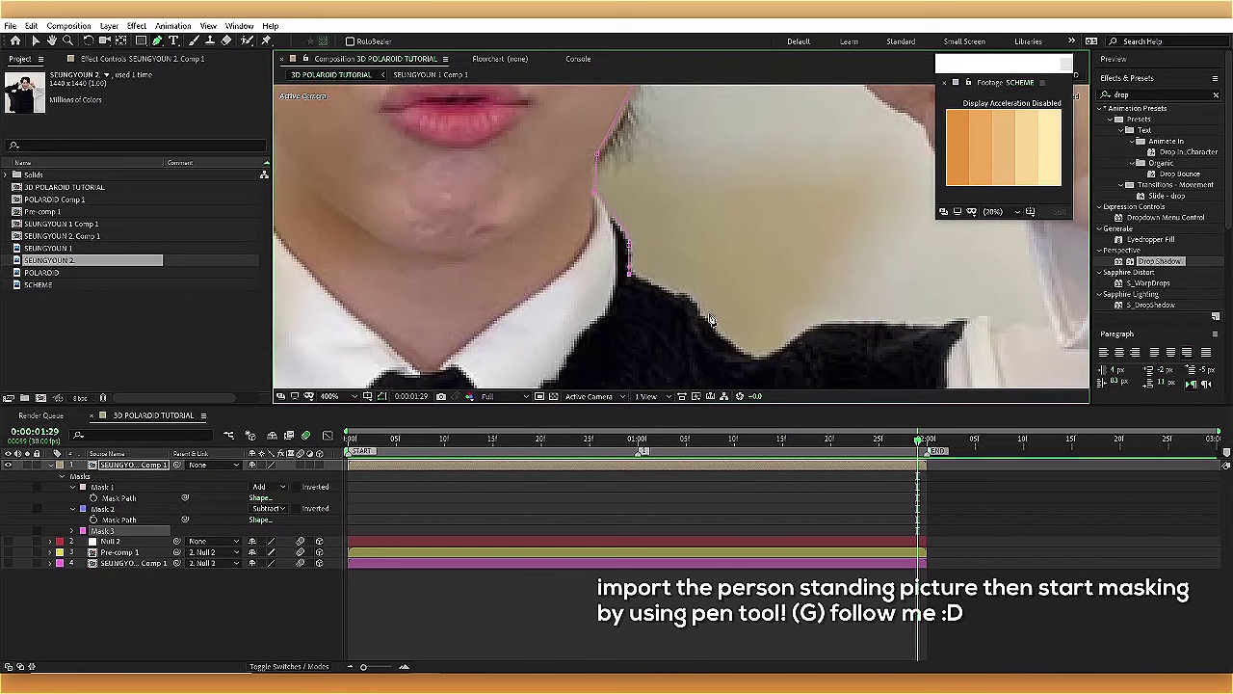
{"action": "left_click", "coordinate": [630, 274]}
{"action": "left_click", "coordinate": [713, 326]}
{"action": "left_click", "coordinate": [749, 358]}
{"action": "left_click", "coordinate": [832, 324]}
{"action": "left_click", "coordinate": [902, 322]}
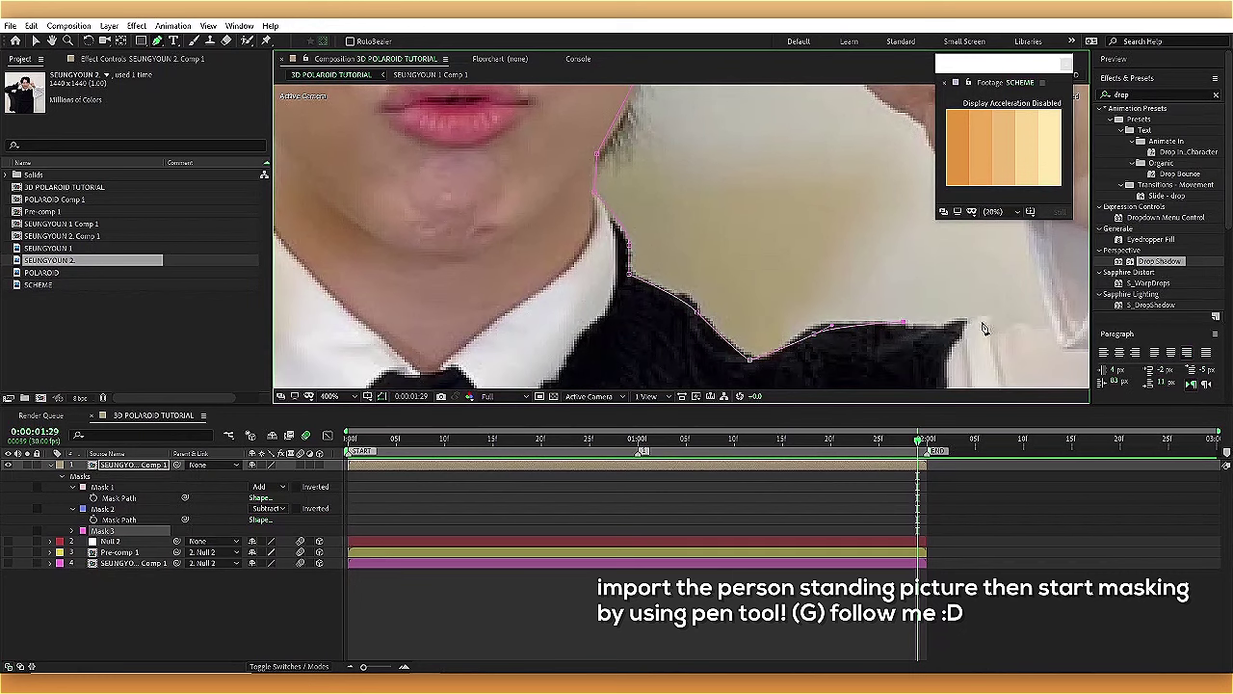
{"action": "left_click", "coordinate": [1050, 321]}
- Close the third mask up the hand to the fingertip and set it to Subtract
{"action": "scroll", "coordinate": [688, 277], "scroll_direction": "right", "scroll_amount": 5}
{"action": "scroll", "coordinate": [688, 278], "scroll_direction": "up", "scroll_amount": 1}
{"action": "scroll", "coordinate": [569, 173], "scroll_direction": "up", "scroll_amount": 3}
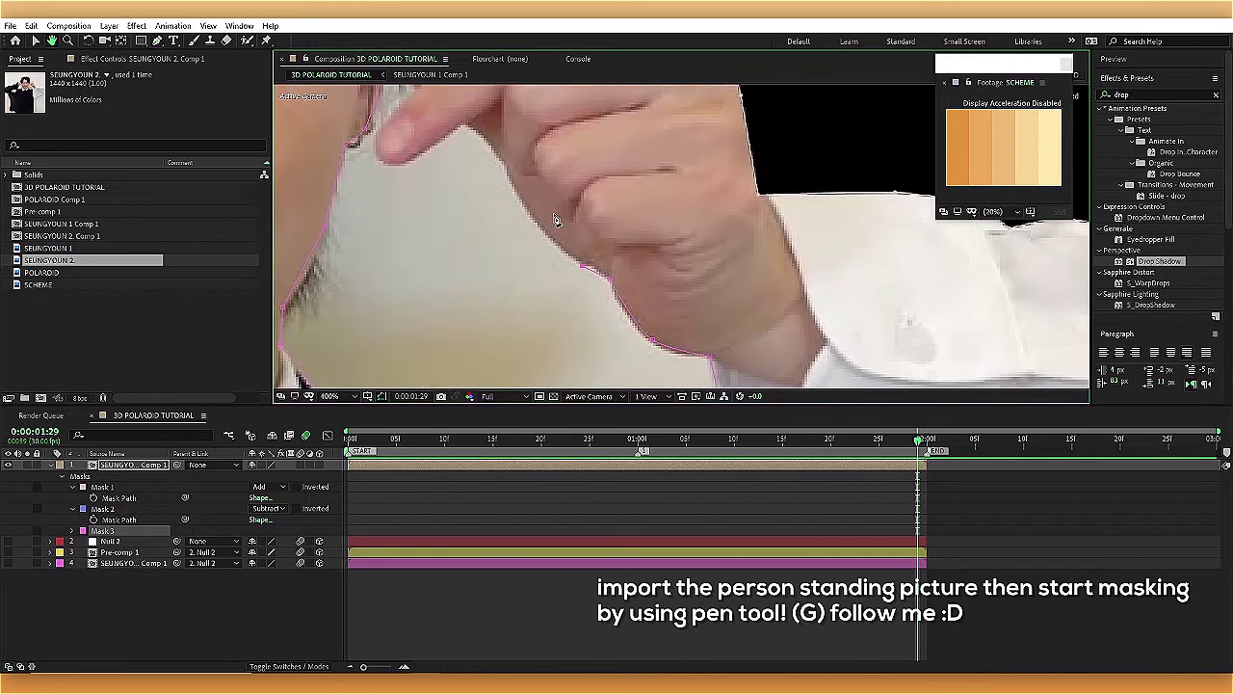
{"action": "left_click", "coordinate": [557, 219]}
{"action": "left_click", "coordinate": [470, 127]}
{"action": "scroll", "coordinate": [403, 167], "scroll_direction": "left", "scroll_amount": 2}
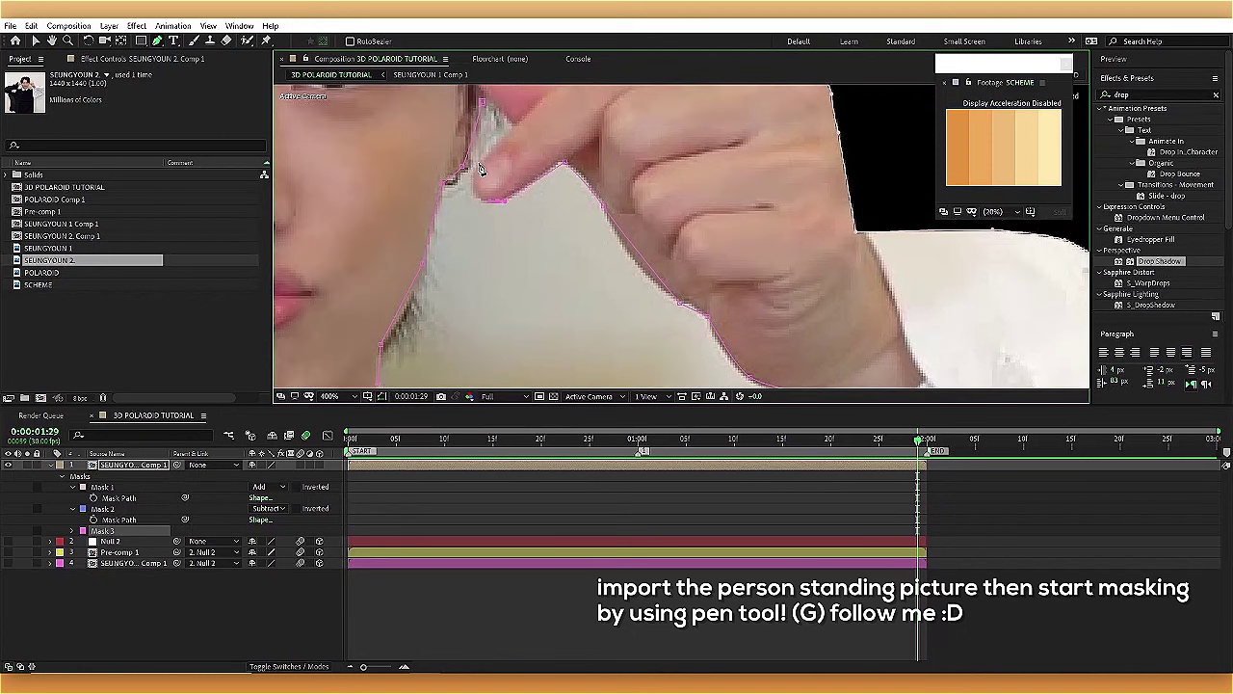
{"action": "left_click", "coordinate": [482, 104]}
{"action": "scroll", "coordinate": [482, 105], "scroll_direction": "down", "scroll_amount": 2}
{"action": "left_click", "coordinate": [269, 530]}
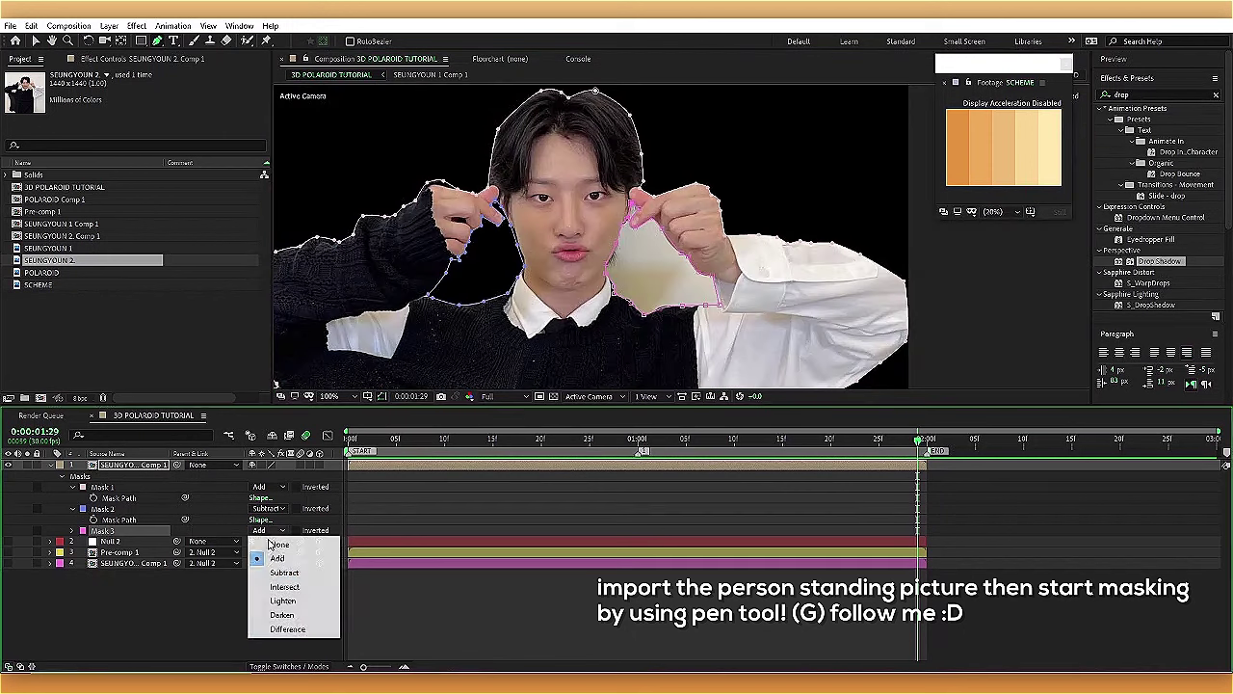
{"action": "left_click", "coordinate": [289, 571]}
- Zoom out to check the cut-out, collapse the mask properties and select Null 2
{"action": "key", "text": "comma"}
{"action": "key", "text": "comma"}
{"action": "key", "text": "comma"}
{"action": "left_click", "coordinate": [663, 622]}
{"action": "key", "text": "u"}
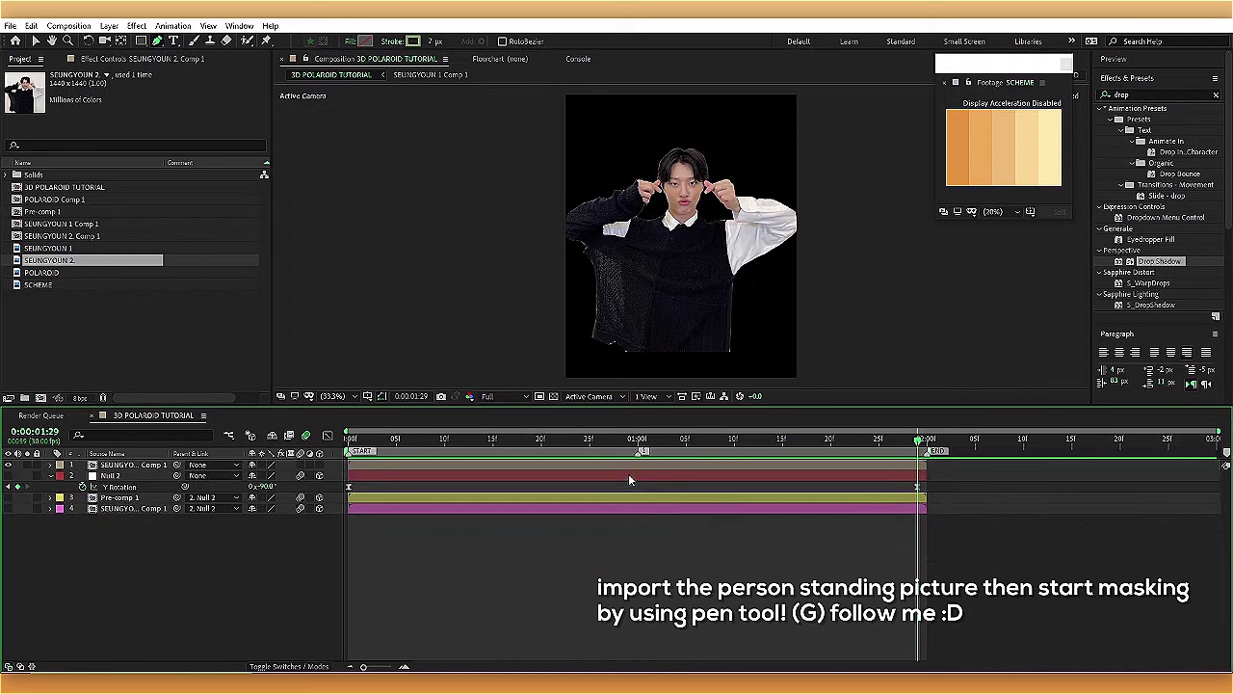
{"action": "left_click", "coordinate": [571, 474]}
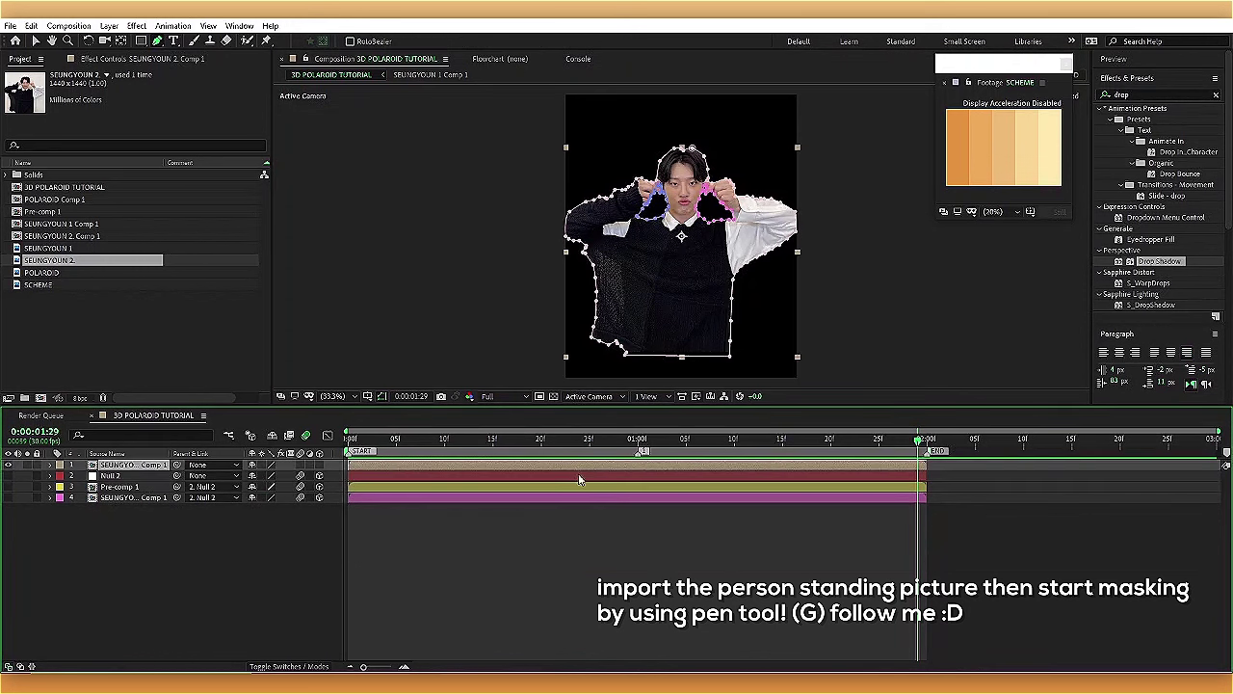
- Apply the Stroke effect with All Masks and Stroke Sequentially enabled
{"action": "left_click", "coordinate": [1159, 94]}
{"action": "type", "text": "st"}
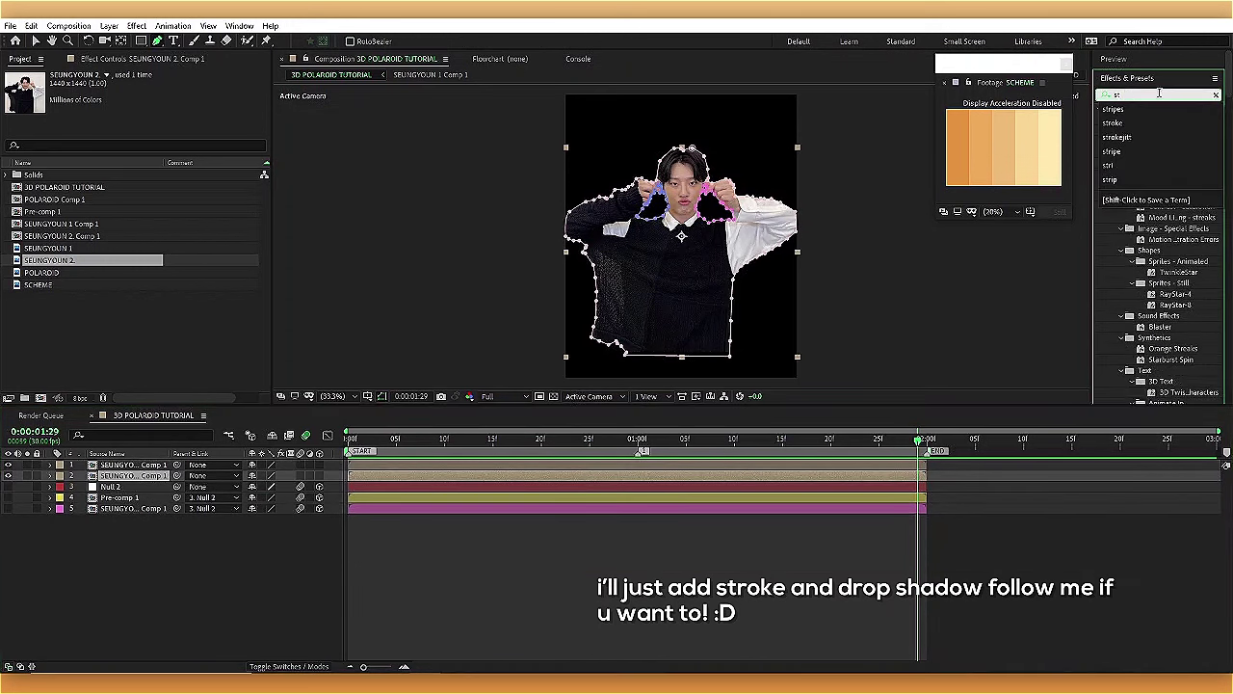
{"action": "type", "text": "roke"}
{"action": "double_click", "coordinate": [1143, 263]}
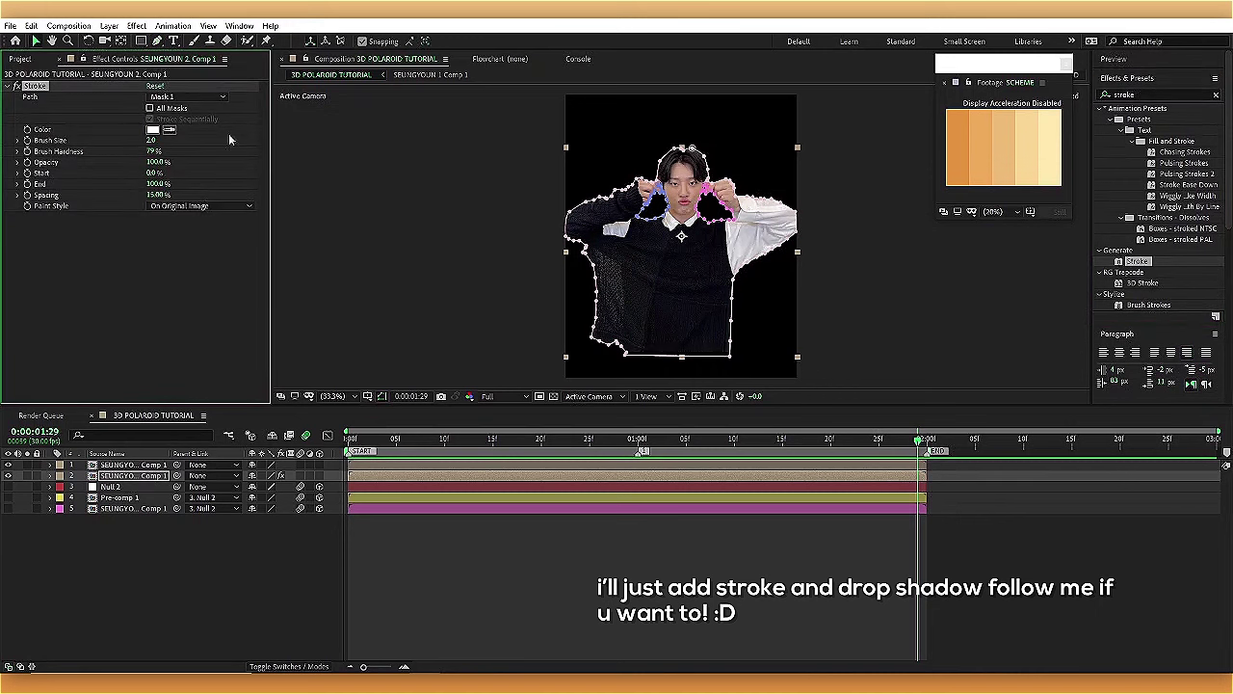
{"action": "left_click", "coordinate": [188, 97]}
{"action": "left_click", "coordinate": [187, 107]}
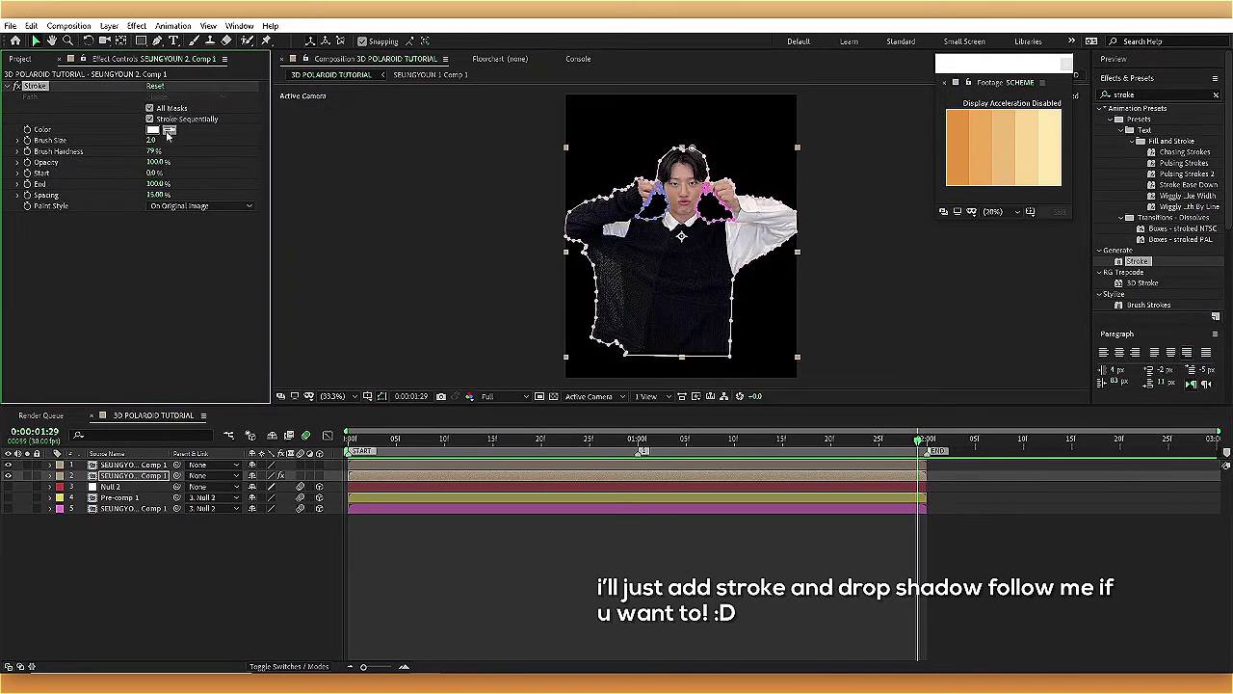
{"action": "left_click", "coordinate": [478, 639]}
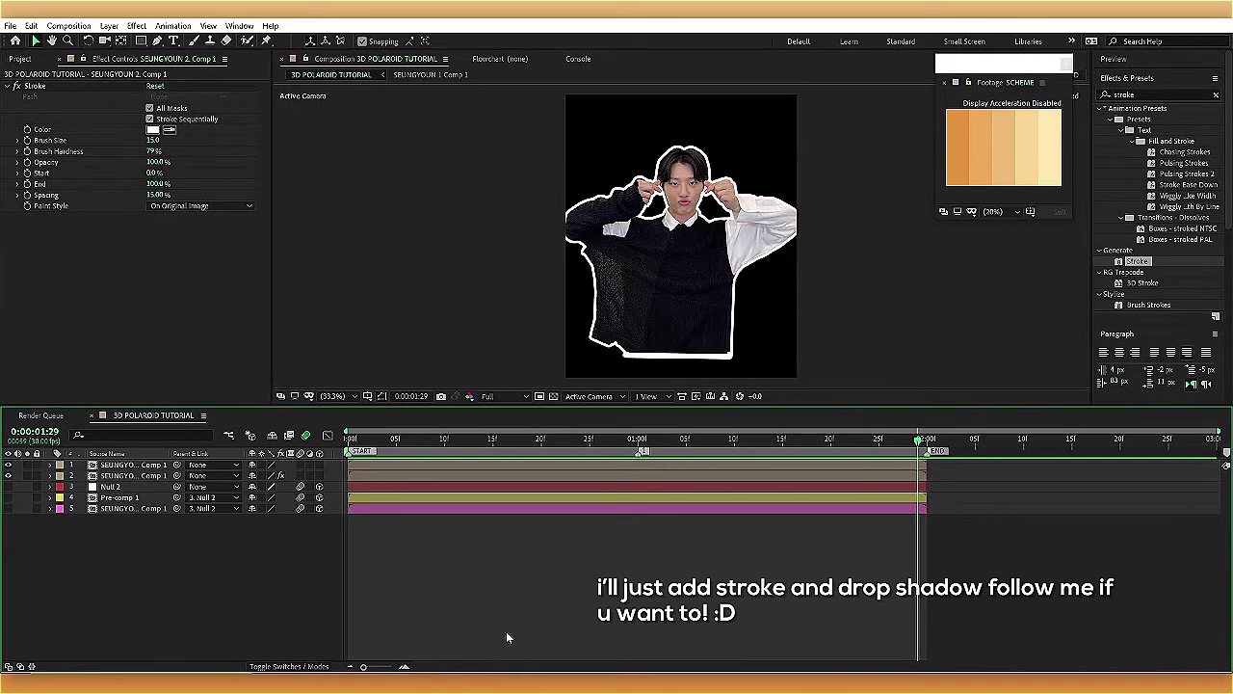
- Change the stroke colour to orange and thin the brush size to 10
{"action": "left_click", "coordinate": [151, 151]}
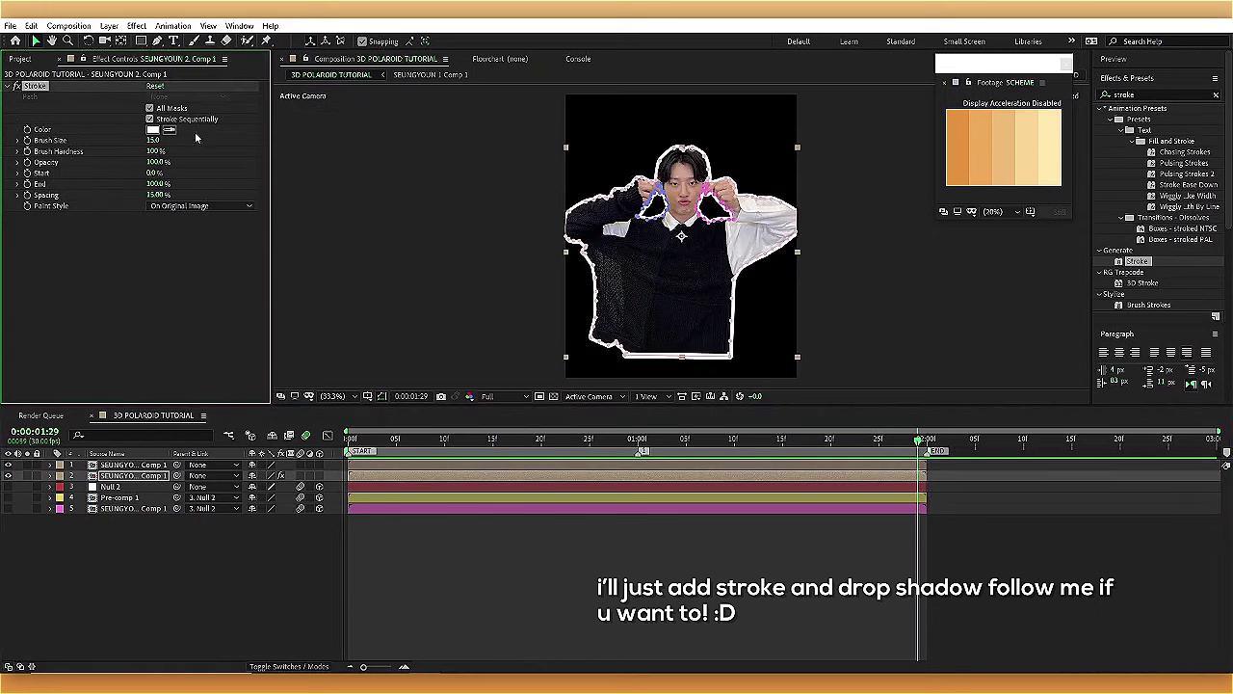
{"action": "left_click", "coordinate": [603, 628]}
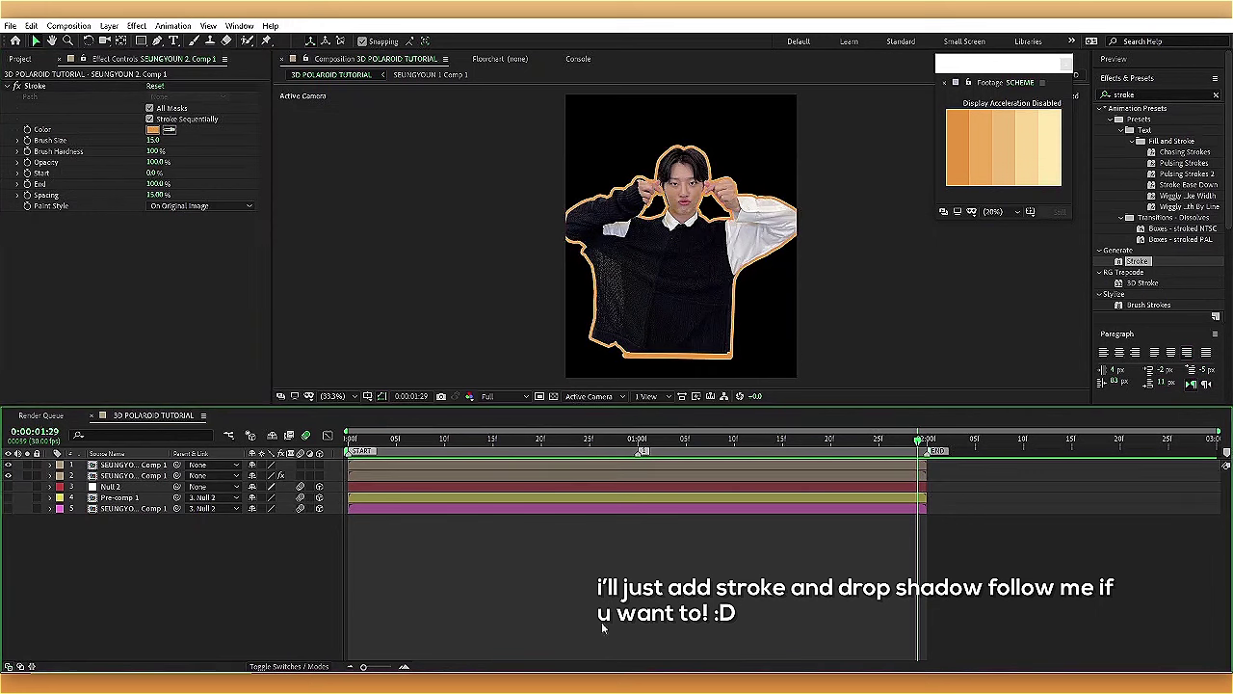
{"action": "key", "text": "period"}
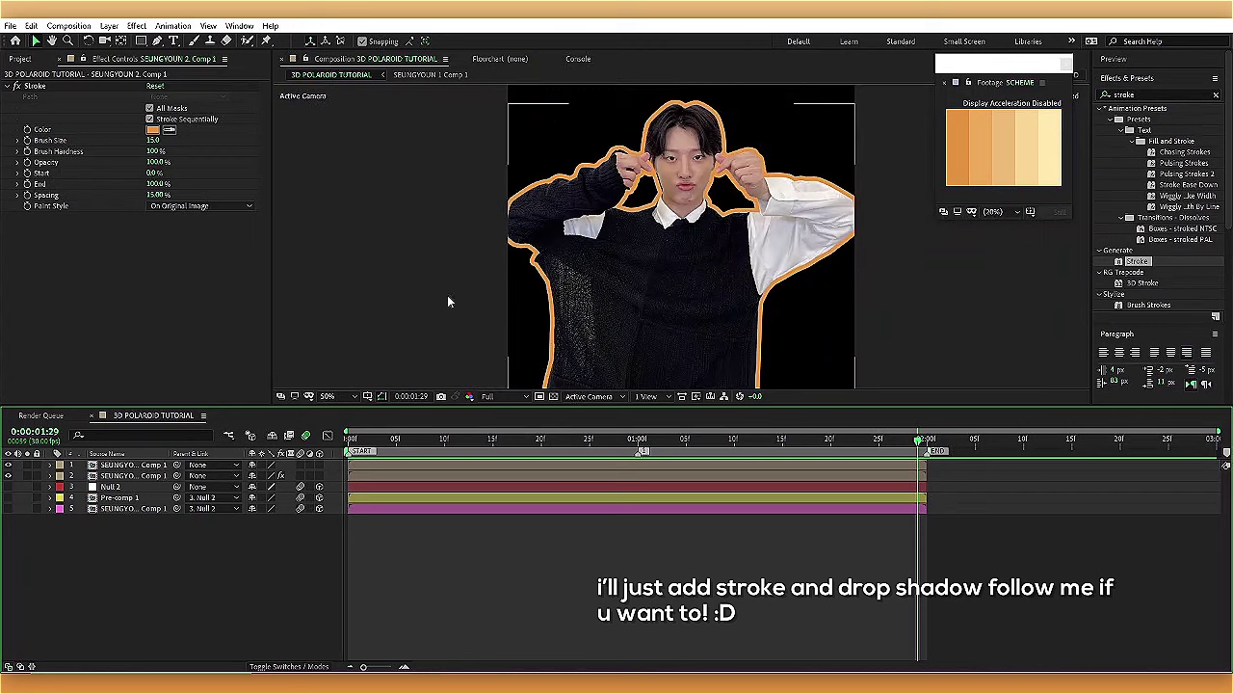
{"action": "left_click", "coordinate": [154, 141]}
{"action": "type", "text": "10"}
{"action": "left_click", "coordinate": [536, 554]}
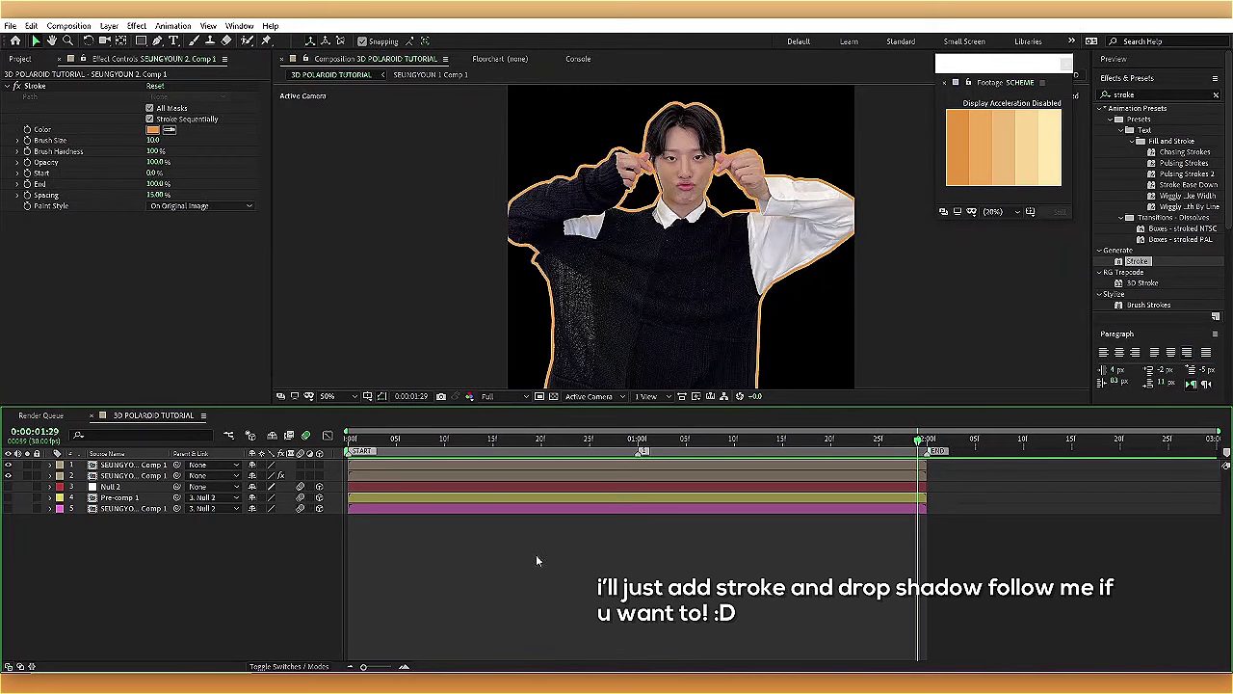
{"action": "left_click", "coordinate": [337, 475], "text": "shift"}
- Pre-compose the selected layers into Pre-comp 2 and zoom the view to 33.3%
{"action": "right_click", "coordinate": [337, 475]}
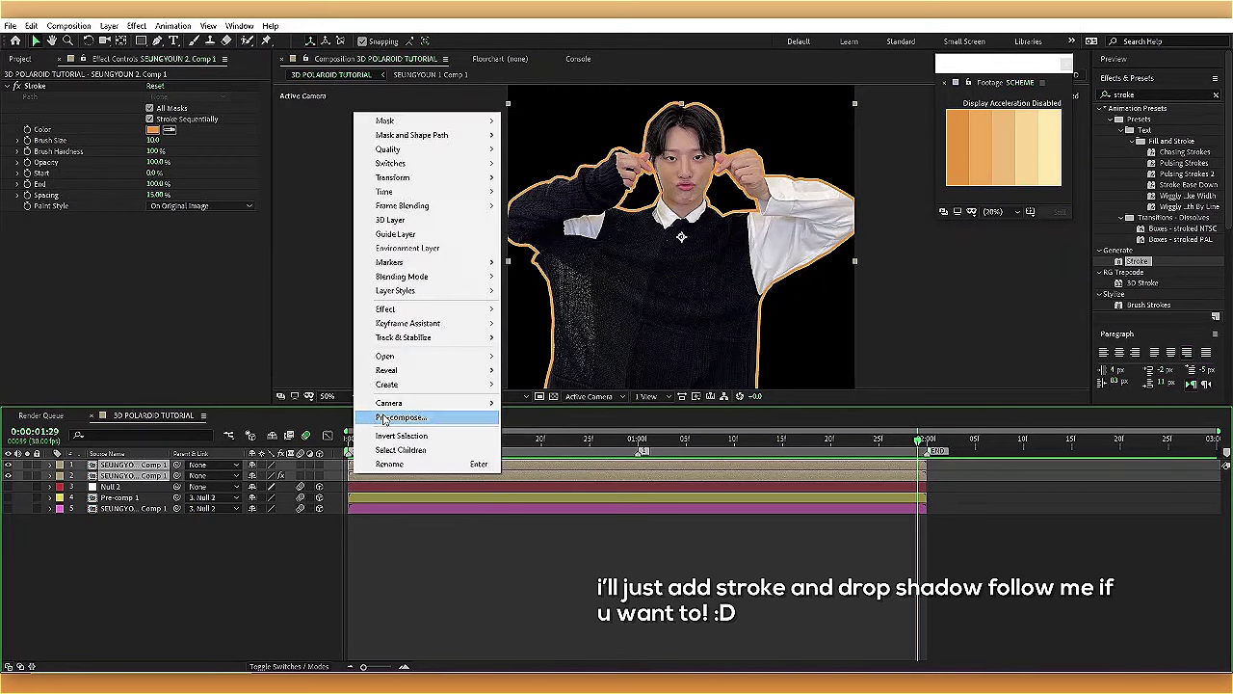
{"action": "left_click", "coordinate": [404, 430]}
{"action": "left_click", "coordinate": [194, 206]}
{"action": "left_click", "coordinate": [332, 396]}
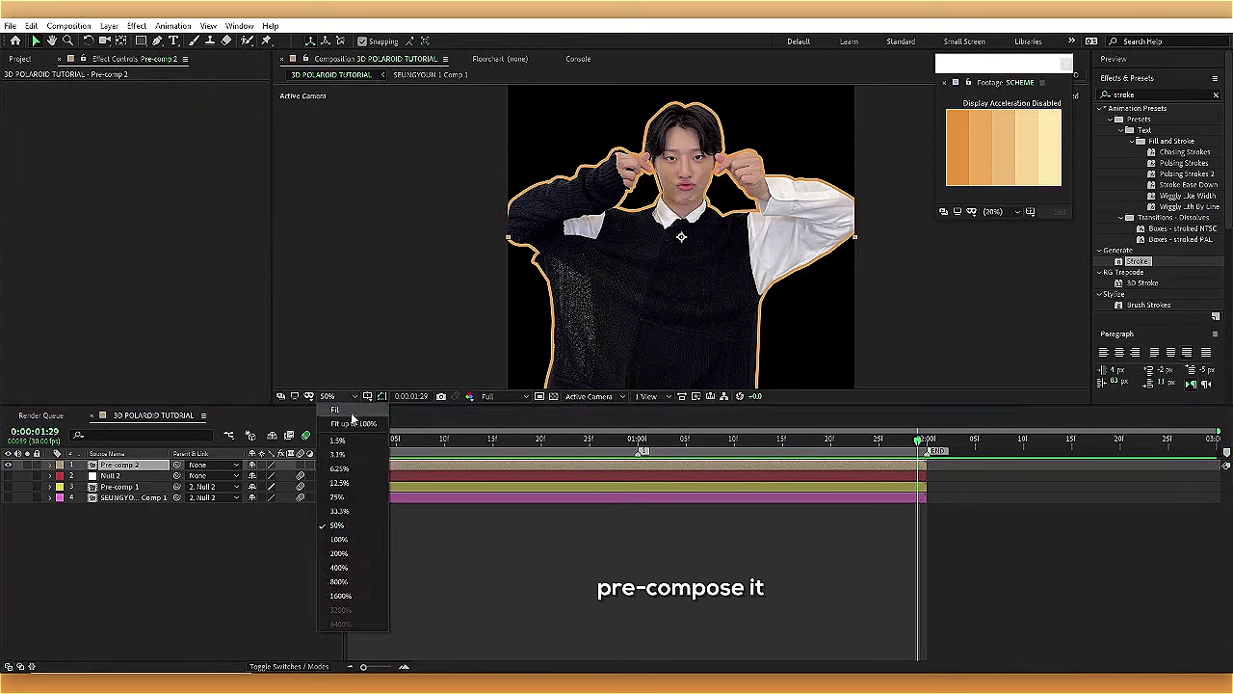
{"action": "left_click", "coordinate": [323, 472]}
- Enable motion blur and 3D on Pre-comp 2, scale it to 120%, preview at Quarter resolution
{"action": "left_click", "coordinate": [309, 464]}
{"action": "key", "text": "s"}
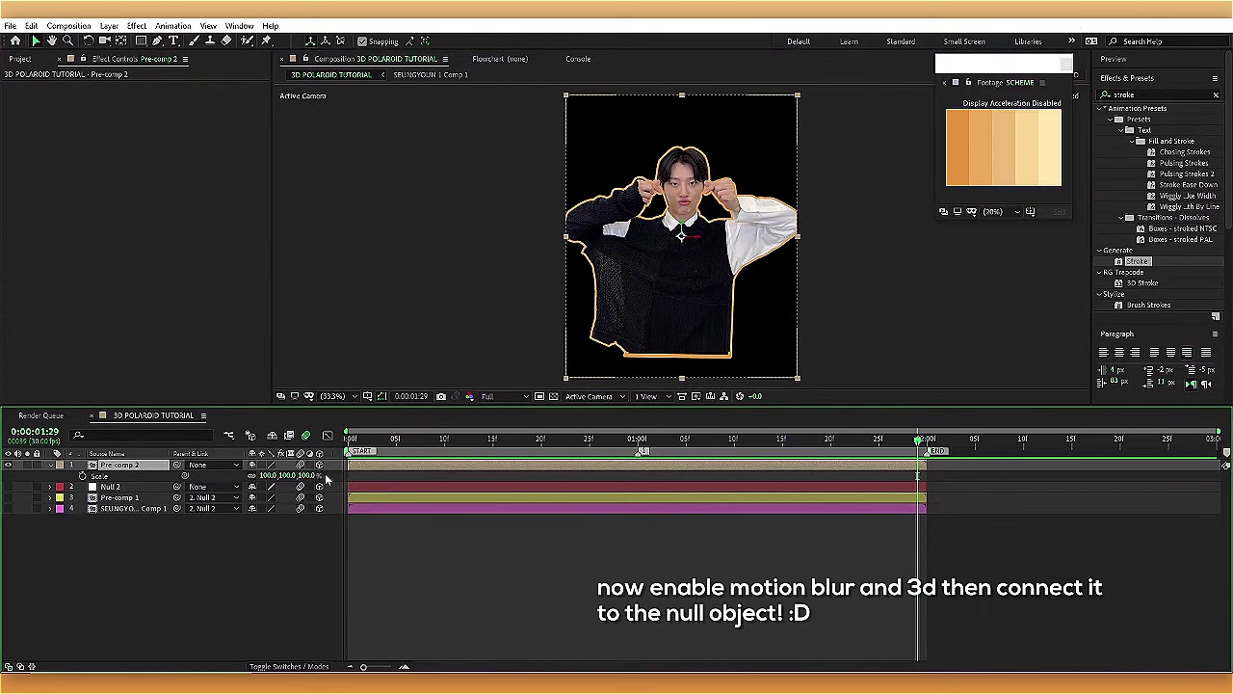
{"action": "left_click", "coordinate": [319, 465]}
{"action": "left_click_drag", "start_coordinate": [321, 476], "coordinate": [324, 478]}
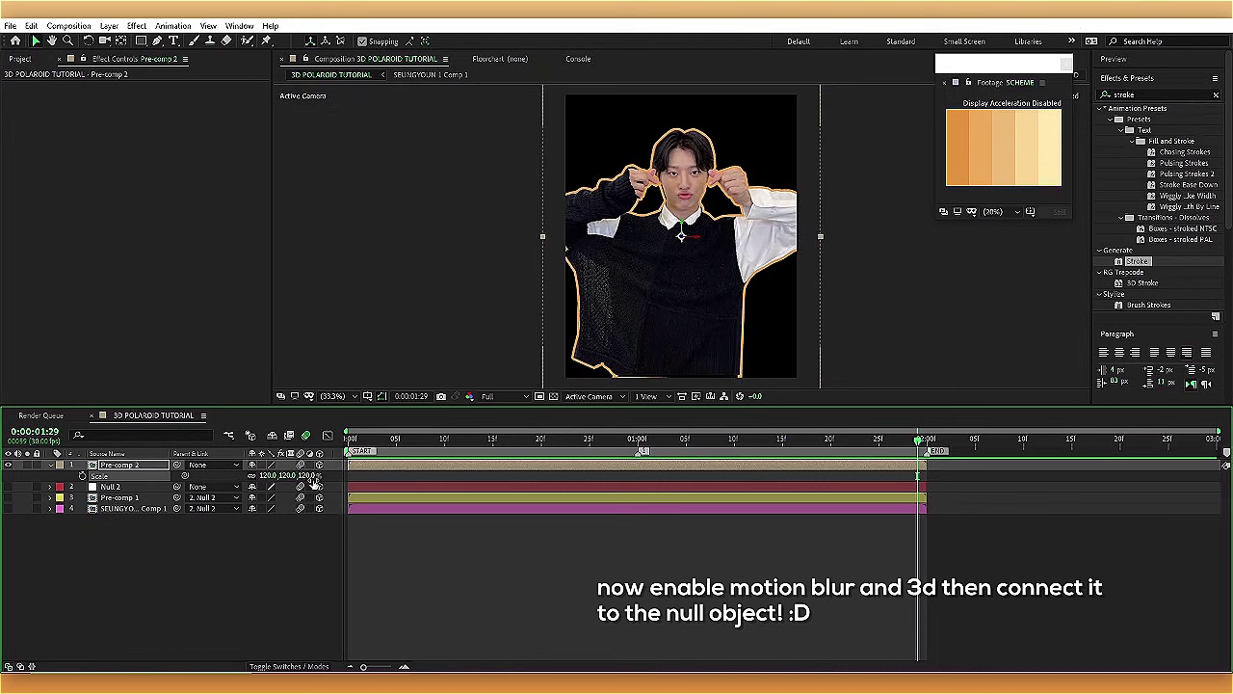
{"action": "left_click", "coordinate": [592, 396]}
{"action": "left_click", "coordinate": [524, 397]}
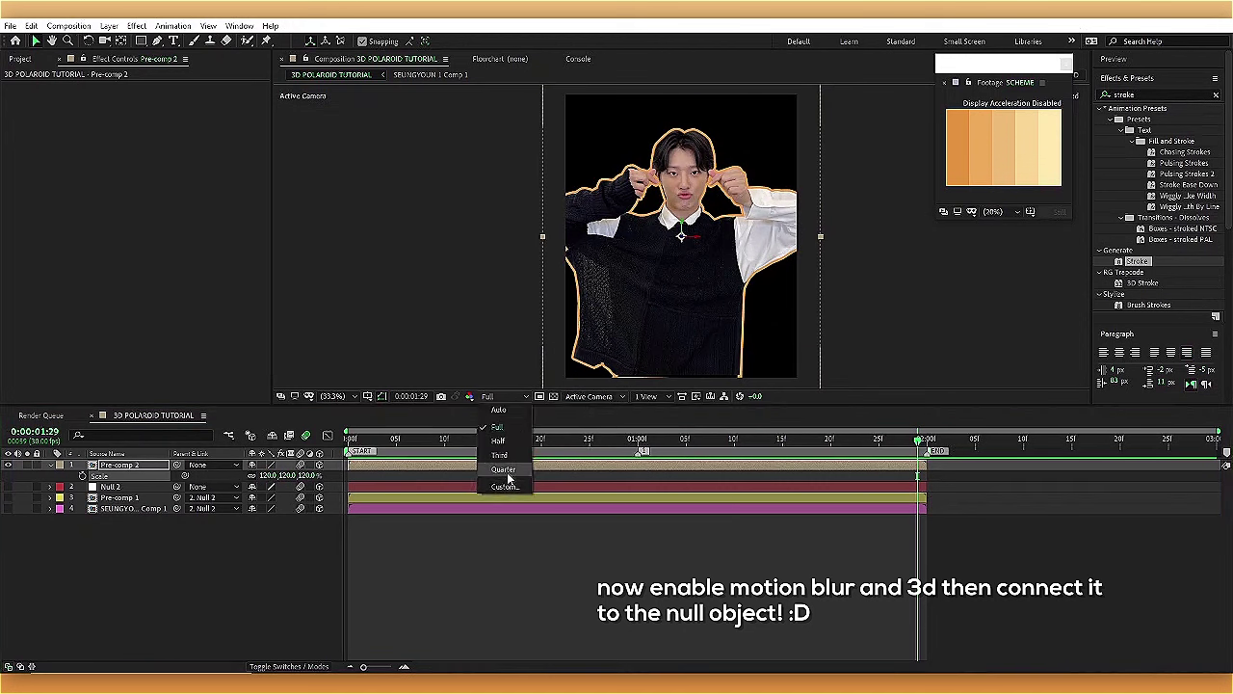
- Give Pre-comp 2 an orange label, unhide all layers and readjust its scale
{"action": "left_click", "coordinate": [506, 475]}
{"action": "left_click", "coordinate": [64, 469]}
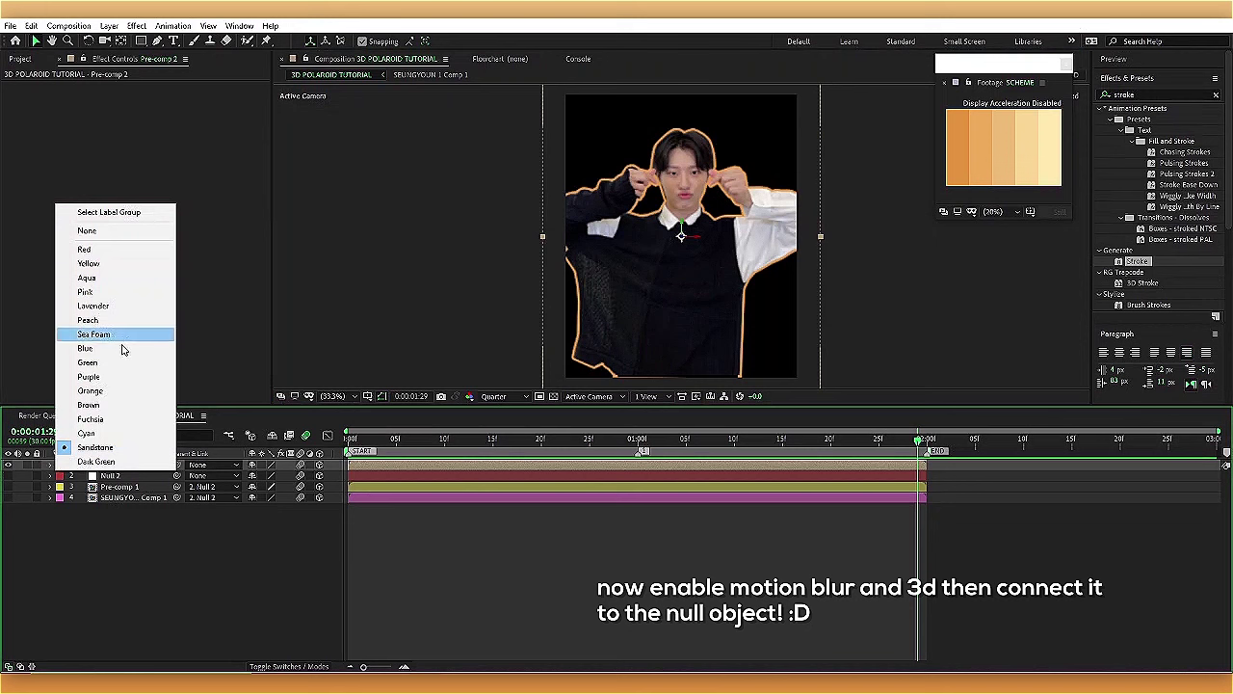
{"action": "left_click", "coordinate": [90, 390]}
{"action": "left_click", "coordinate": [10, 479]}
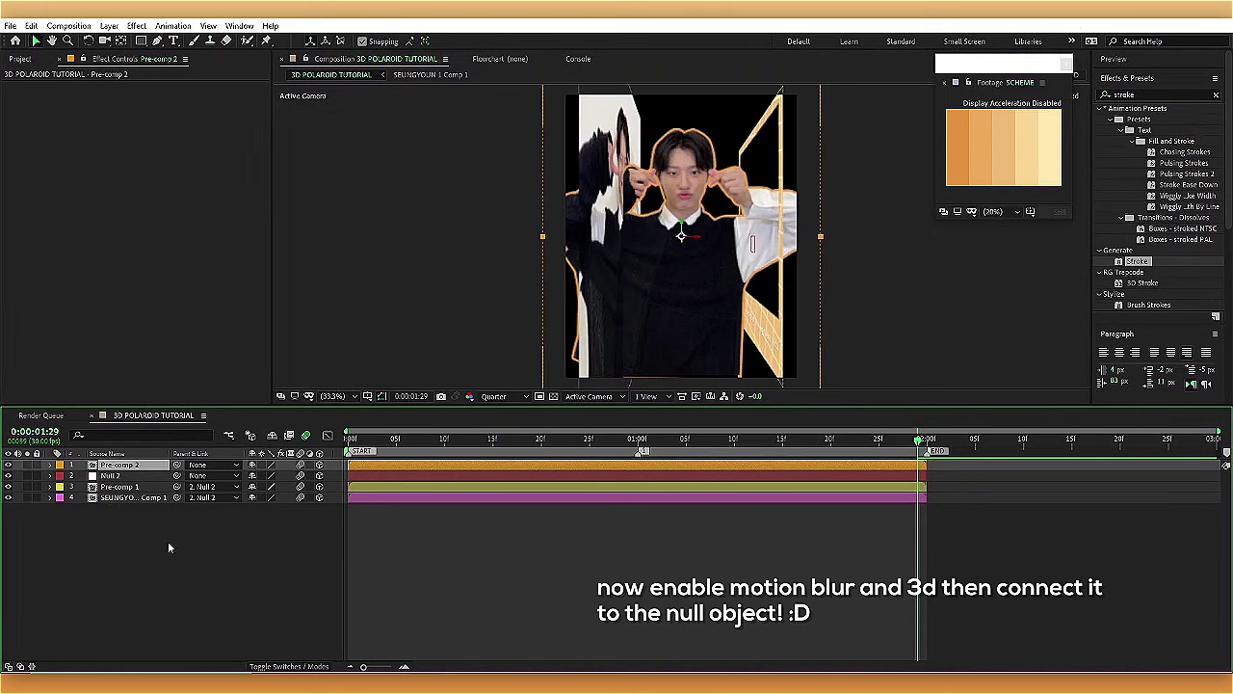
{"action": "key", "text": "s"}
{"action": "mouse_move", "coordinate": [294, 475]}
{"action": "left_mouse_down"}
{"action": "mouse_move", "coordinate": [274, 475]}
{"action": "mouse_move", "coordinate": [568, 494]}
{"action": "left_mouse_up"}
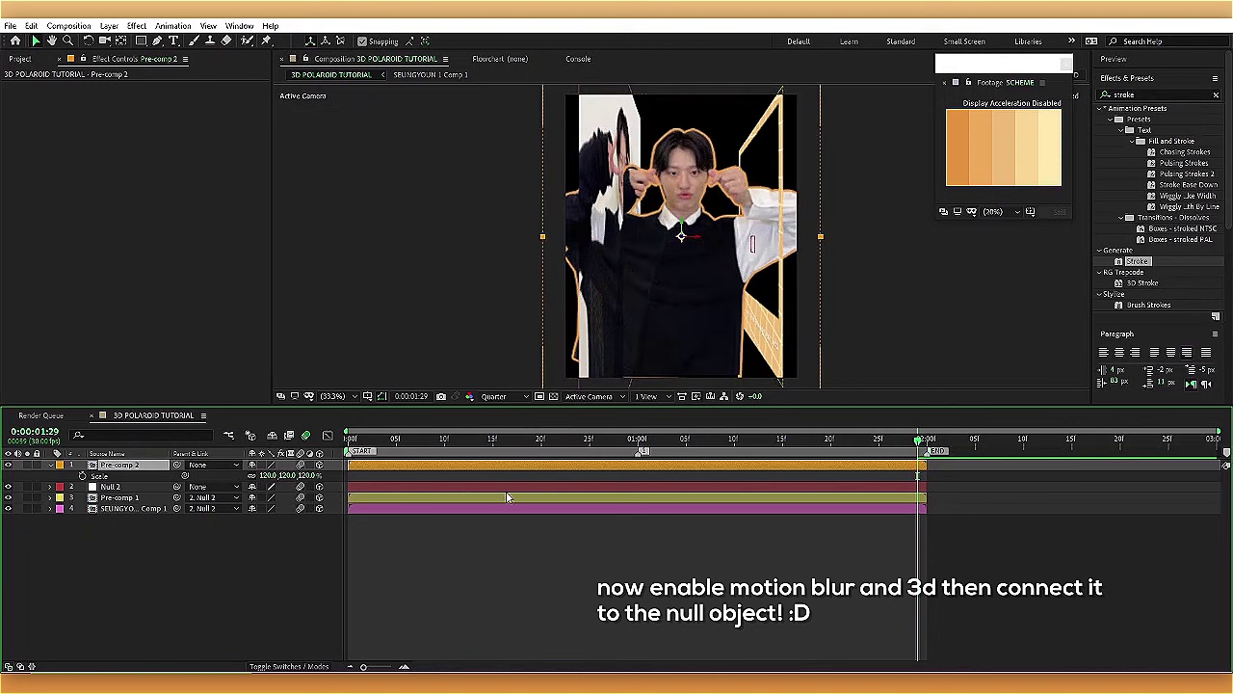
{"action": "left_click", "coordinate": [457, 508]}
- Push the photo layer back to a depth position of 1200
{"action": "key", "text": "p"}
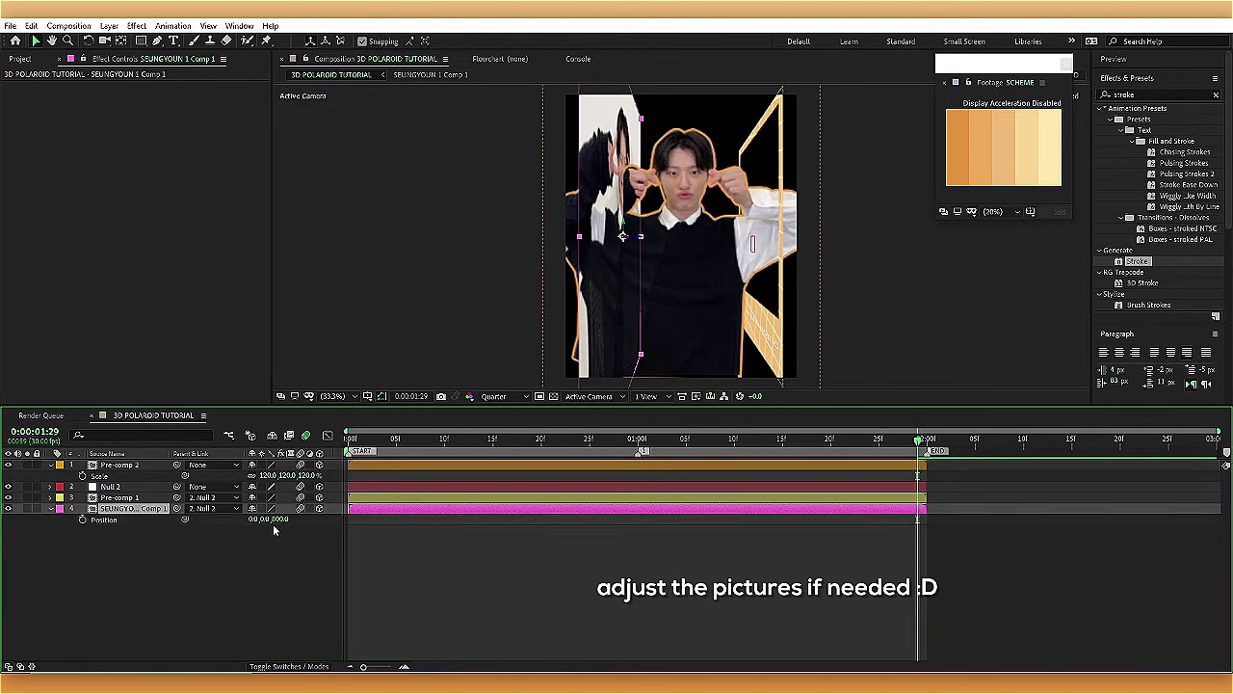
{"action": "left_click_drag", "start_coordinate": [281, 519], "coordinate": [549, 528]}
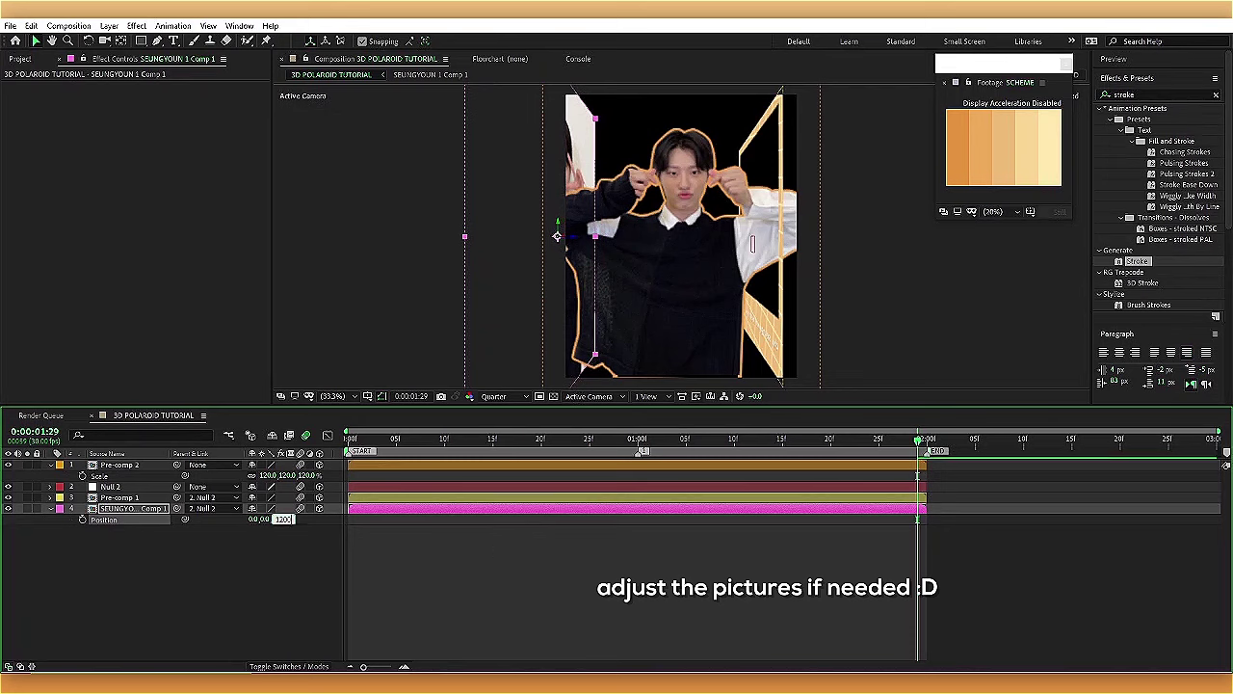
{"action": "key", "text": "Return"}
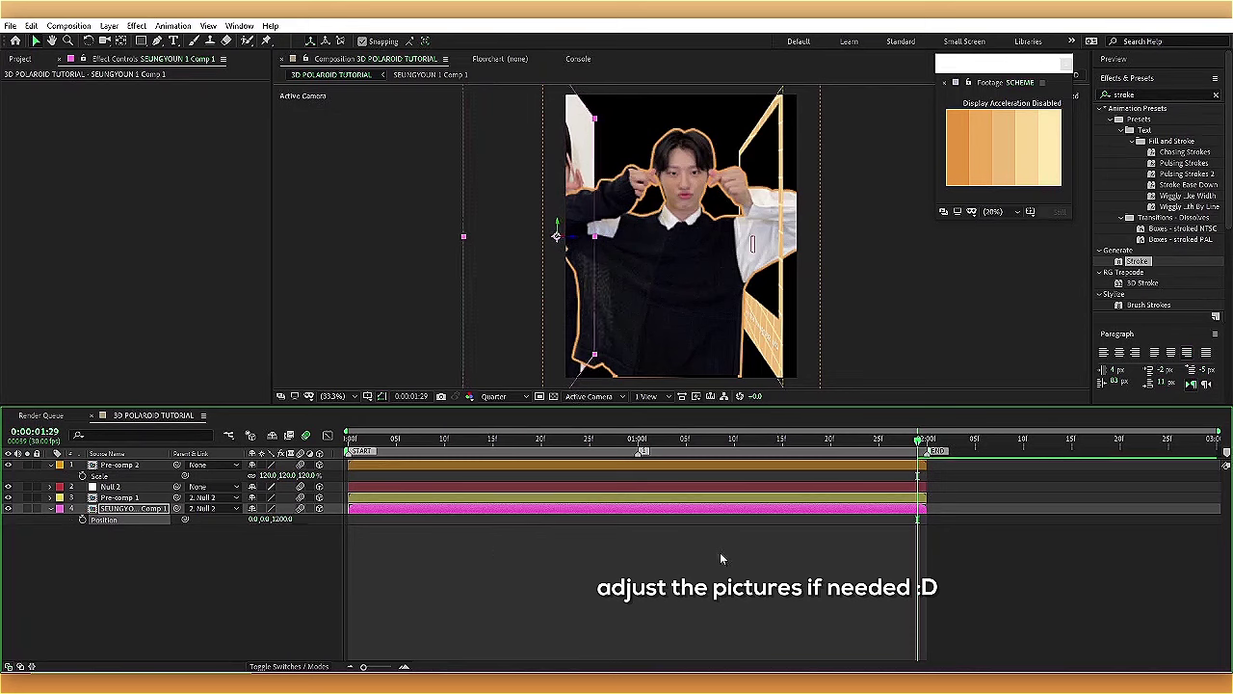
{"action": "left_click", "coordinate": [699, 550]}
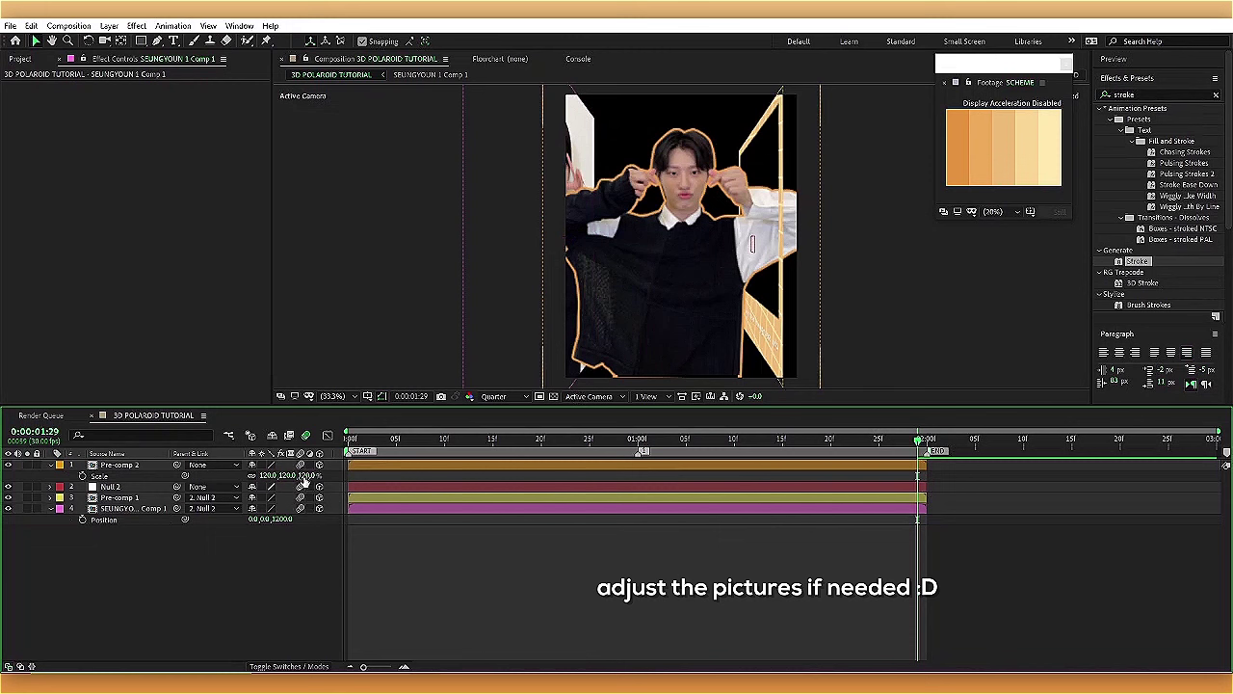
- Place Pre-comp 2 beneath Null 2 and preview the animation from the start
{"action": "left_click", "coordinate": [116, 476]}
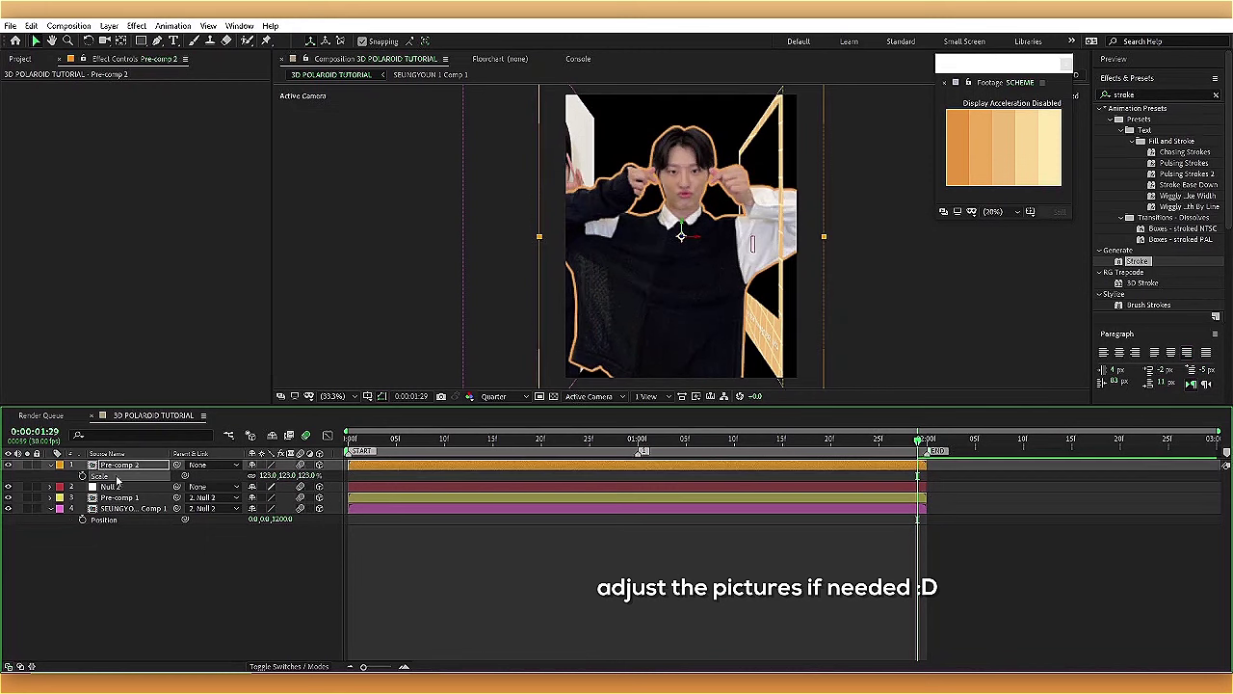
{"action": "left_click_drag", "start_coordinate": [117, 476], "coordinate": [274, 493]}
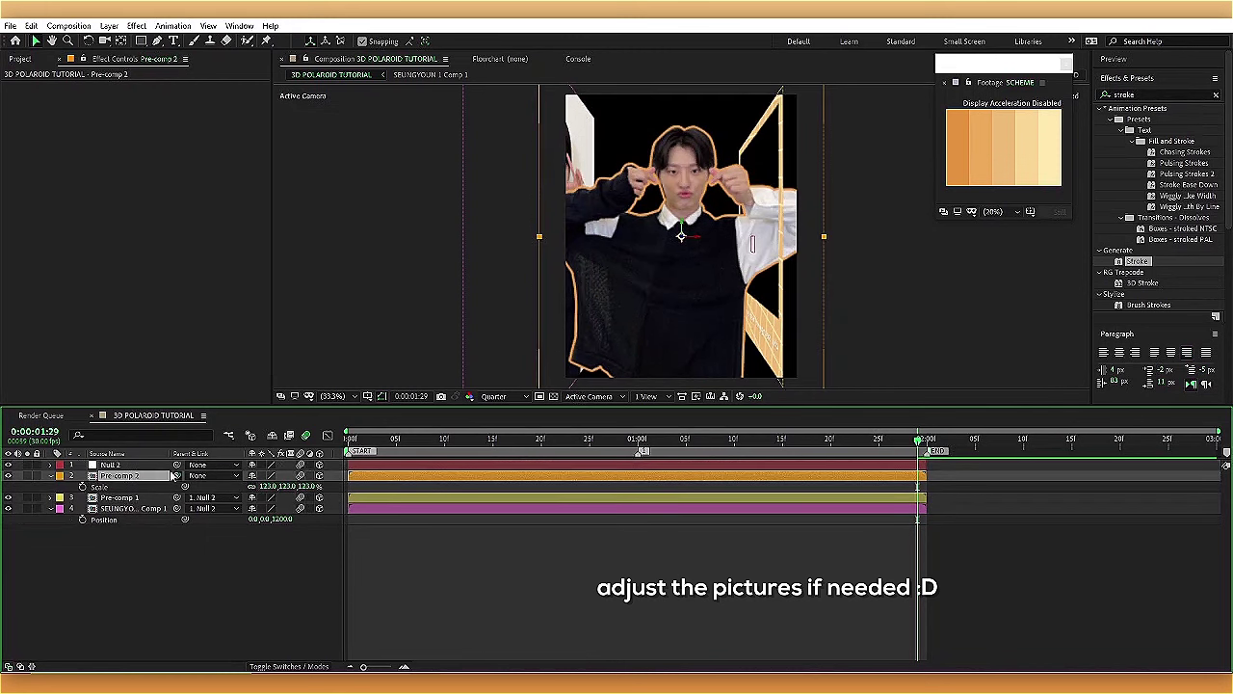
{"action": "key", "text": "Home"}
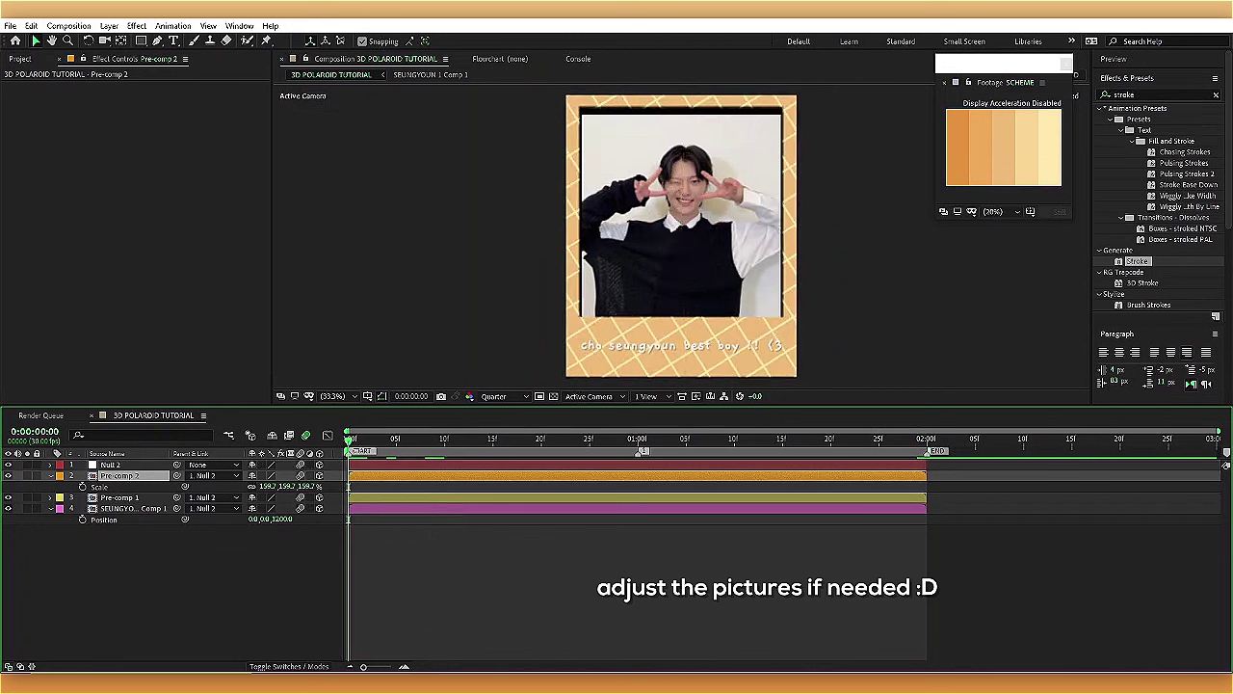
{"action": "key", "text": "space"}
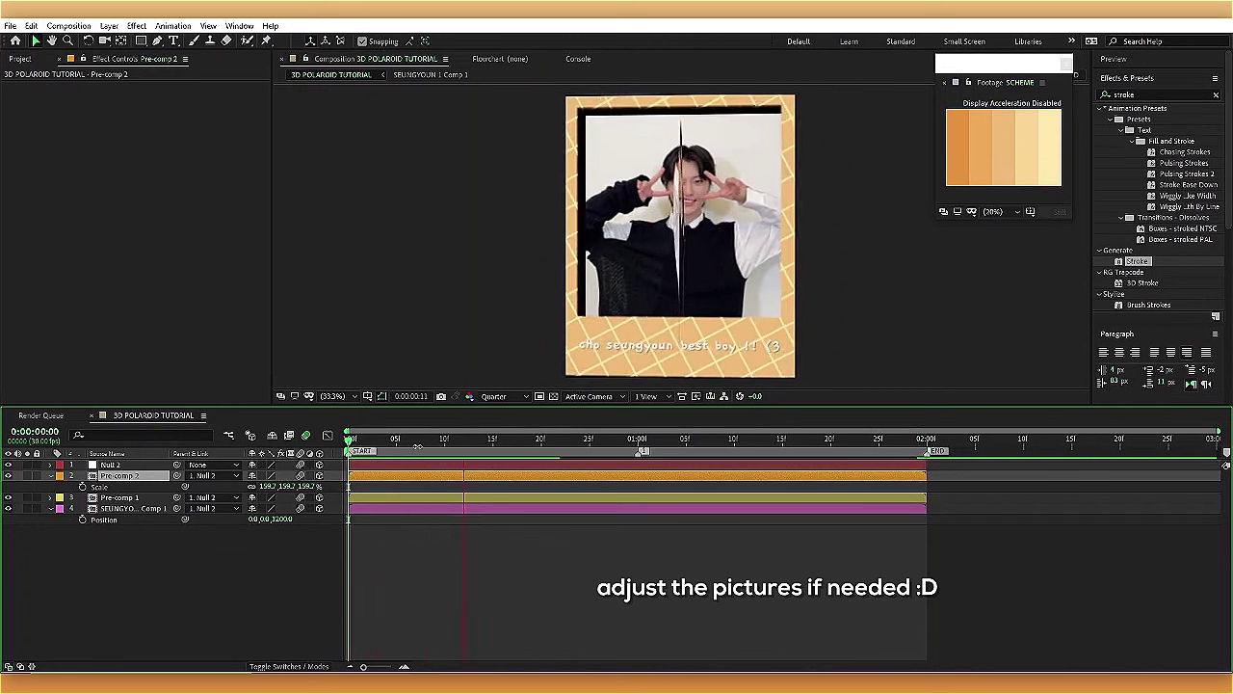
{"action": "key", "text": "space"}
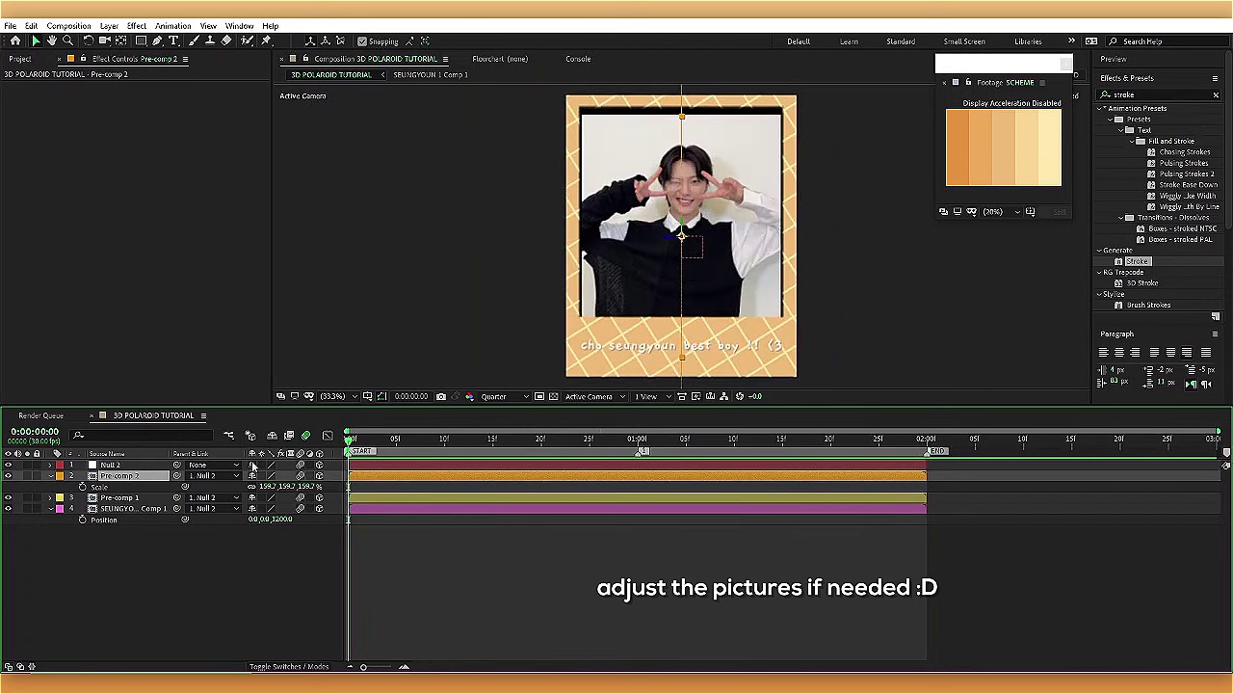
- Enlarge the SEUNGYOUN Comp 1 photo layer's scale and preview the result
{"action": "left_click", "coordinate": [376, 508]}
{"action": "key", "text": "s"}
{"action": "left_click_drag", "start_coordinate": [275, 519], "coordinate": [294, 518]}
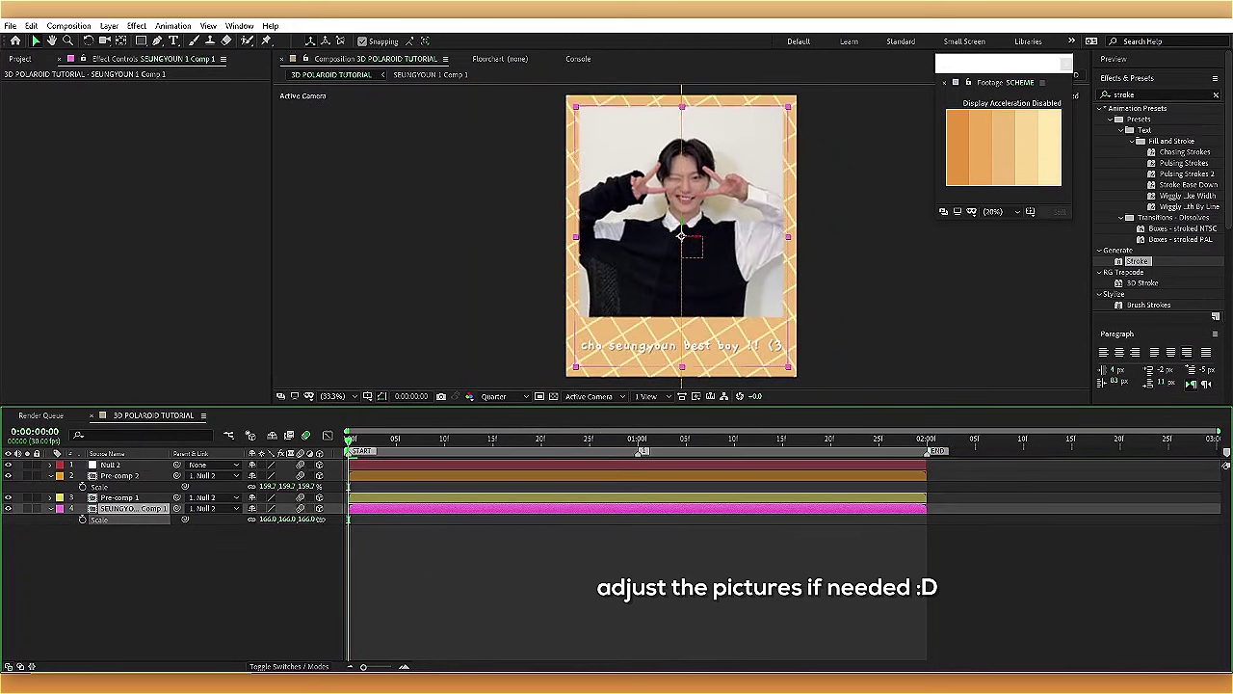
{"action": "key", "text": "space"}
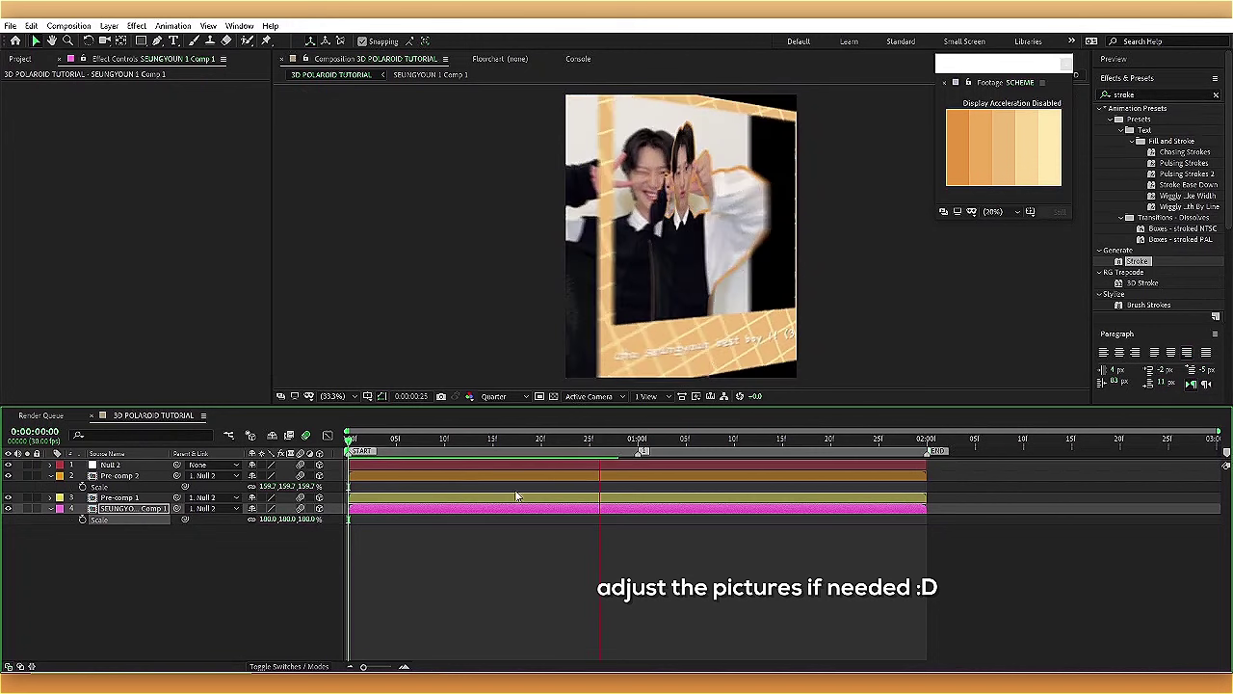
{"action": "left_click", "coordinate": [916, 443]}
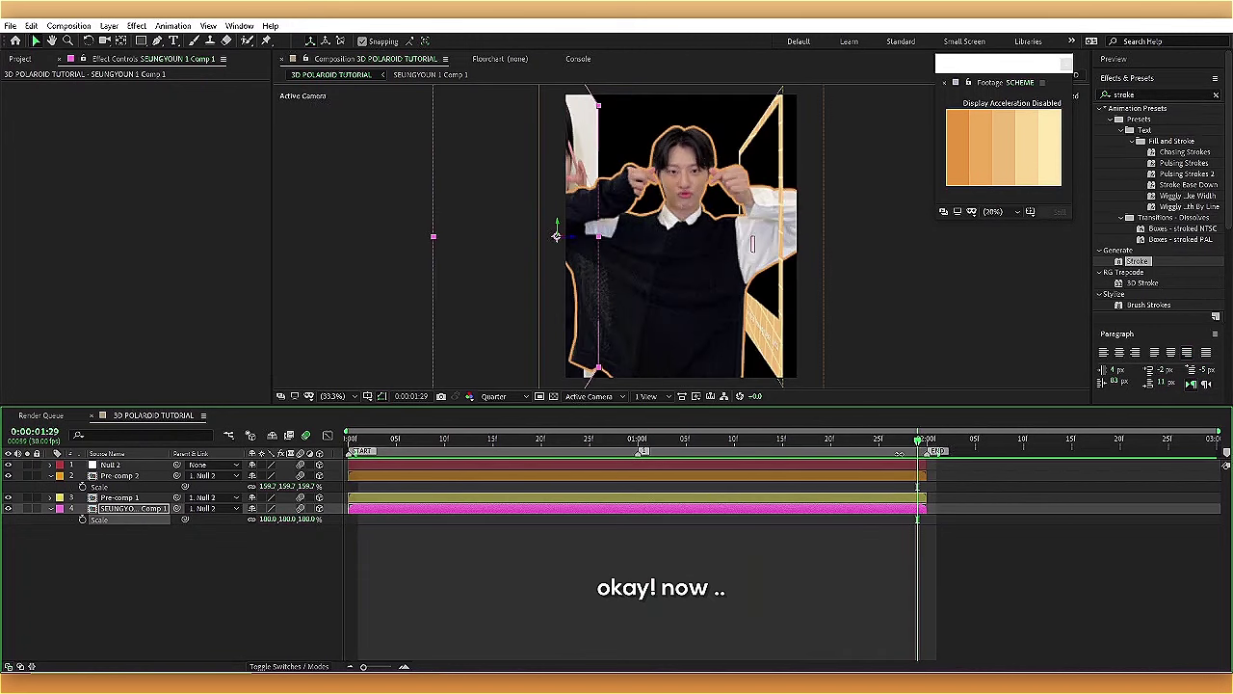
{"action": "left_click", "coordinate": [916, 472]}
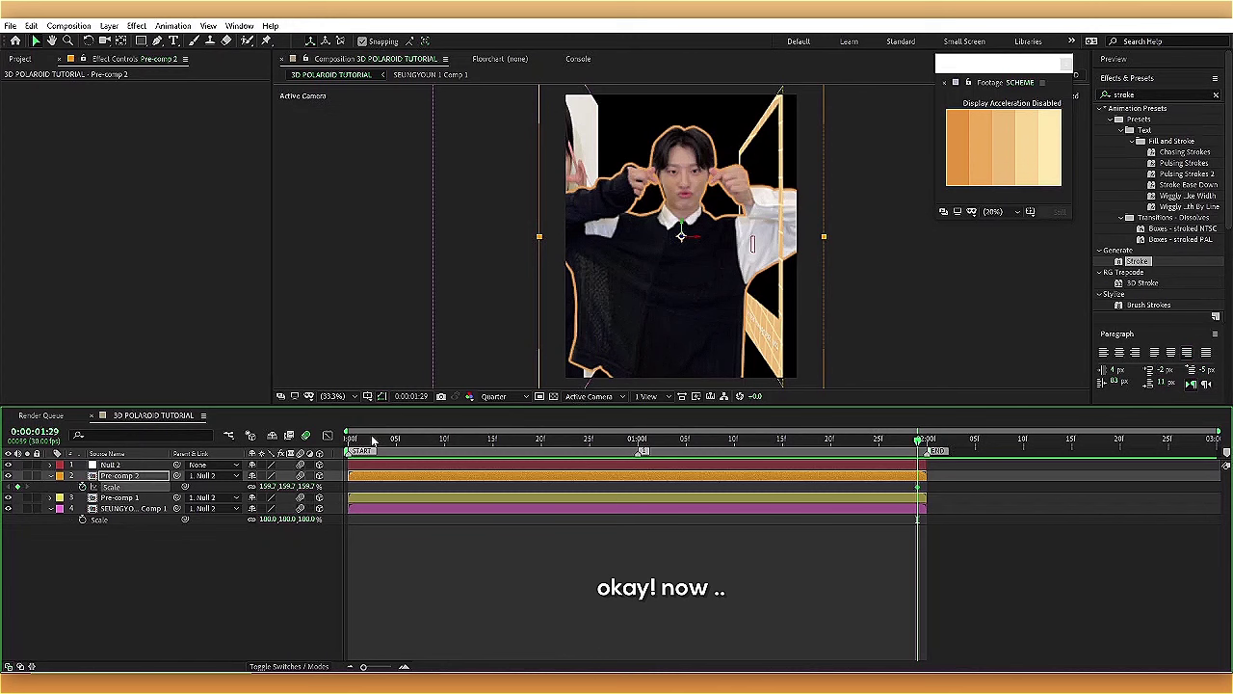
- Select both Pre-comp 2 scale keyframes (0 to 159.2) and view them in the speed graph
{"action": "key", "text": "Home"}
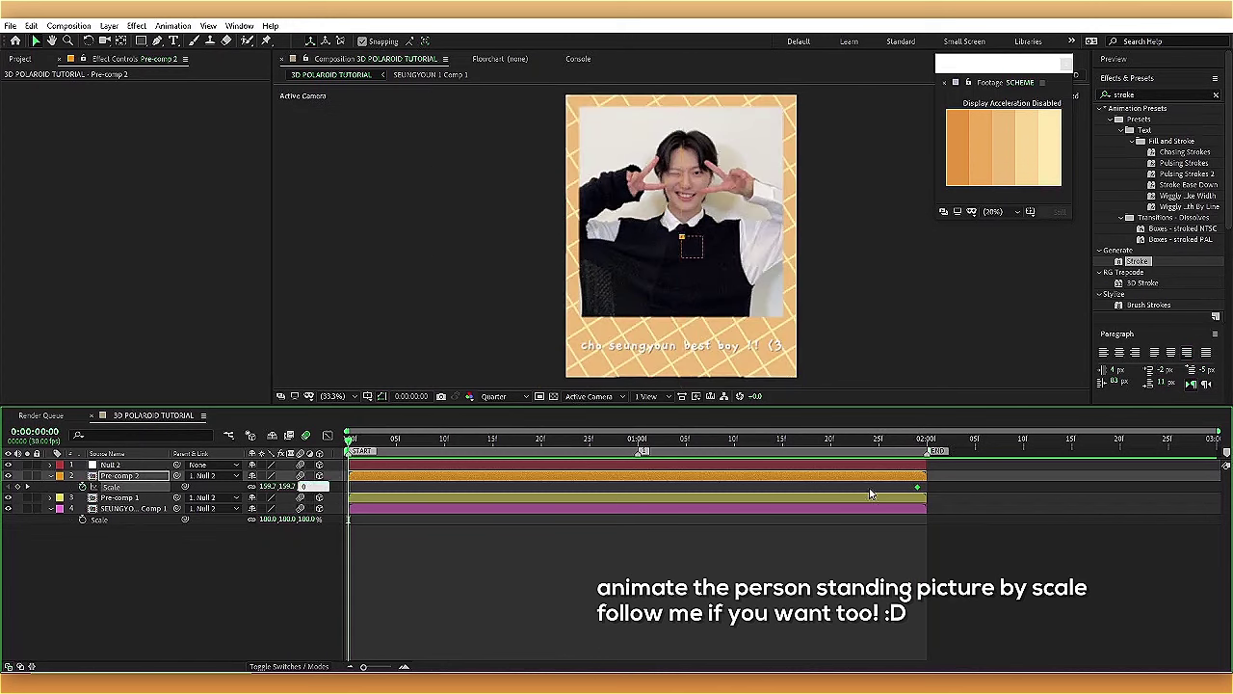
{"action": "left_click", "coordinate": [918, 443]}
{"action": "left_click_drag", "start_coordinate": [941, 482], "coordinate": [266, 548]}
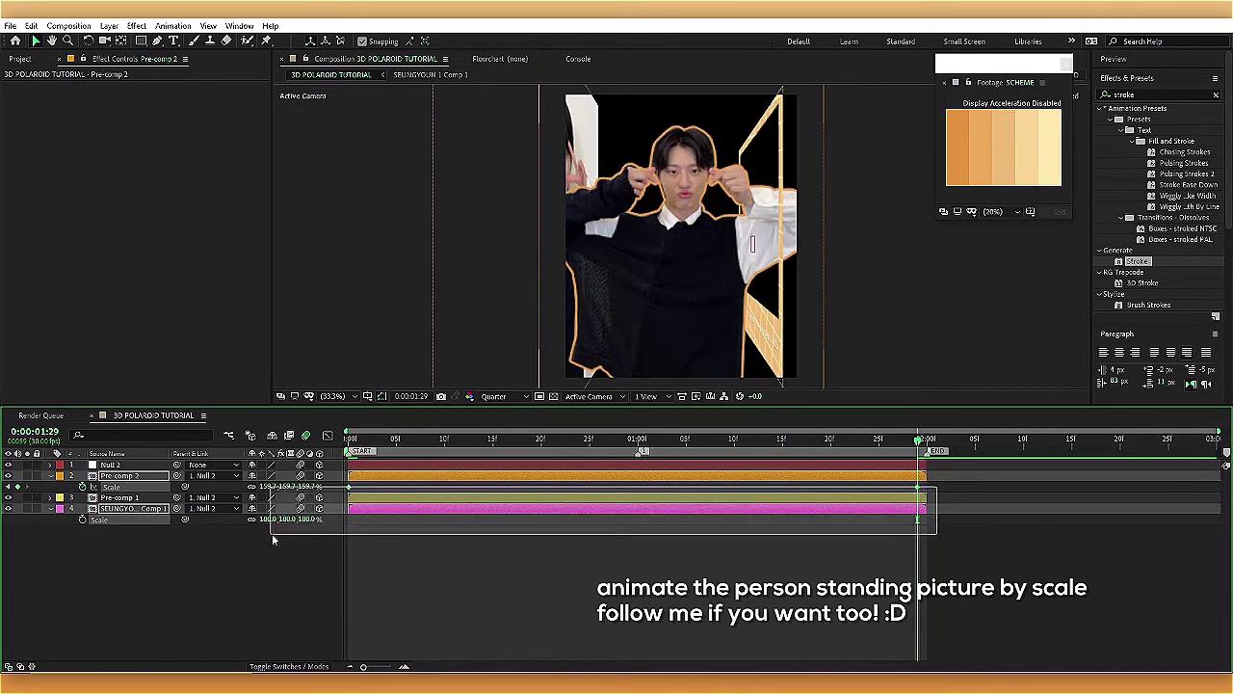
{"action": "left_click", "coordinate": [327, 435]}
{"action": "left_click", "coordinate": [652, 654]}
{"action": "left_click", "coordinate": [694, 526]}
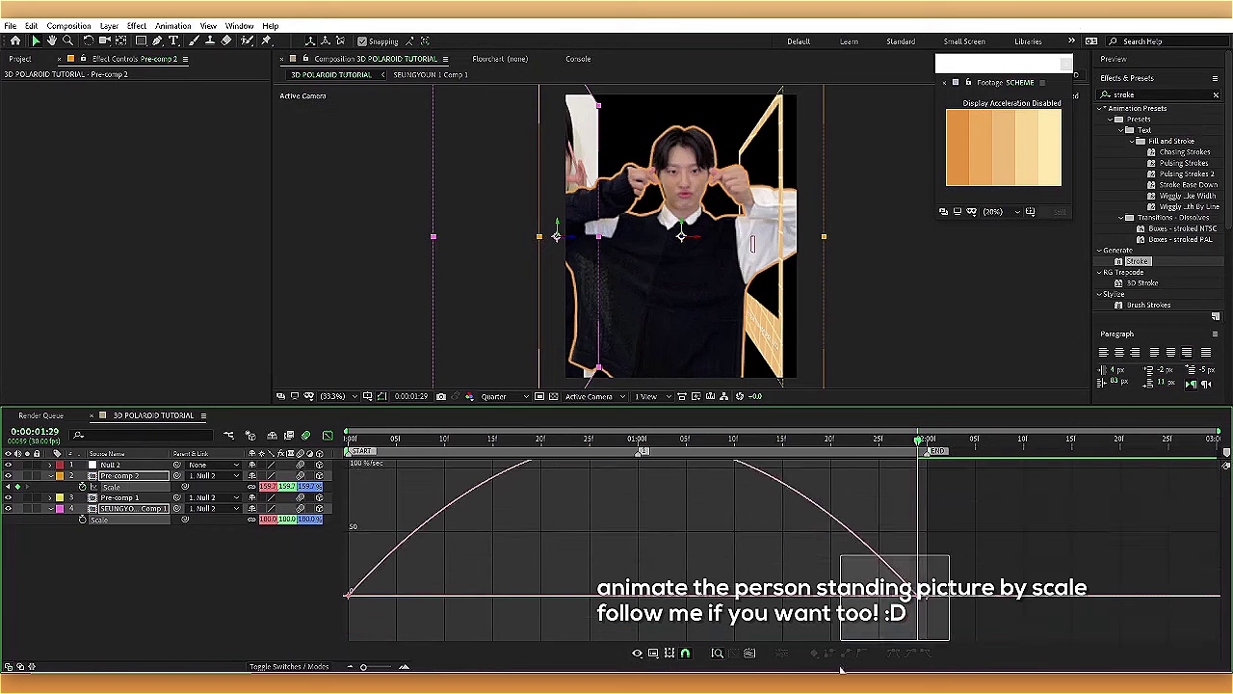
- Easy Ease both scale keyframes and pull their influence handles inward for a sharp pop
{"action": "left_click_drag", "start_coordinate": [841, 670], "coordinate": [827, 641]}
{"action": "key", "text": "F9"}
{"action": "left_click_drag", "start_coordinate": [444, 629], "coordinate": [621, 628]}
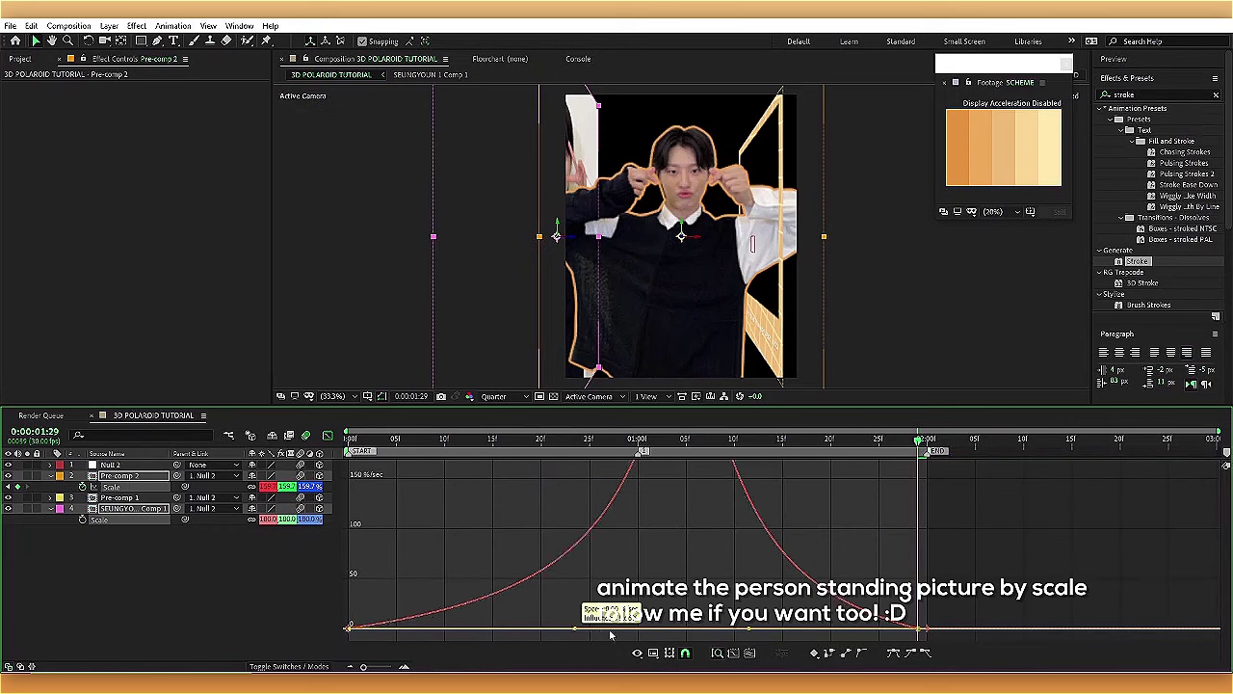
{"action": "left_click_drag", "start_coordinate": [749, 628], "coordinate": [631, 629]}
- Return to the value graph and preview the eased scale-in from the first frame
{"action": "left_click", "coordinate": [653, 653]}
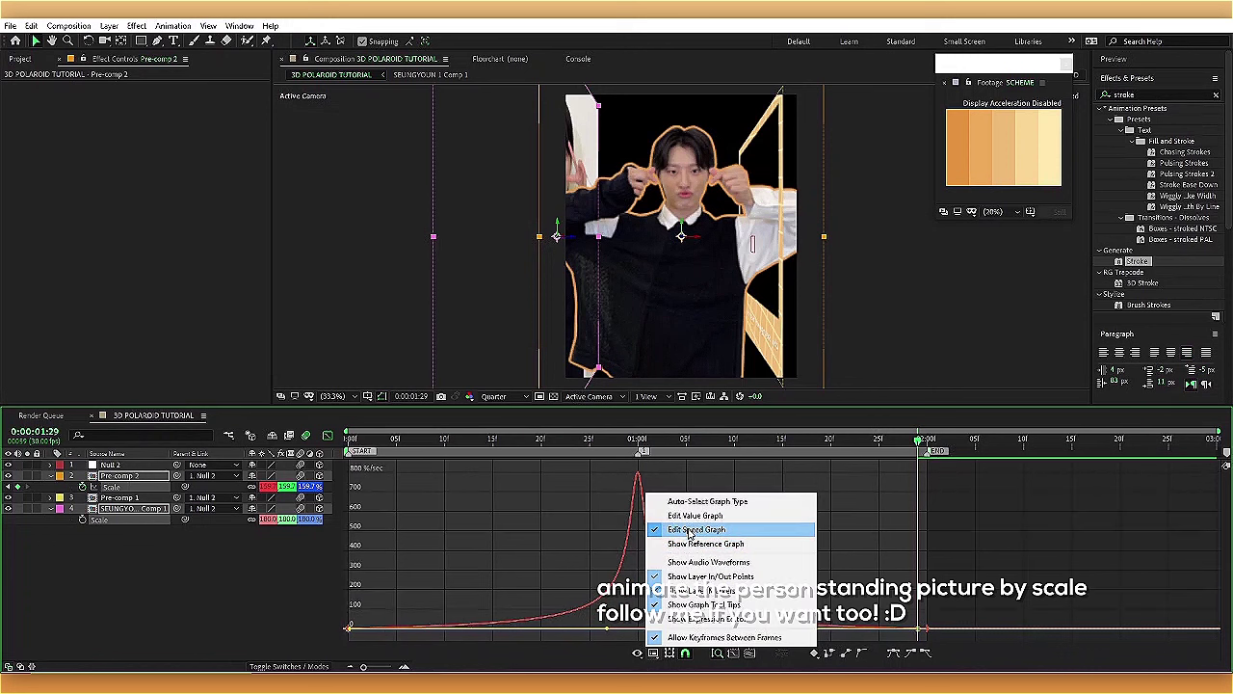
{"action": "left_click", "coordinate": [694, 515]}
{"action": "left_click", "coordinate": [416, 476]}
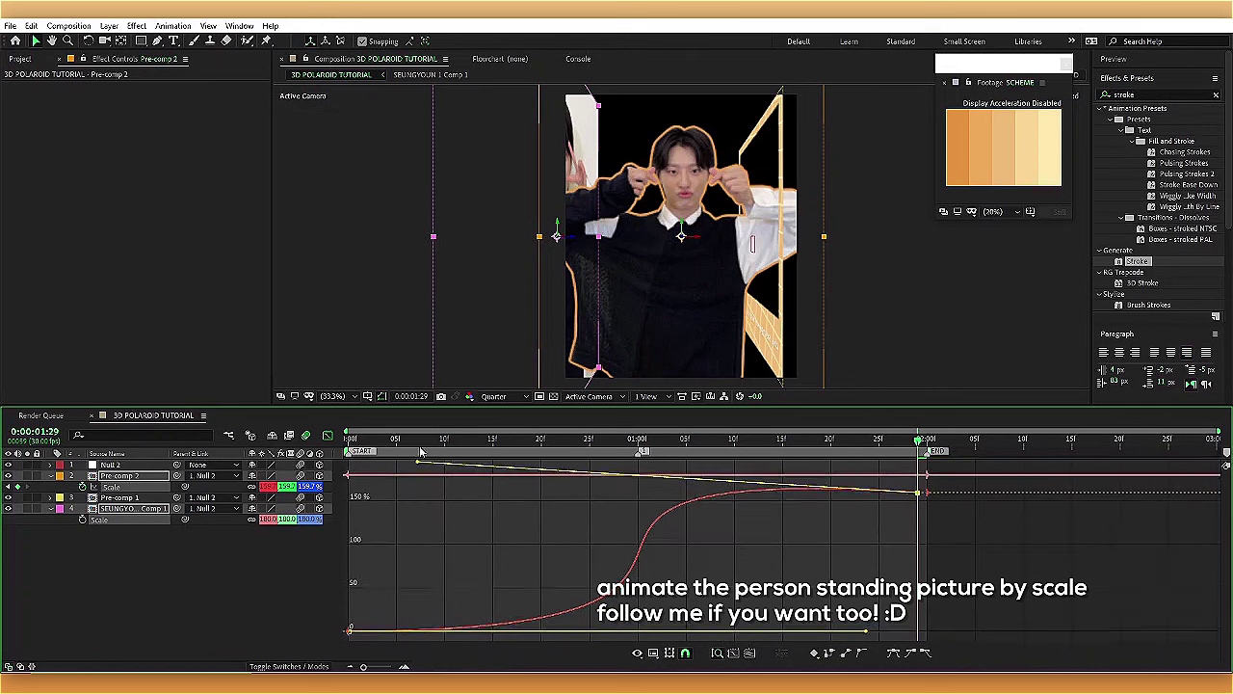
{"action": "key", "text": "Home"}
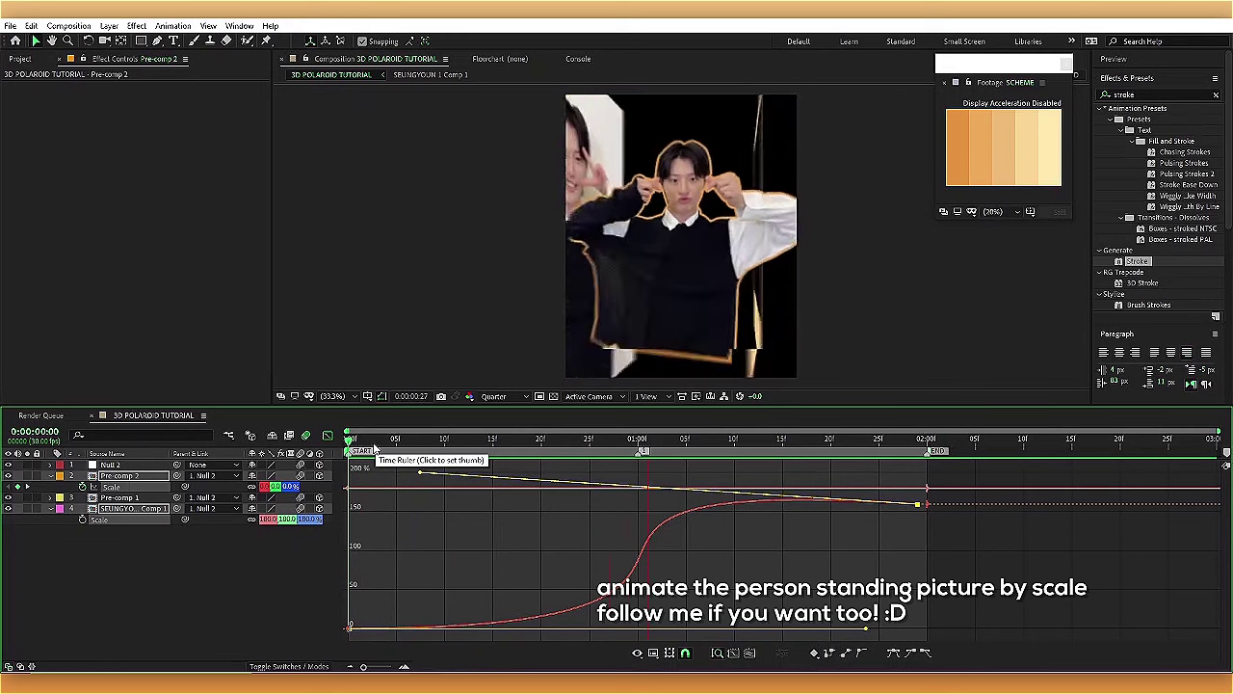
{"action": "left_click", "coordinate": [328, 434]}
- Turn on the transparency checkerboard and select the Pre-comp 2 person layer
{"action": "key", "text": "End"}
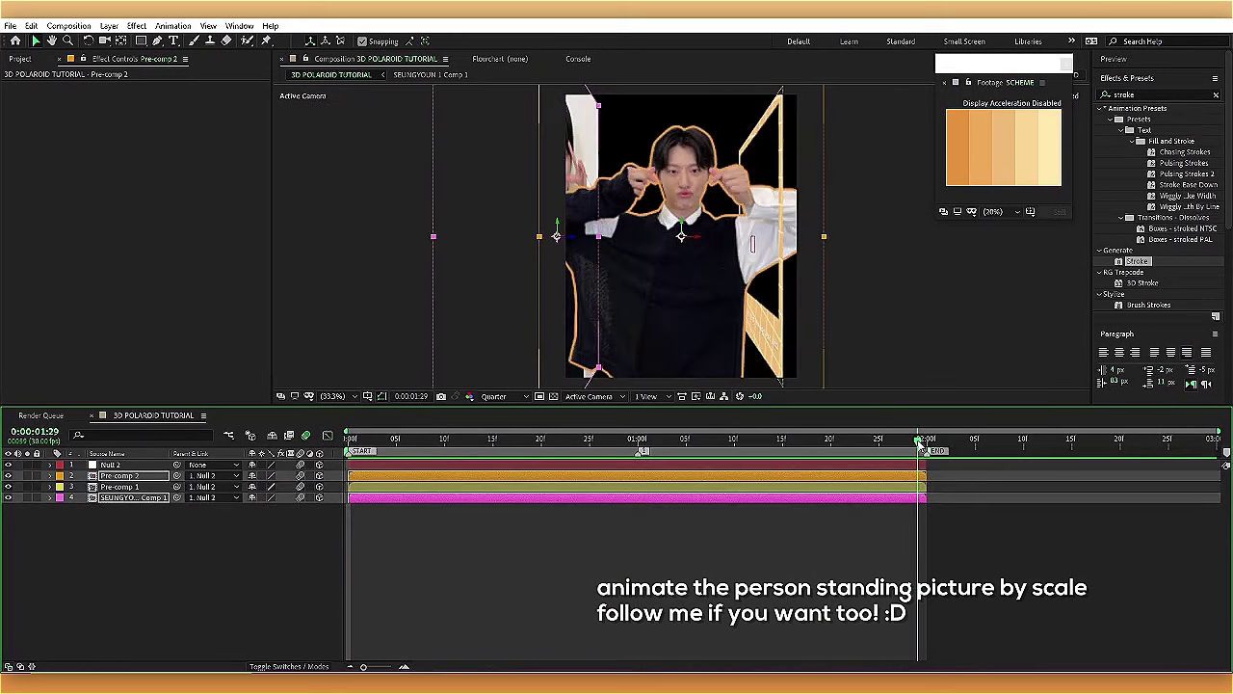
{"action": "left_click", "coordinate": [367, 499]}
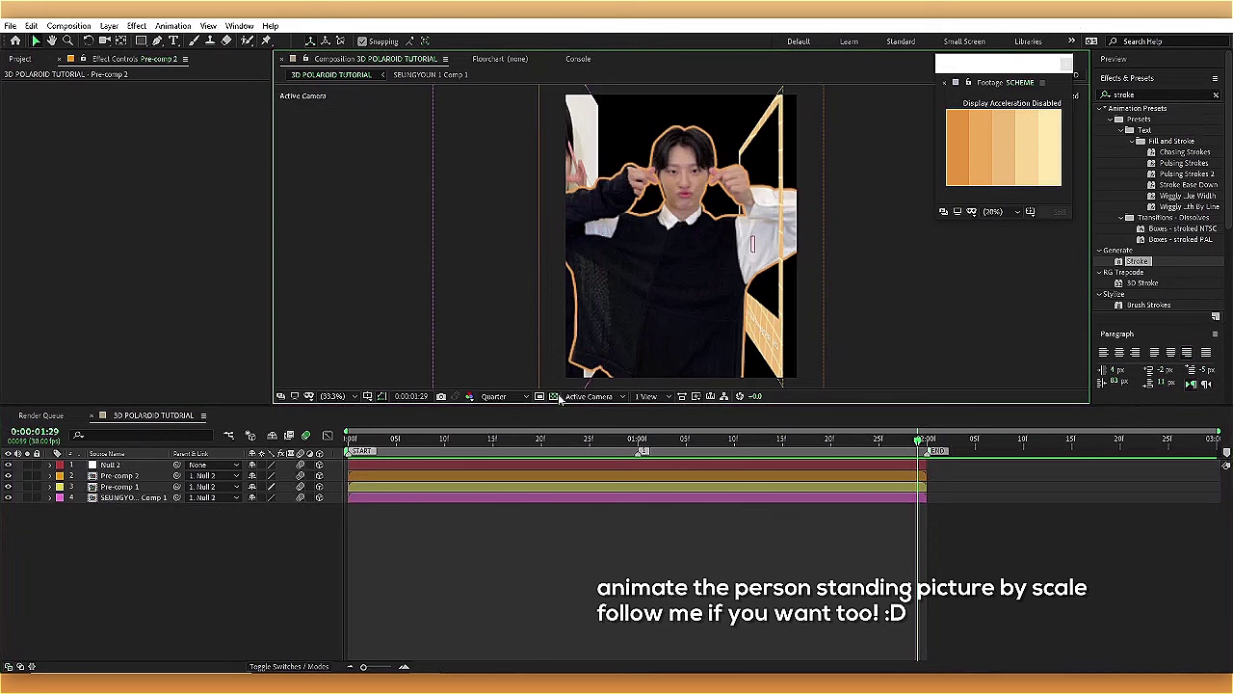
{"action": "left_click", "coordinate": [552, 396]}
{"action": "left_click", "coordinate": [556, 478]}
- Apply Drop Shadow to Pre-comp 2 and increase its distance, previewing at full resolution
{"action": "double_click", "coordinate": [1156, 94]}
{"action": "type", "text": "drop"}
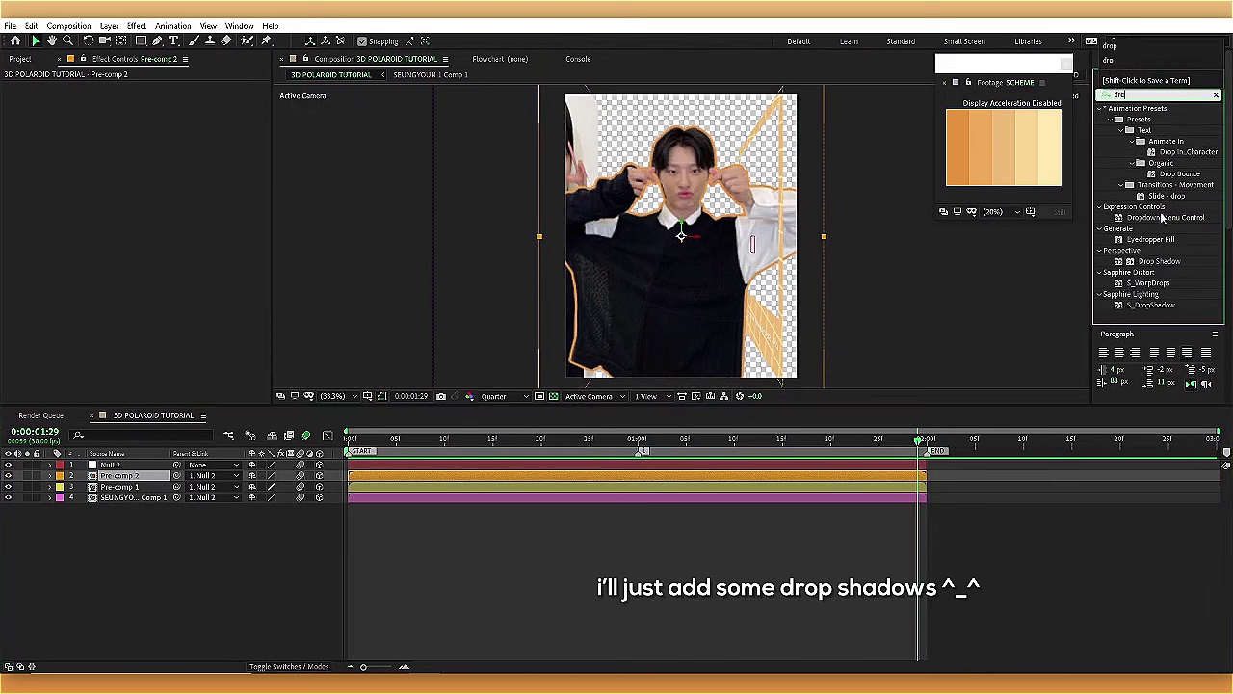
{"action": "double_click", "coordinate": [1160, 261]}
{"action": "left_click", "coordinate": [496, 396]}
{"action": "left_click", "coordinate": [495, 425]}
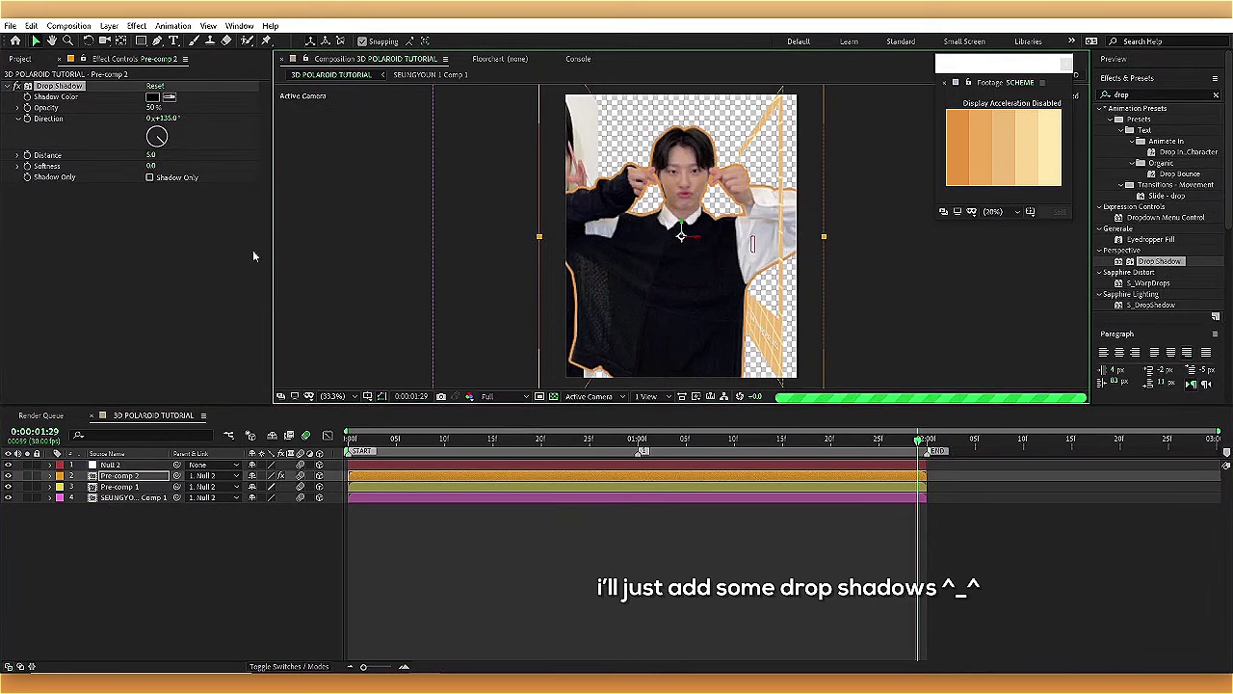
{"action": "left_click_drag", "start_coordinate": [152, 156], "coordinate": [163, 156]}
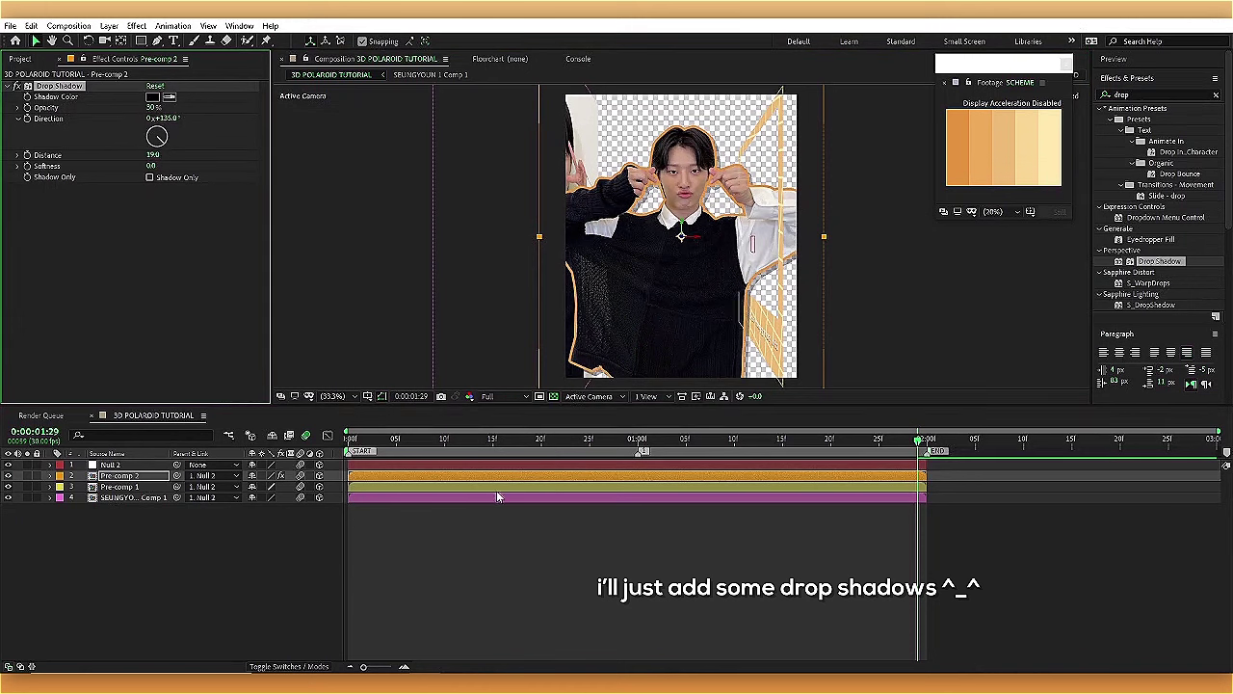
- Add the same Drop Shadow to Pre-comp 1 and the photo comp layer
{"action": "left_click", "coordinate": [387, 488]}
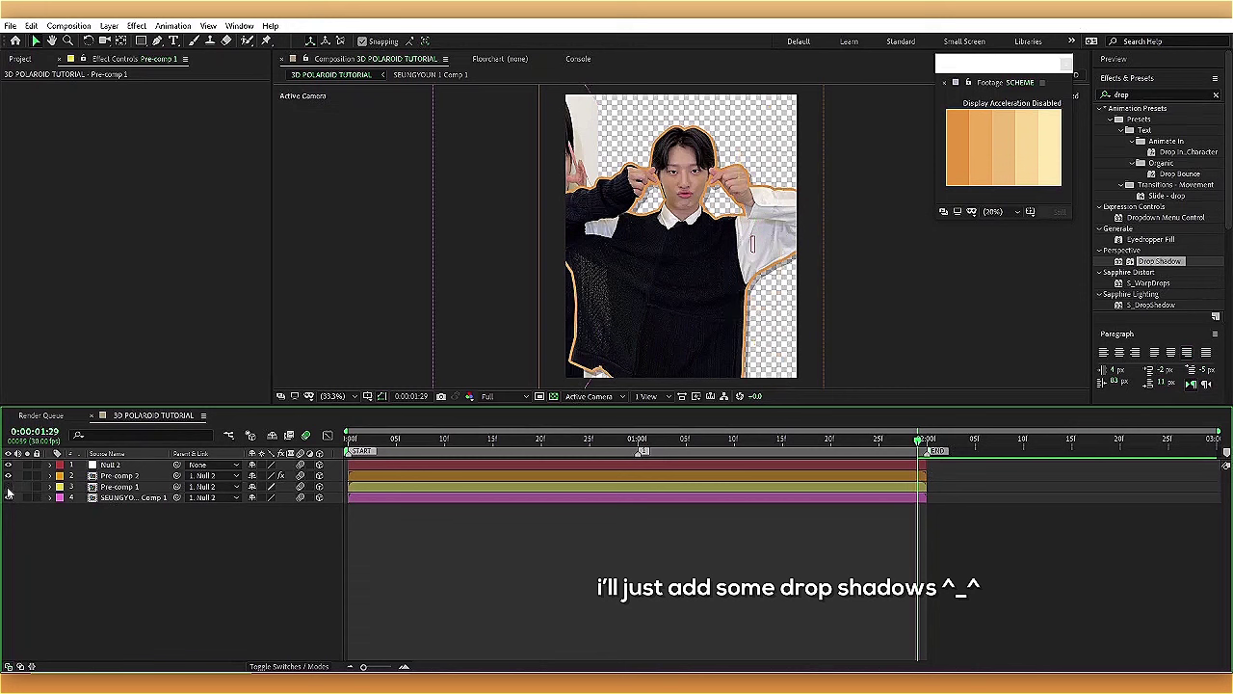
{"action": "left_click", "coordinate": [139, 489]}
{"action": "left_click_drag", "start_coordinate": [1159, 261], "coordinate": [231, 212]}
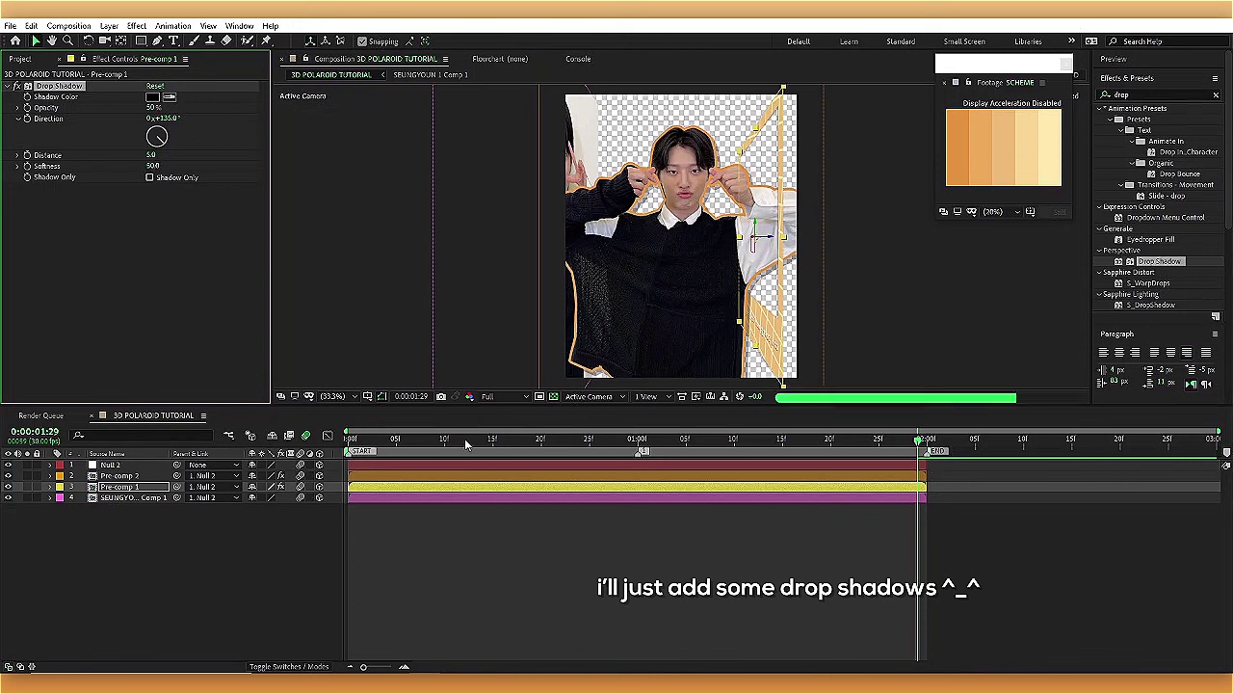
{"action": "left_click", "coordinate": [411, 496]}
{"action": "key", "text": "ctrl+v"}
- Preview at quarter resolution, then select all four layers and start pre-composing them
{"action": "left_click", "coordinate": [487, 396]}
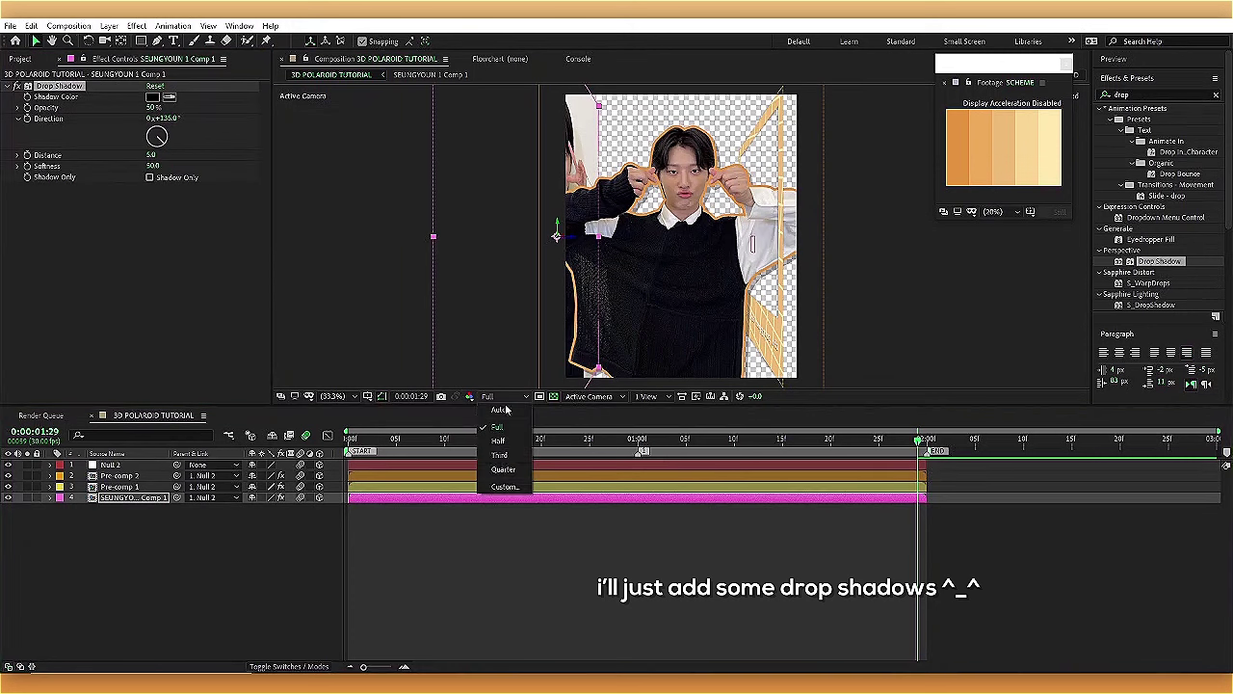
{"action": "left_click", "coordinate": [494, 472]}
{"action": "key", "text": "Home"}
{"action": "key", "text": "space"}
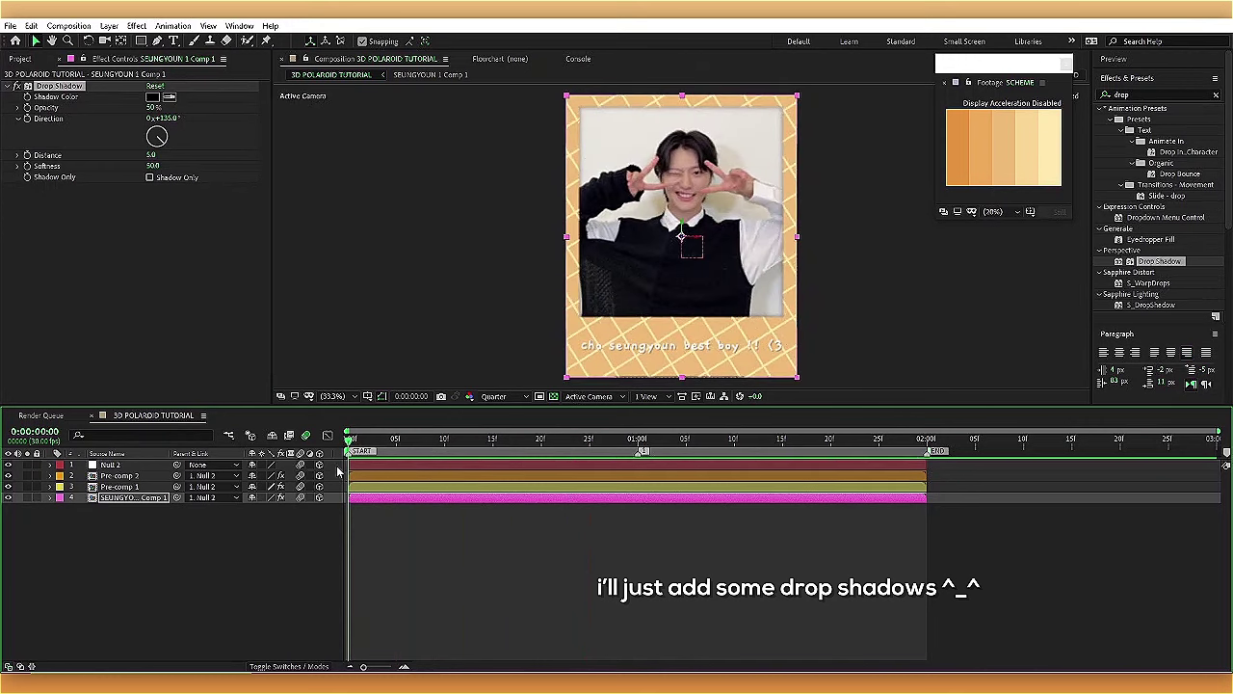
{"action": "key", "text": "ctrl+a"}
{"action": "key", "text": "ctrl+shift+c"}
- Confirm nesting all four layers into Pre-comp 3 and hide the transparency checkerboard
{"action": "left_click", "coordinate": [172, 205]}
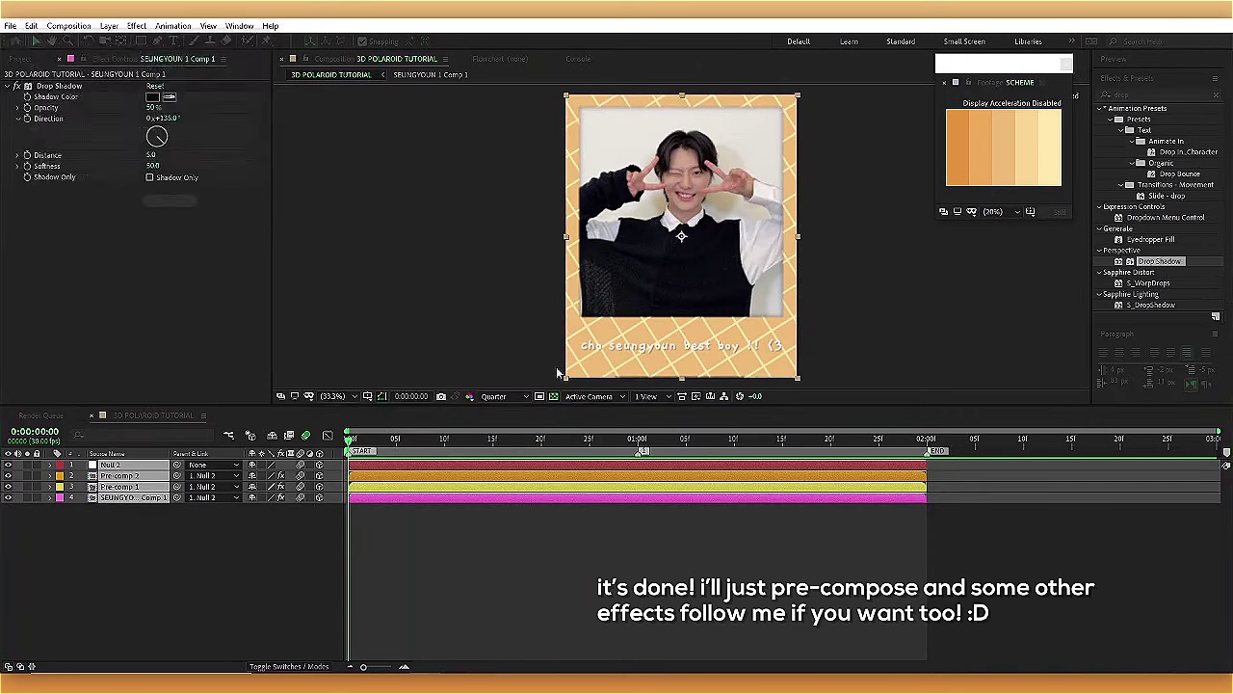
{"action": "left_click_drag", "start_coordinate": [494, 440], "coordinate": [631, 479]}
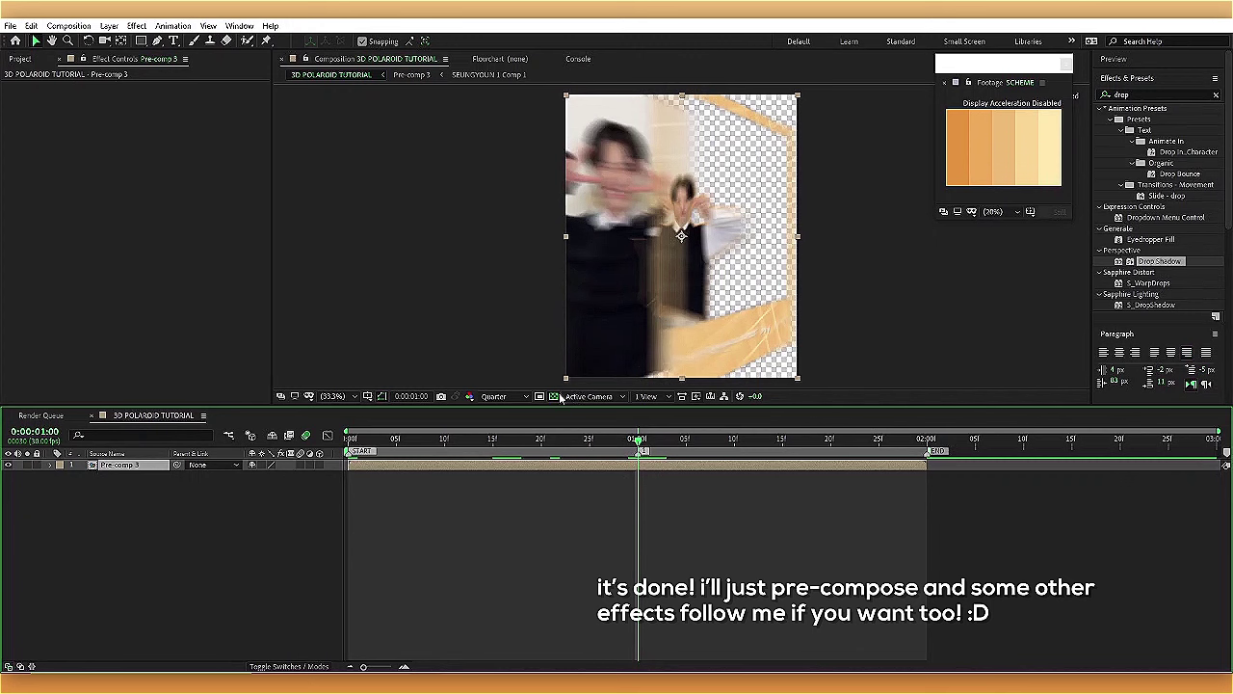
{"action": "left_click", "coordinate": [555, 396]}
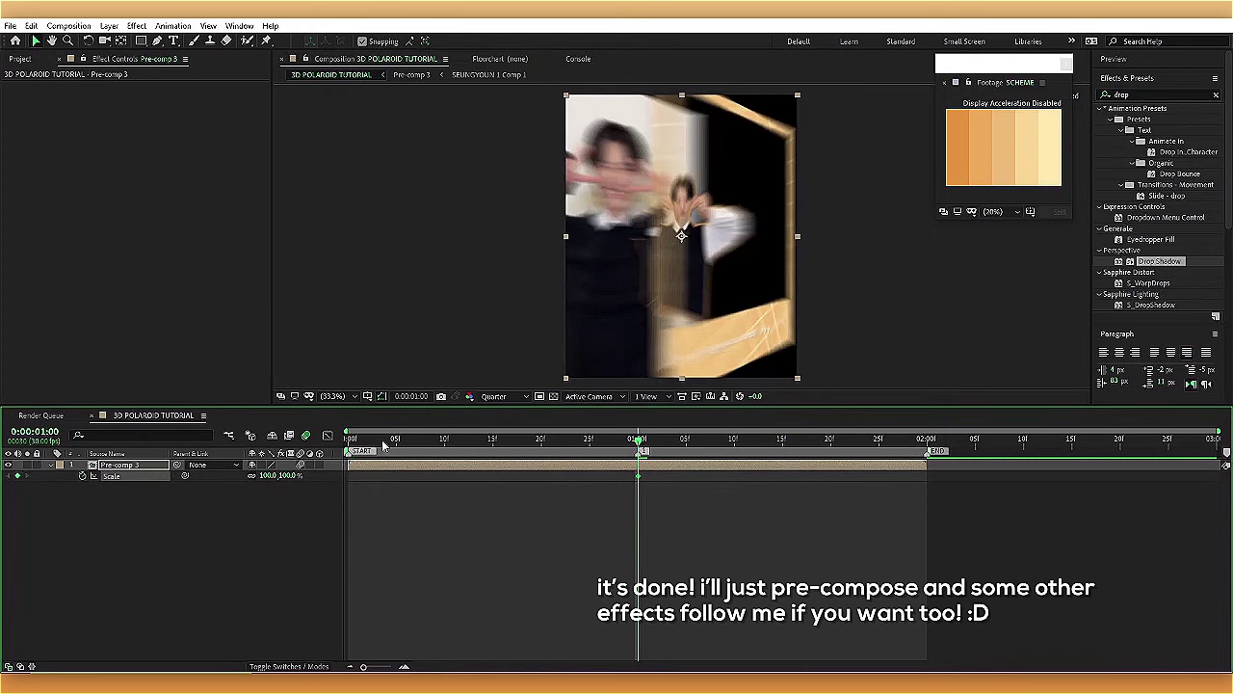
- Key Pre-comp 3 scale from 0% at the first frame to 100% at 1:00, and preview
{"action": "left_click_drag", "start_coordinate": [384, 445], "coordinate": [279, 484]}
{"action": "type", "text": "0"}
{"action": "key", "text": "Return"}
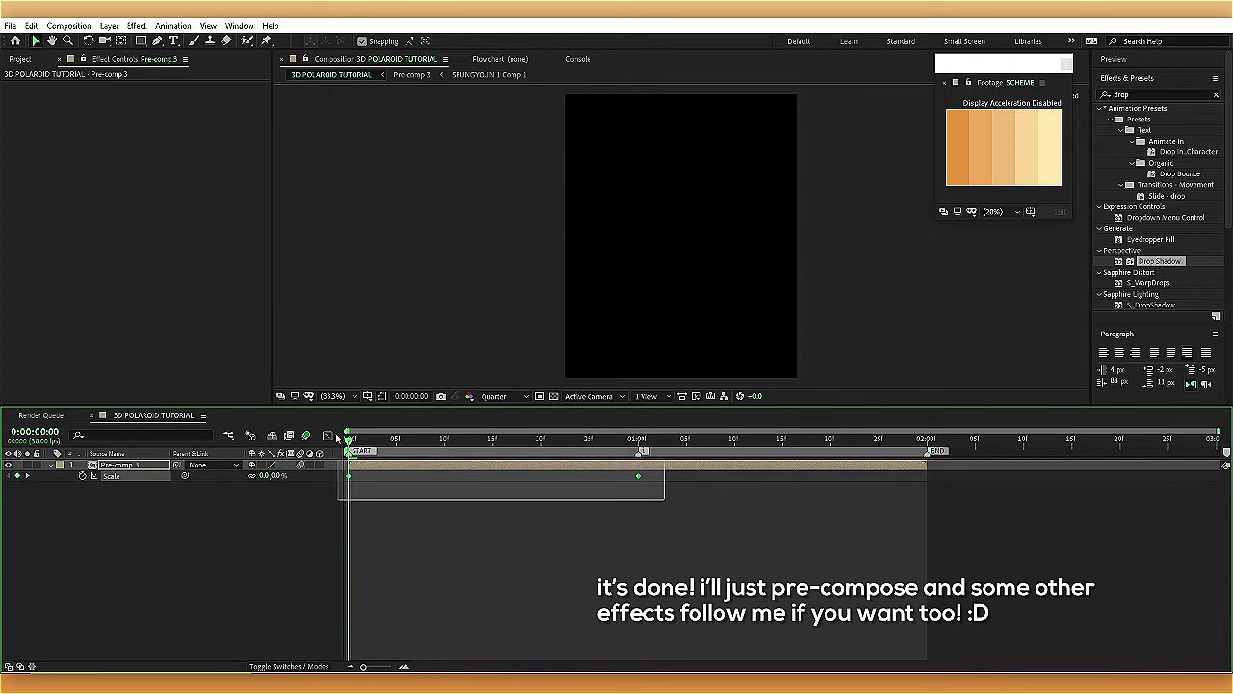
{"action": "left_click", "coordinate": [328, 435]}
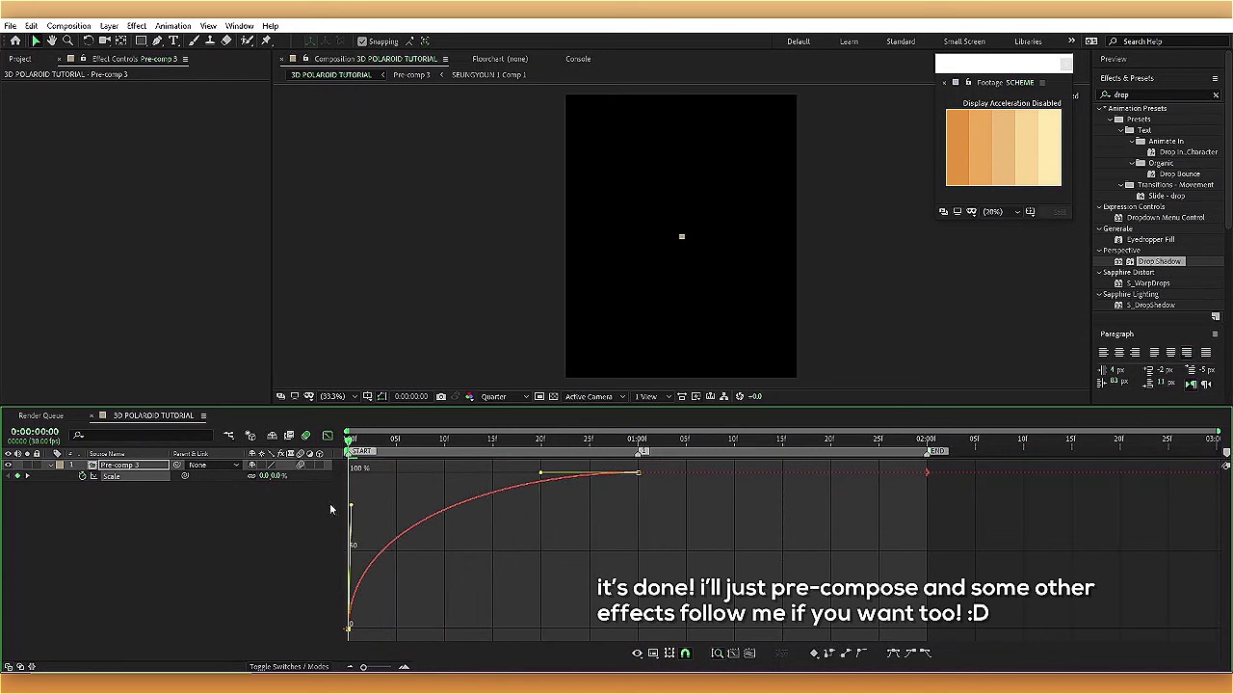
{"action": "key", "text": "space"}
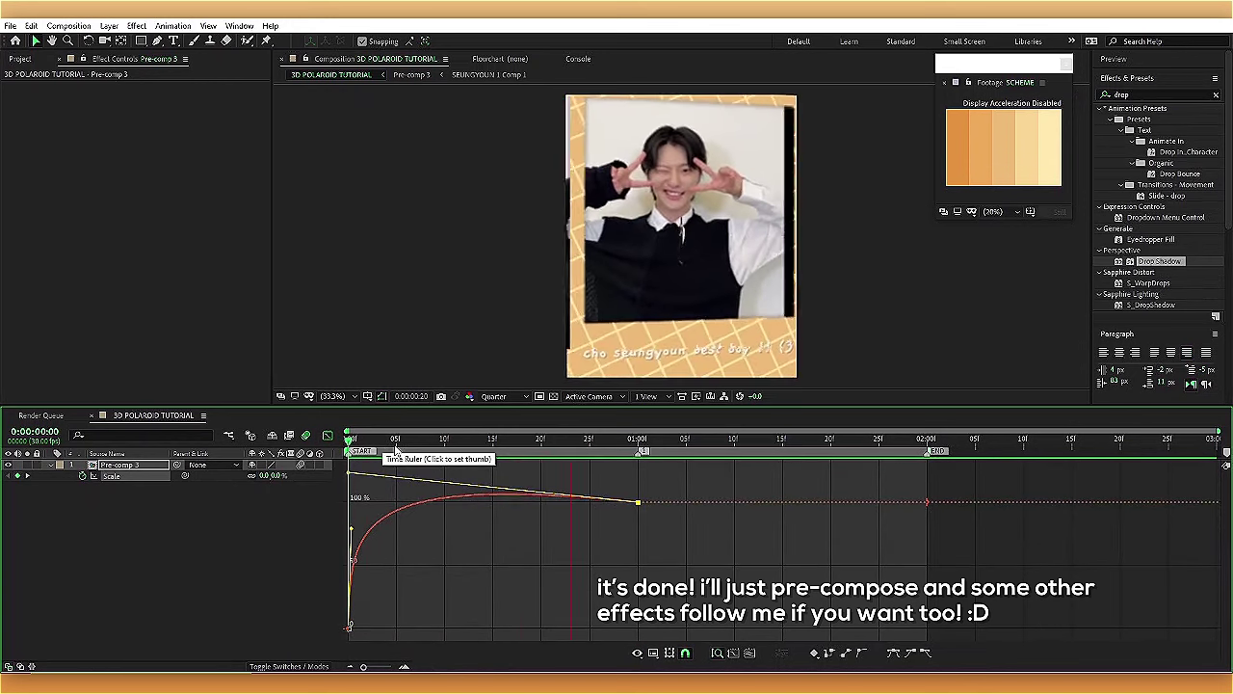
{"action": "key", "text": "space"}
{"action": "key", "text": "shift+F3"}
- Pre-compose the Pre-comp 3 layer into Pre-comp 3 Comp 1
{"action": "left_click_drag", "start_coordinate": [403, 451], "coordinate": [860, 445]}
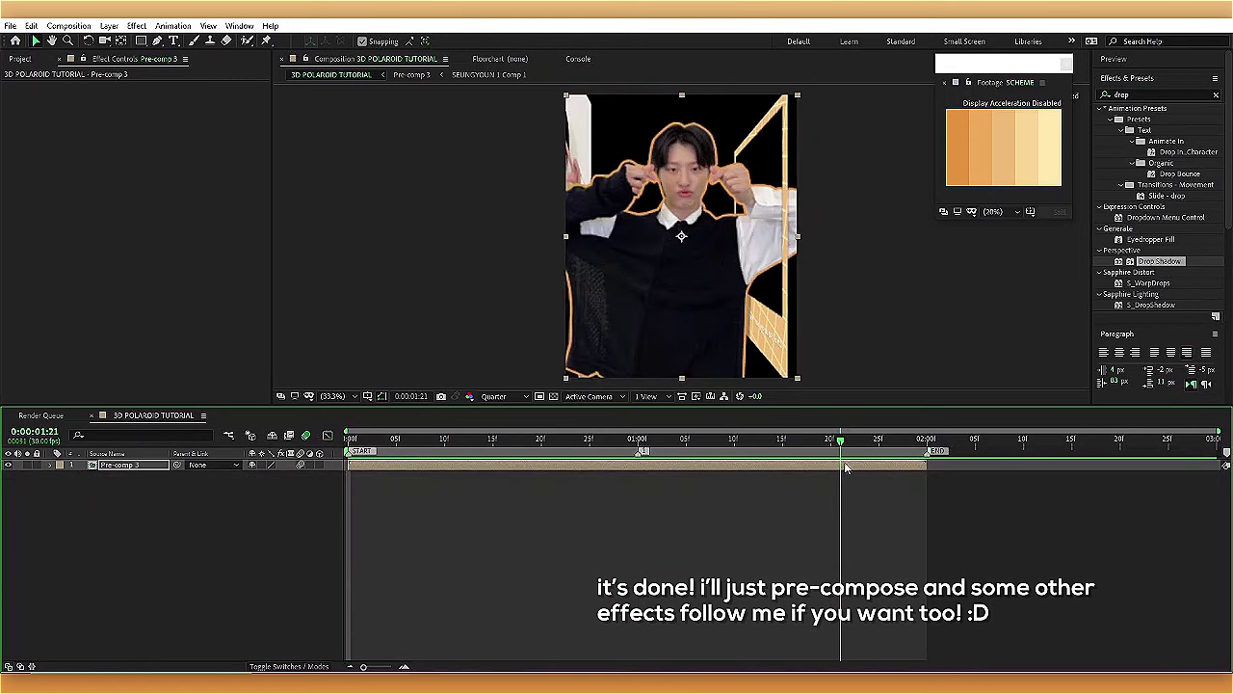
{"action": "right_click", "coordinate": [867, 464]}
{"action": "left_click", "coordinate": [906, 454]}
{"action": "left_click", "coordinate": [193, 209]}
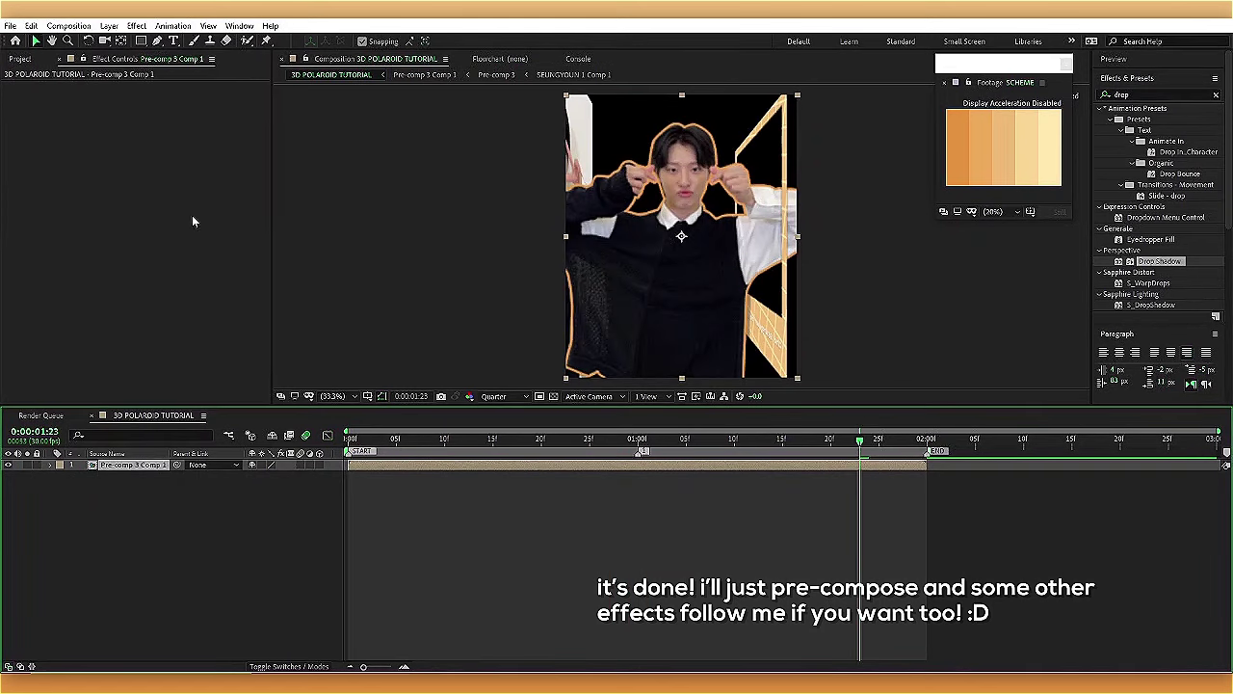
- Duplicate the polaroid layer and give a copy 500% scale and 180° rotation
{"action": "key", "text": "ctrl+d"}
{"action": "key", "text": "ctrl+d"}
{"action": "key", "text": "s"}
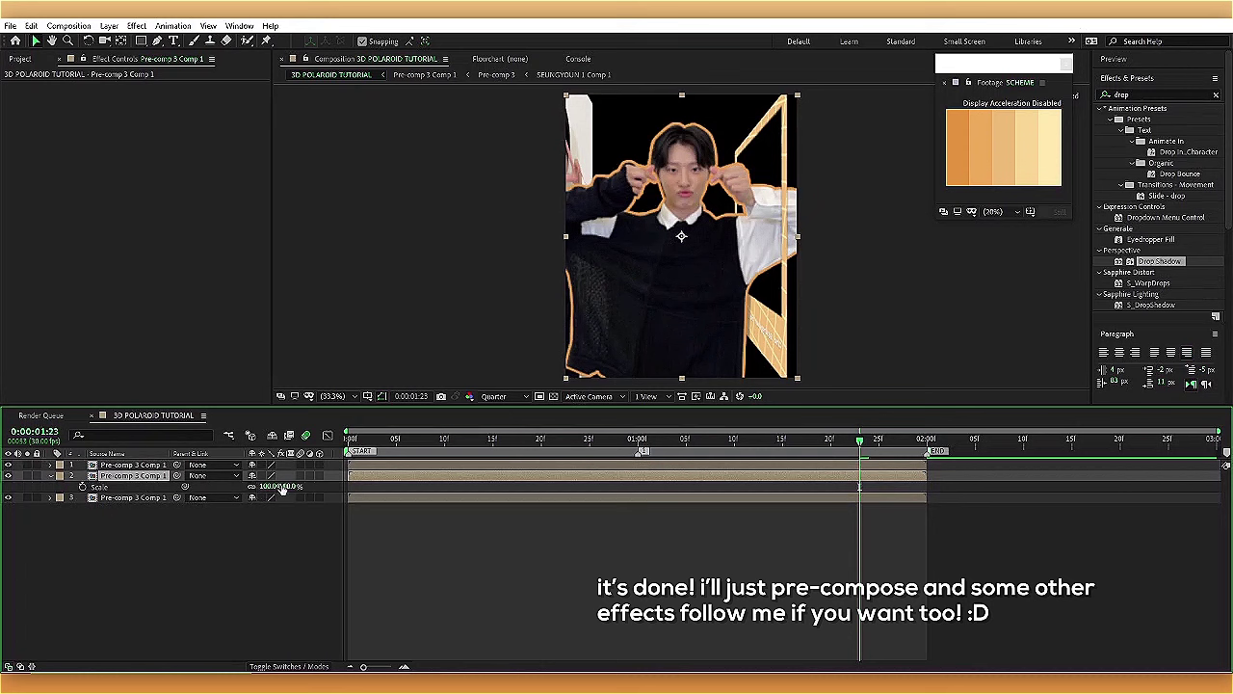
{"action": "key", "text": "Return"}
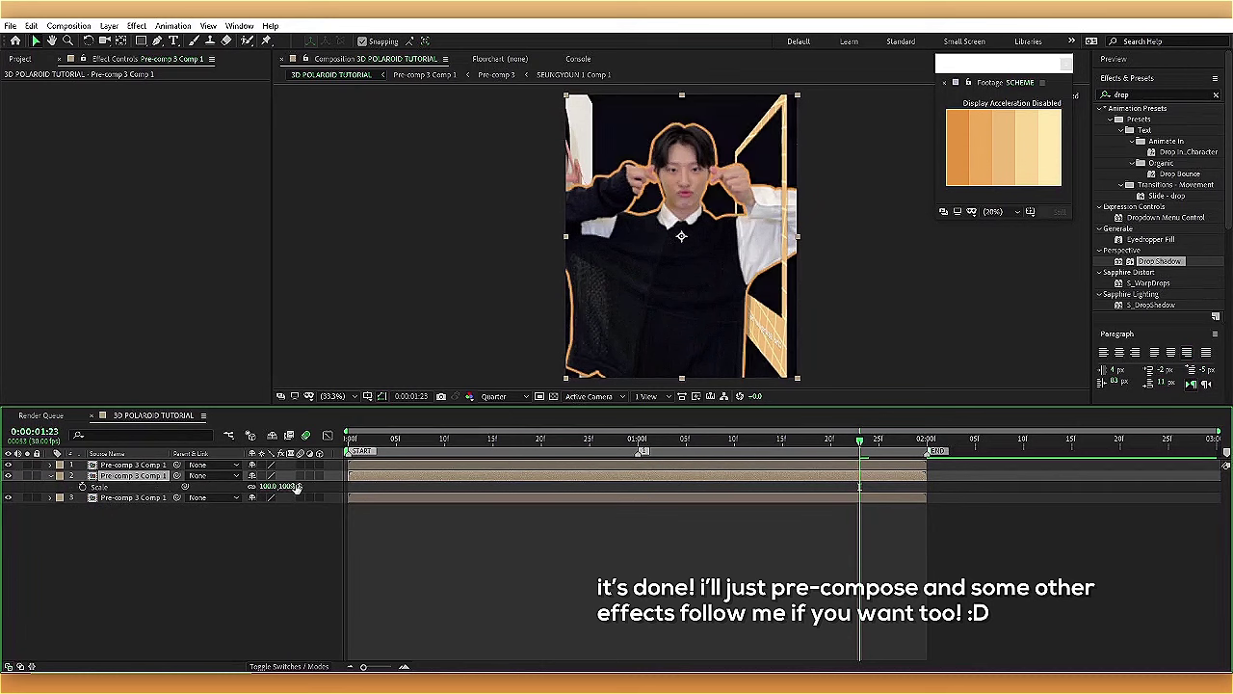
{"action": "key", "text": "Return"}
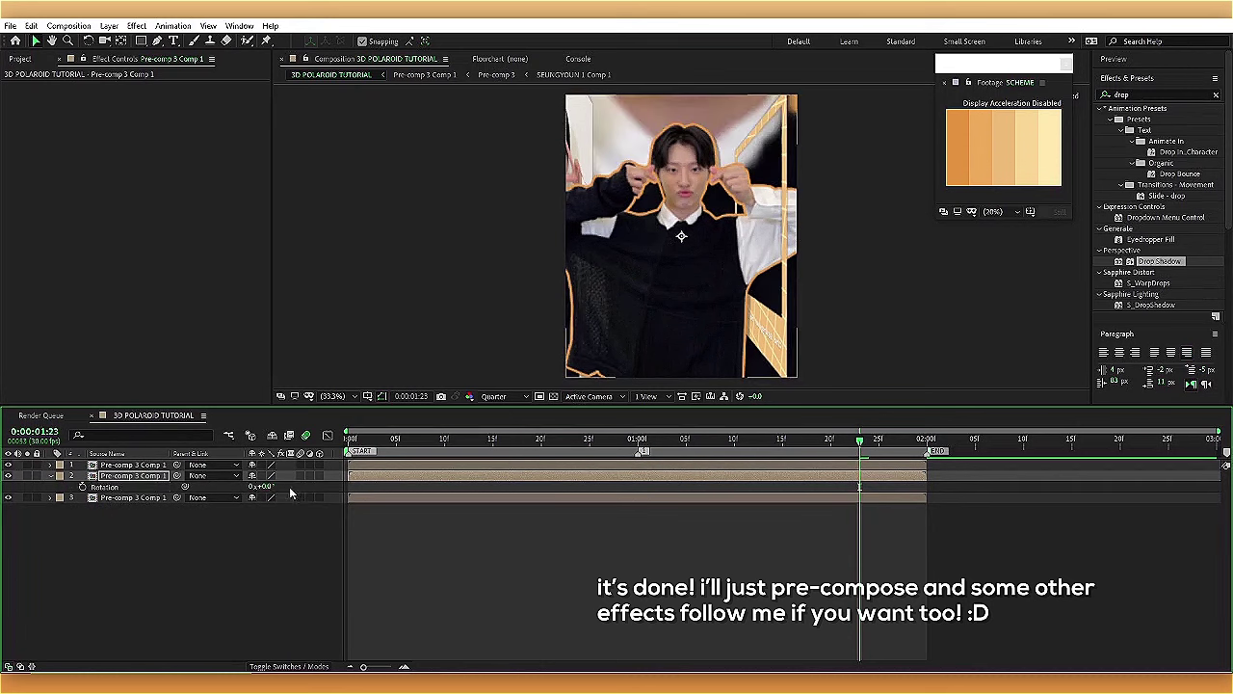
{"action": "key", "text": "Return"}
{"action": "key", "text": "F4"}
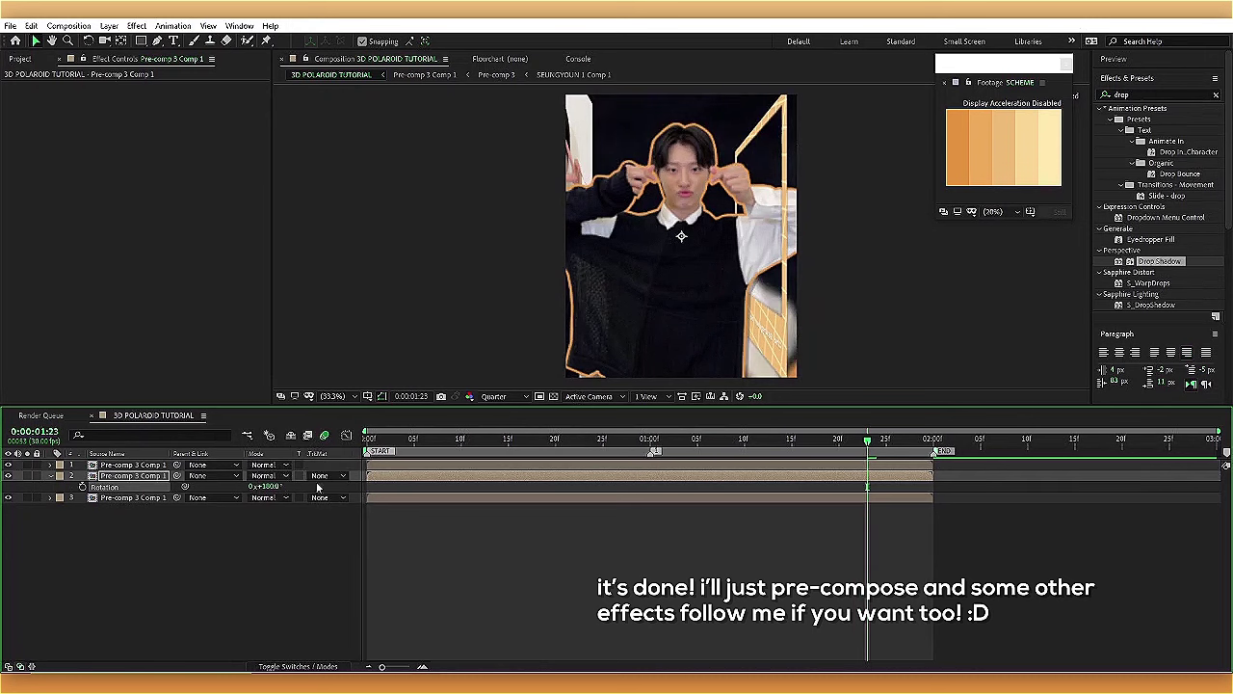
- Alpha-matte the copy to the layer above at 35% opacity and preview
{"action": "left_click", "coordinate": [327, 475]}
{"action": "left_click", "coordinate": [327, 511]}
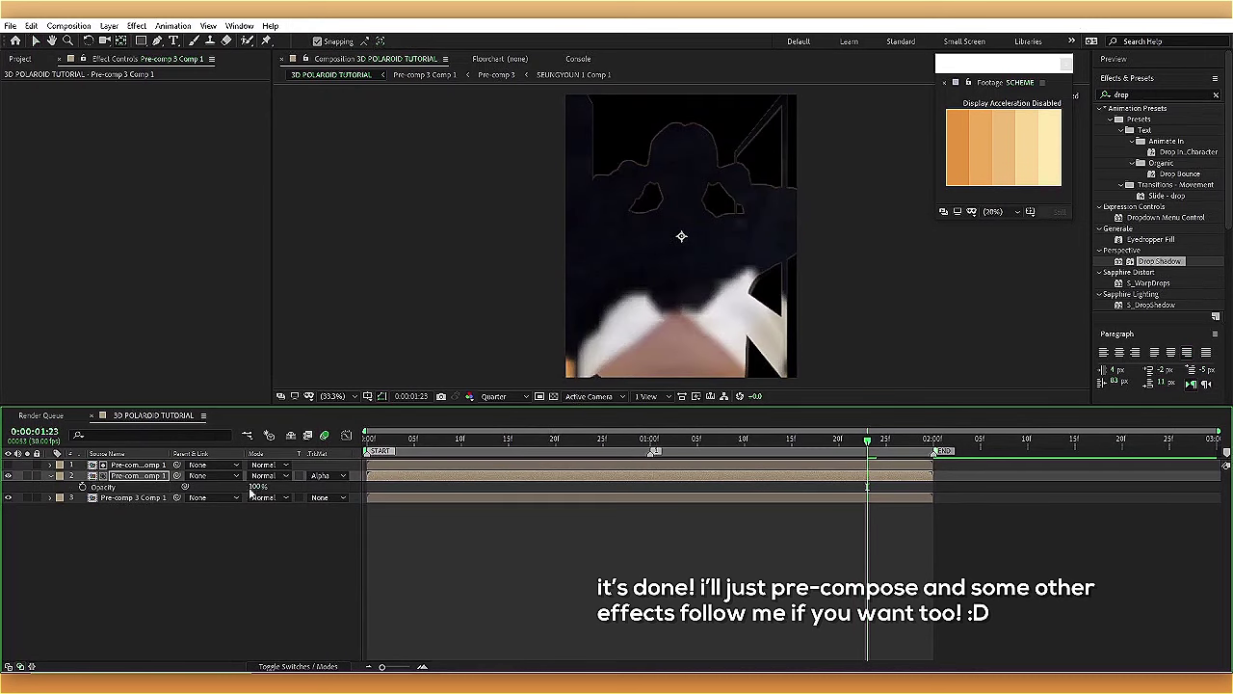
{"action": "type", "text": "35"}
{"action": "key", "text": "Return"}
{"action": "key", "text": "space"}
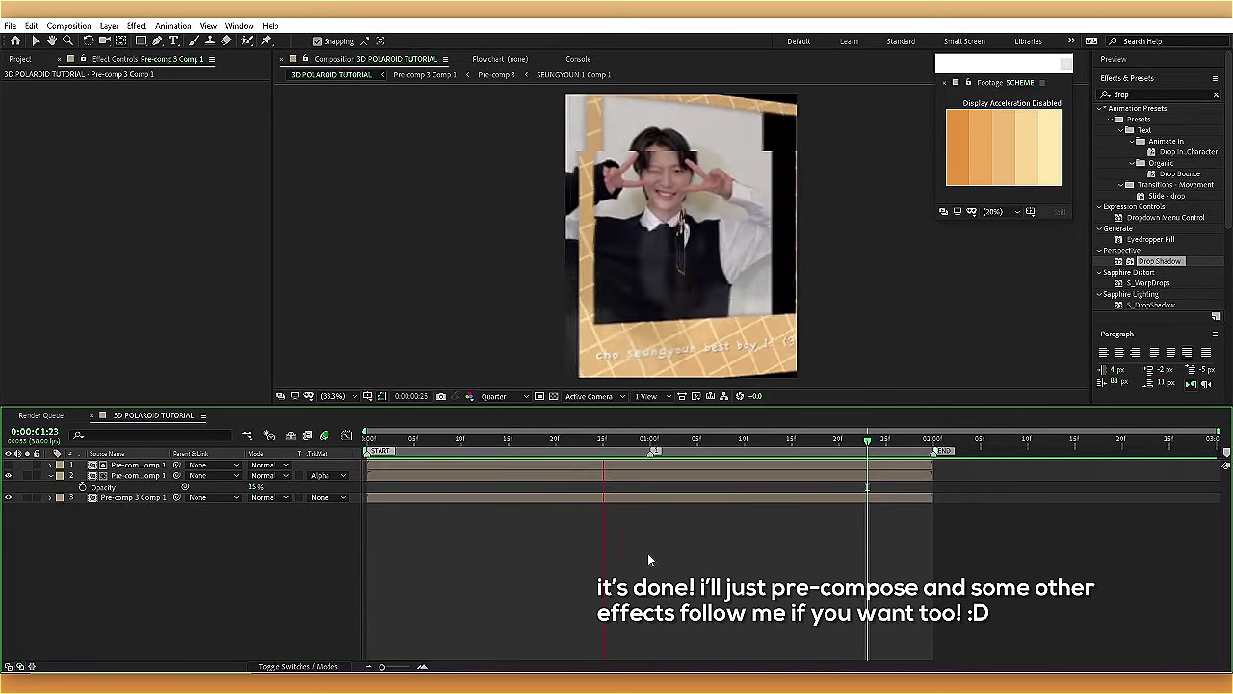
{"action": "left_click", "coordinate": [706, 438]}
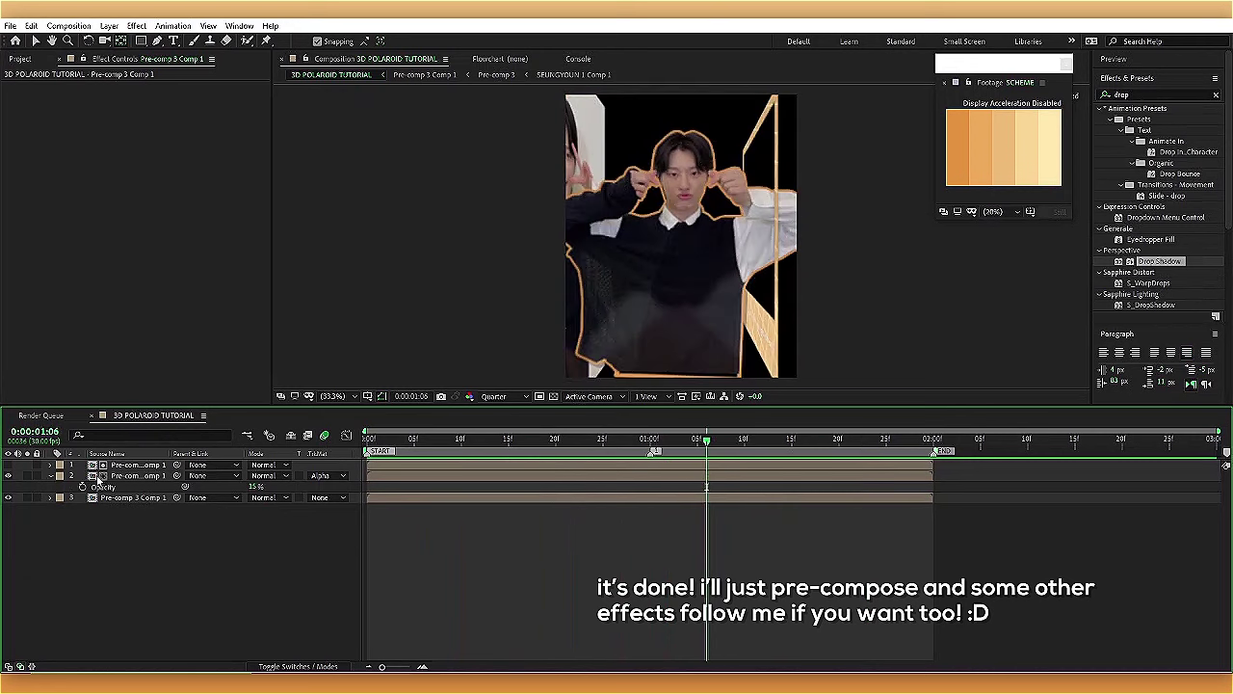
- Reduce the matted copy's scale to 200% and preview
{"action": "left_click", "coordinate": [138, 475]}
{"action": "type", "text": "s"}
{"action": "type", "text": "200"}
{"action": "key", "text": "Return"}
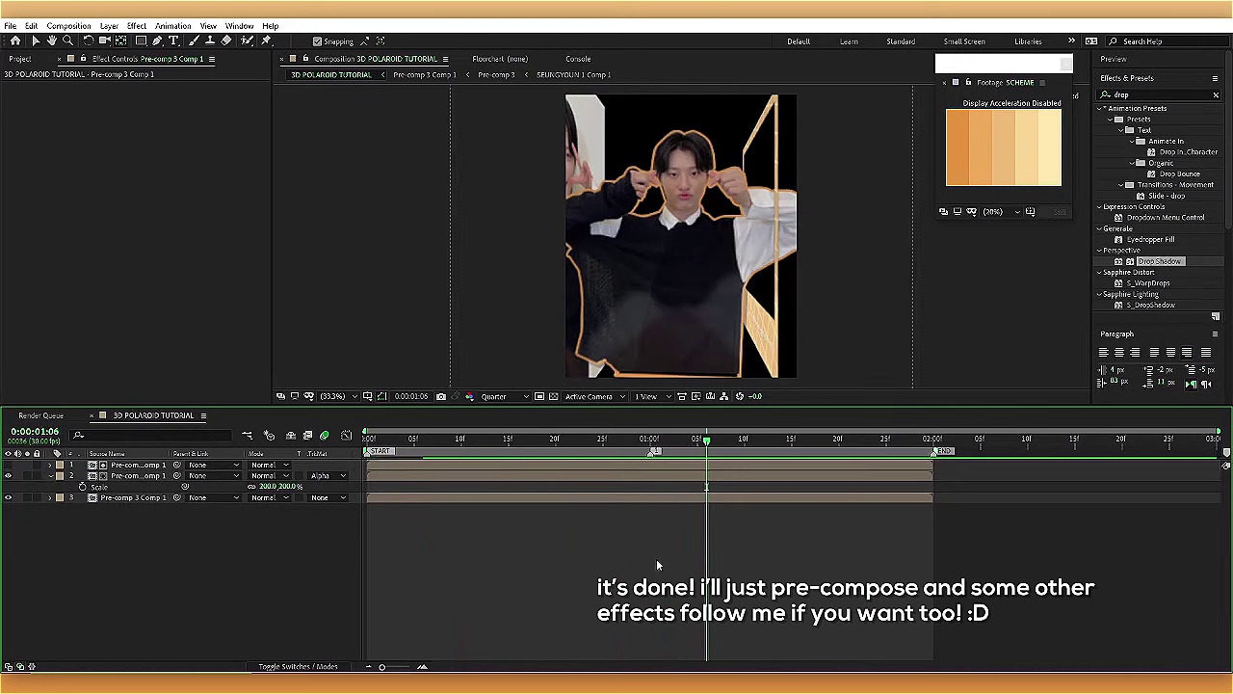
{"action": "key", "text": "space"}
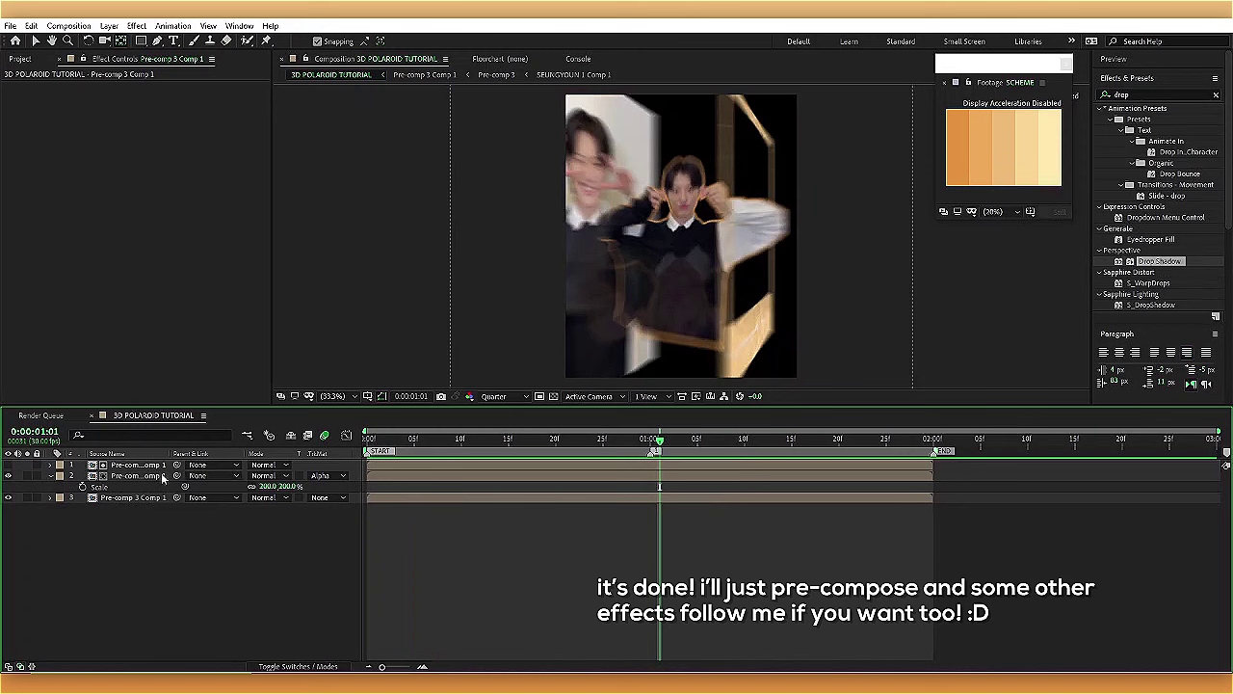
- Lower the copy's opacity to 5% and preview the echo effect
{"action": "left_click", "coordinate": [163, 476]}
{"action": "type", "text": "t5"}
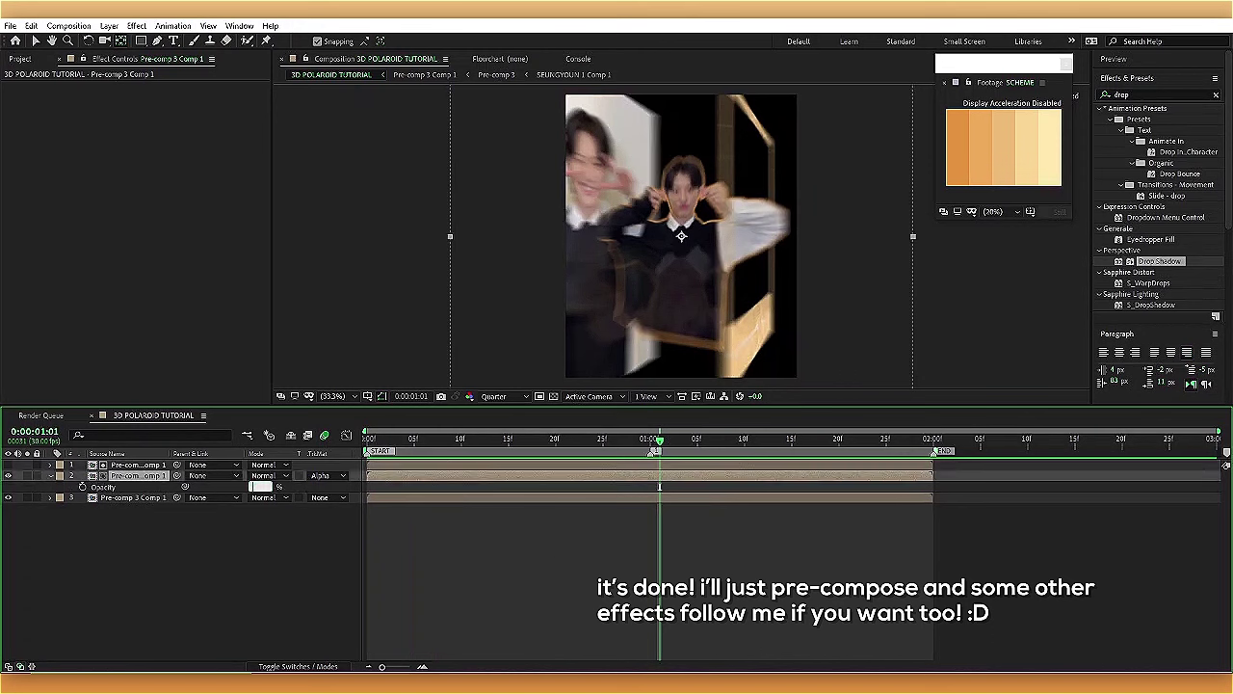
{"action": "key", "text": "Return"}
{"action": "key", "text": "space"}
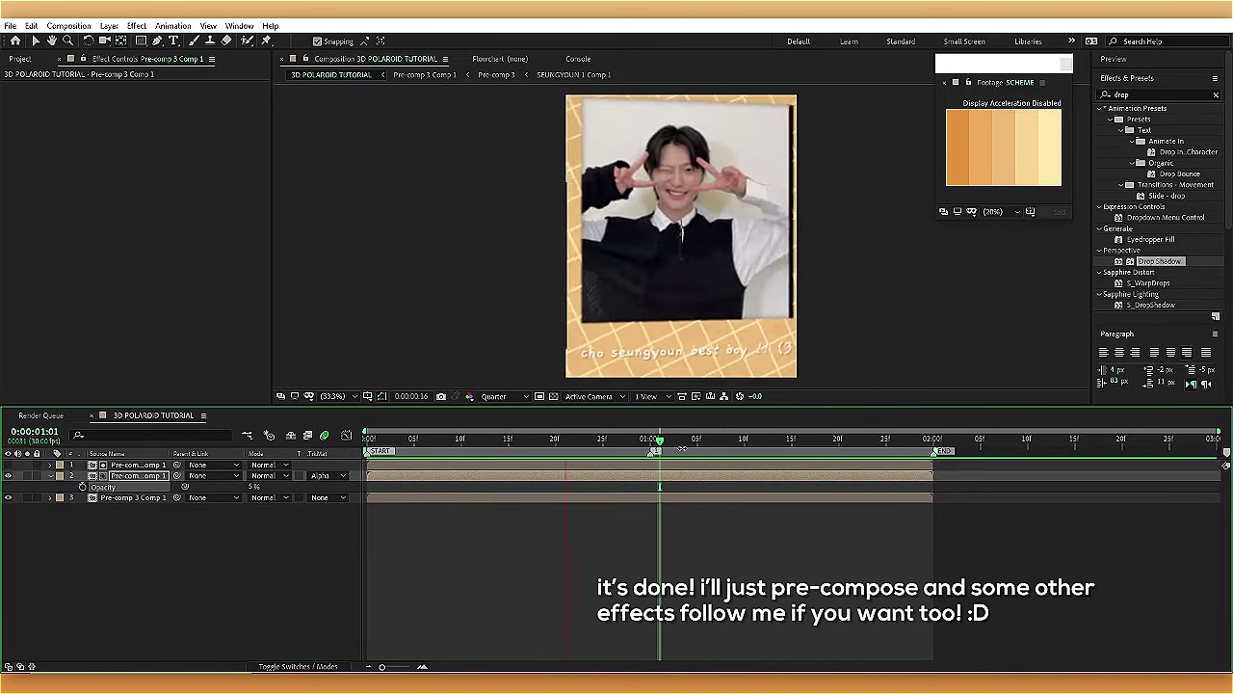
{"action": "key", "text": "space"}
{"action": "key", "text": "t"}
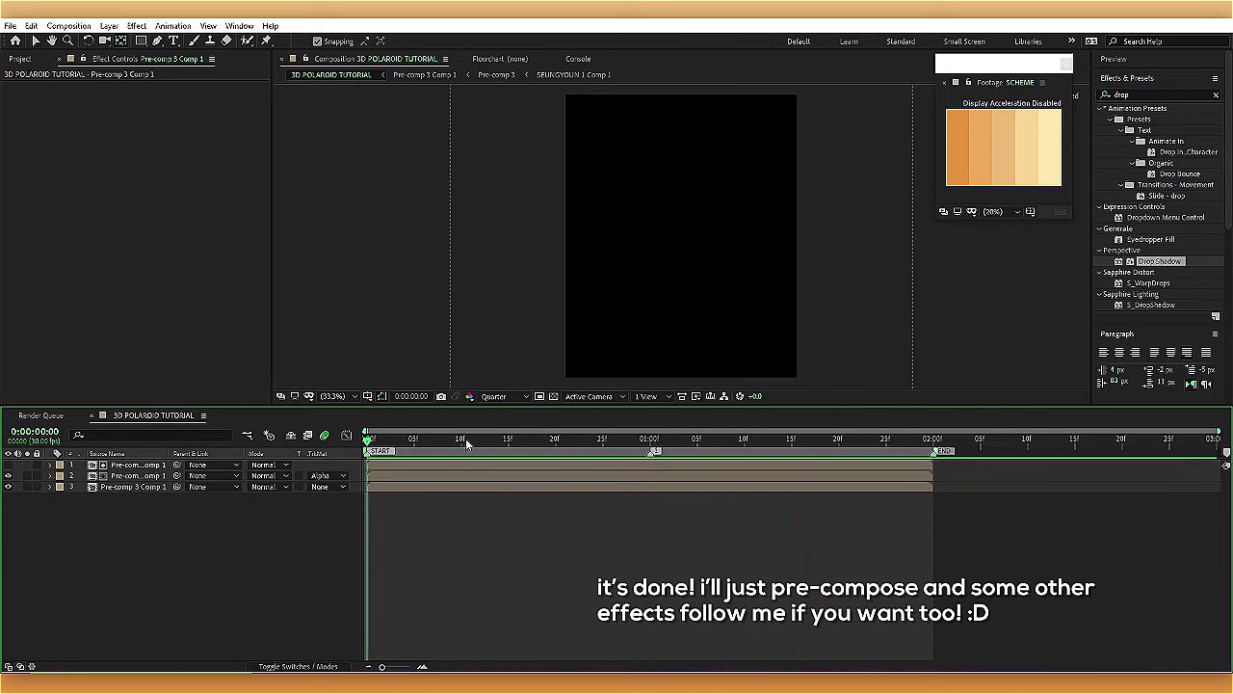
{"action": "key", "text": "space"}
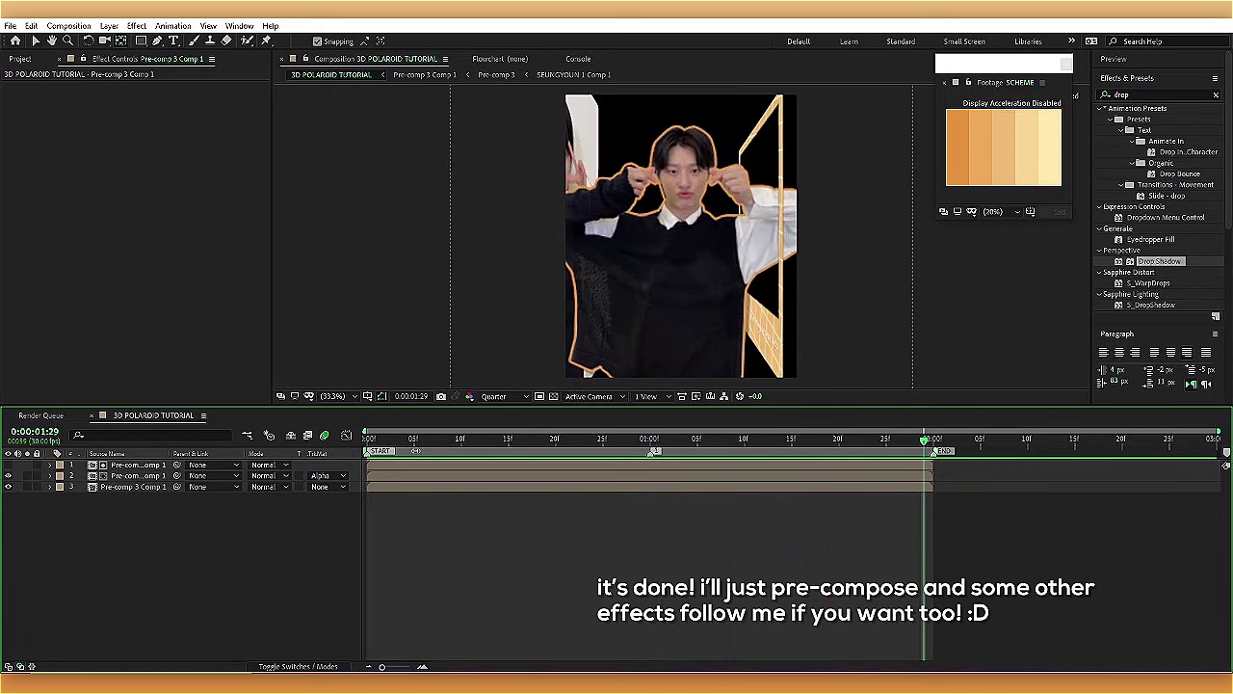
- Pre-compose the three polaroid layers into Pre-comp 4 and preview at full resolution
{"action": "right_click", "coordinate": [414, 477]}
{"action": "left_click", "coordinate": [462, 418]}
{"action": "key", "text": "Return"}
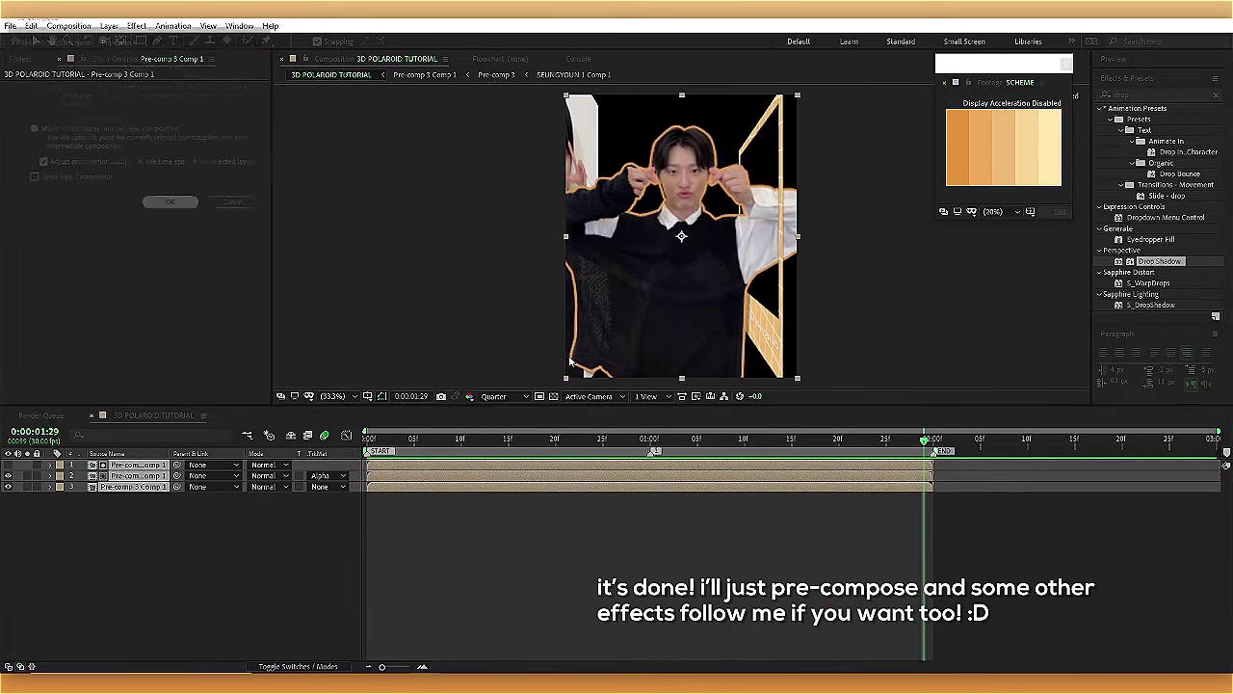
{"action": "left_click", "coordinate": [554, 396]}
{"action": "left_click", "coordinate": [493, 396]}
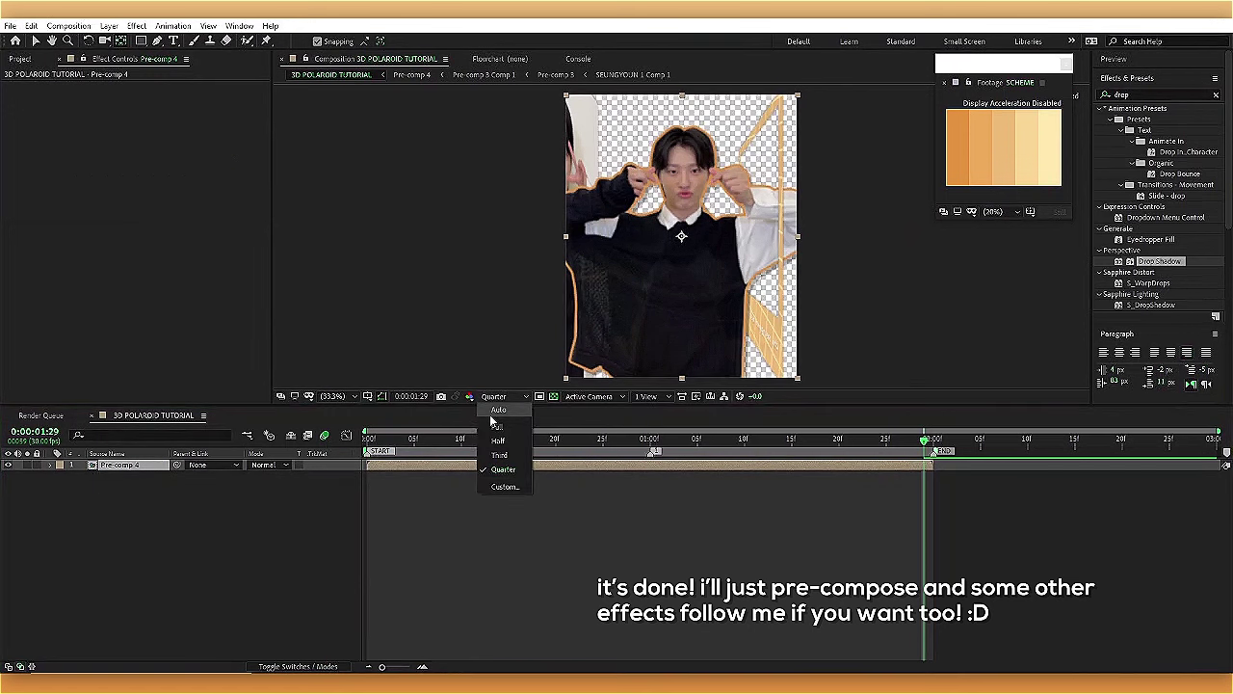
{"action": "left_click", "coordinate": [501, 421]}
- Add a new solid layer and move it below Pre-comp 4
{"action": "right_click", "coordinate": [351, 468]}
{"action": "mouse_move", "coordinate": [359, 474]}
{"action": "left_click", "coordinate": [532, 508]}
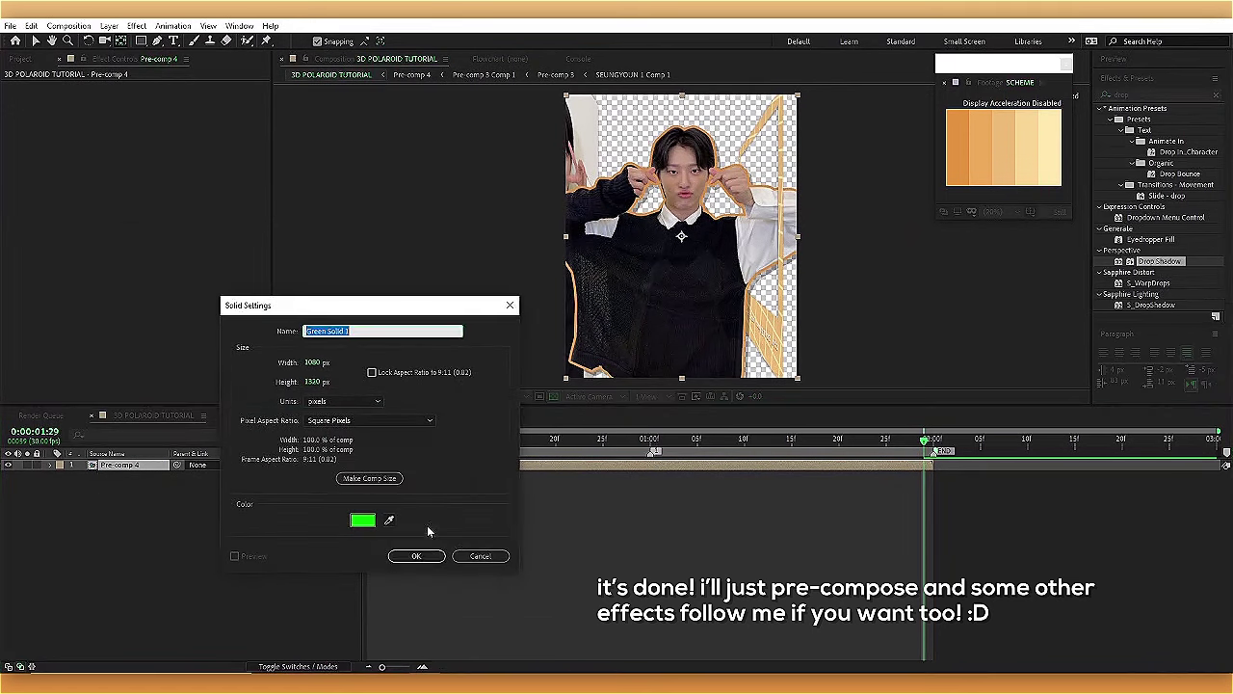
{"action": "left_click", "coordinate": [414, 553]}
{"action": "left_click_drag", "start_coordinate": [147, 469], "coordinate": [146, 479]}
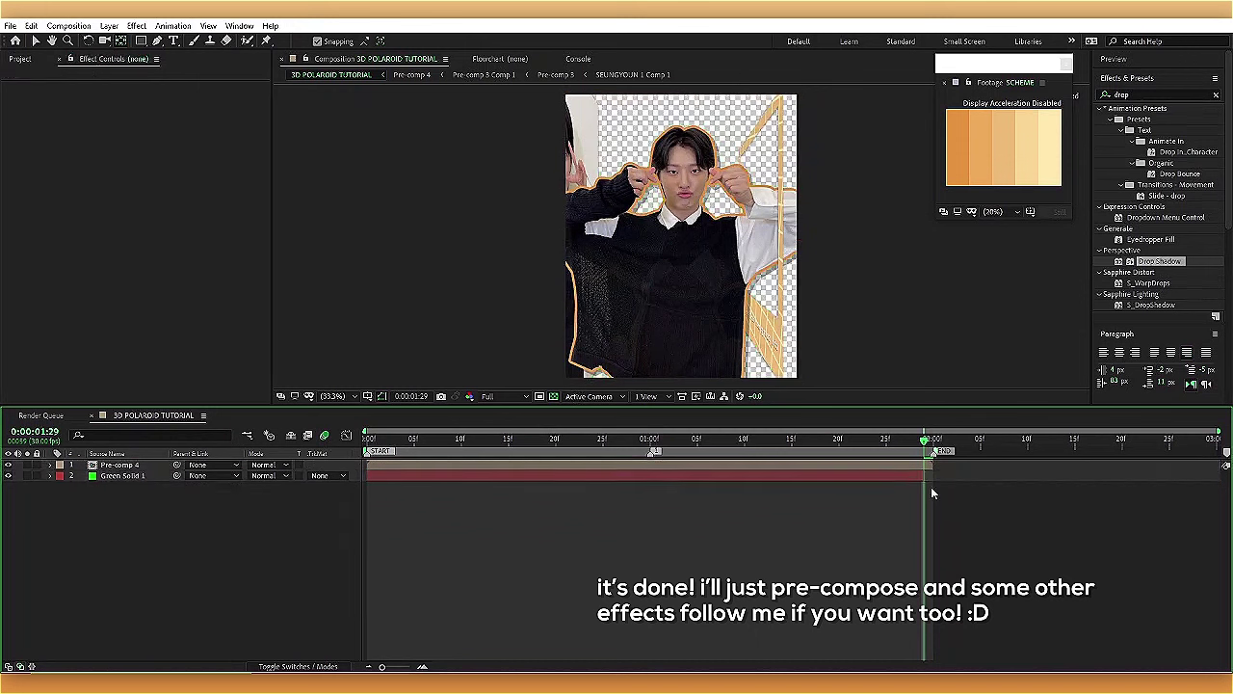
{"action": "left_click_drag", "start_coordinate": [930, 486], "coordinate": [934, 477]}
- Give the solid an orange-to-yellow Gradient Overlay style, then duplicate Pre-comp 4
{"action": "right_click", "coordinate": [99, 482]}
{"action": "mouse_move", "coordinate": [204, 295]}
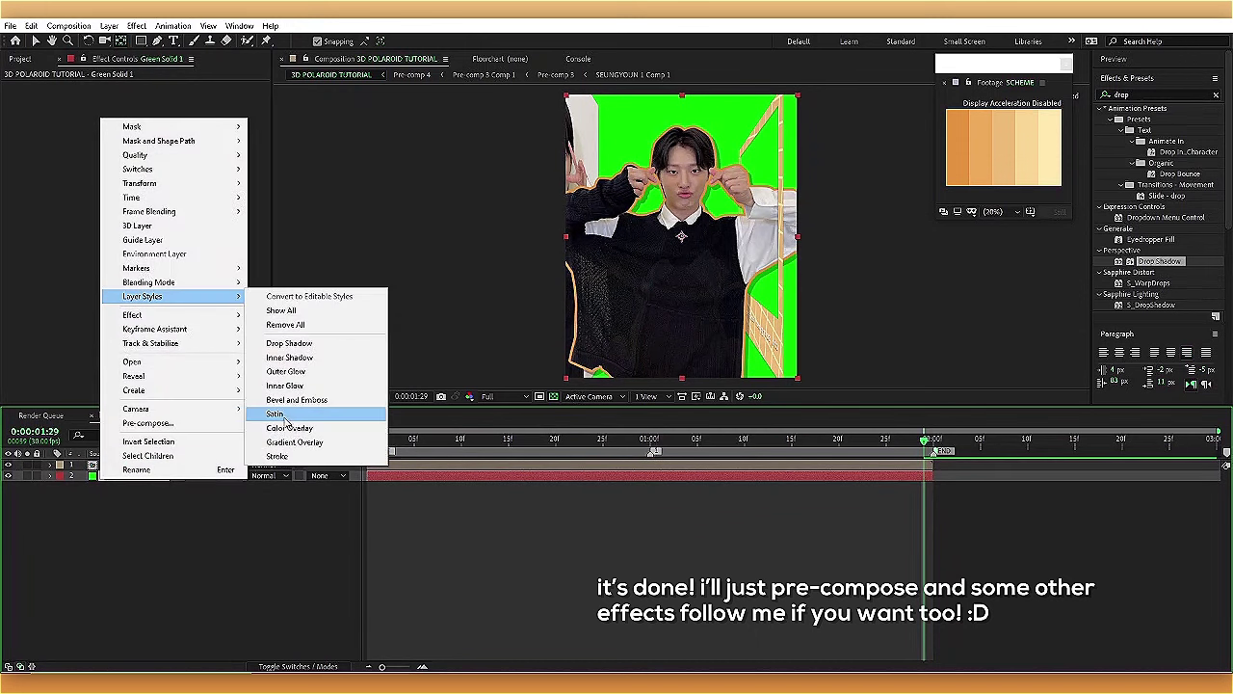
{"action": "left_click", "coordinate": [289, 445]}
{"action": "left_click", "coordinate": [72, 519]}
{"action": "left_click", "coordinate": [270, 552]}
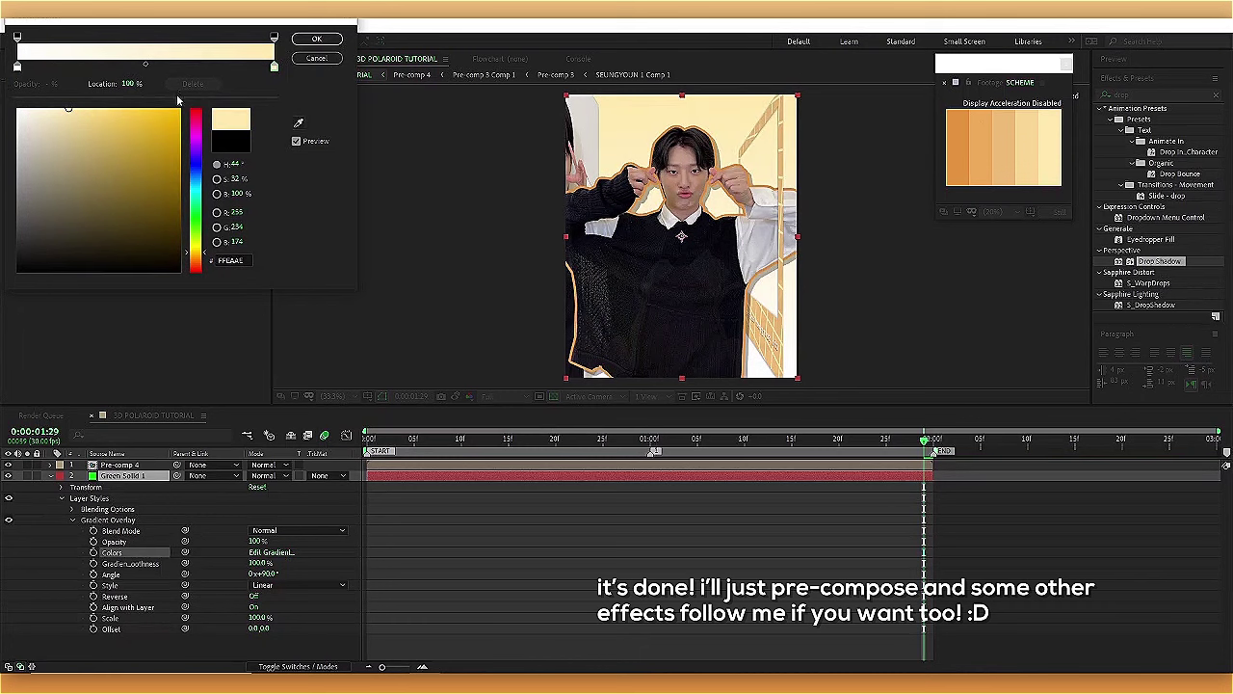
{"action": "left_click", "coordinate": [17, 66]}
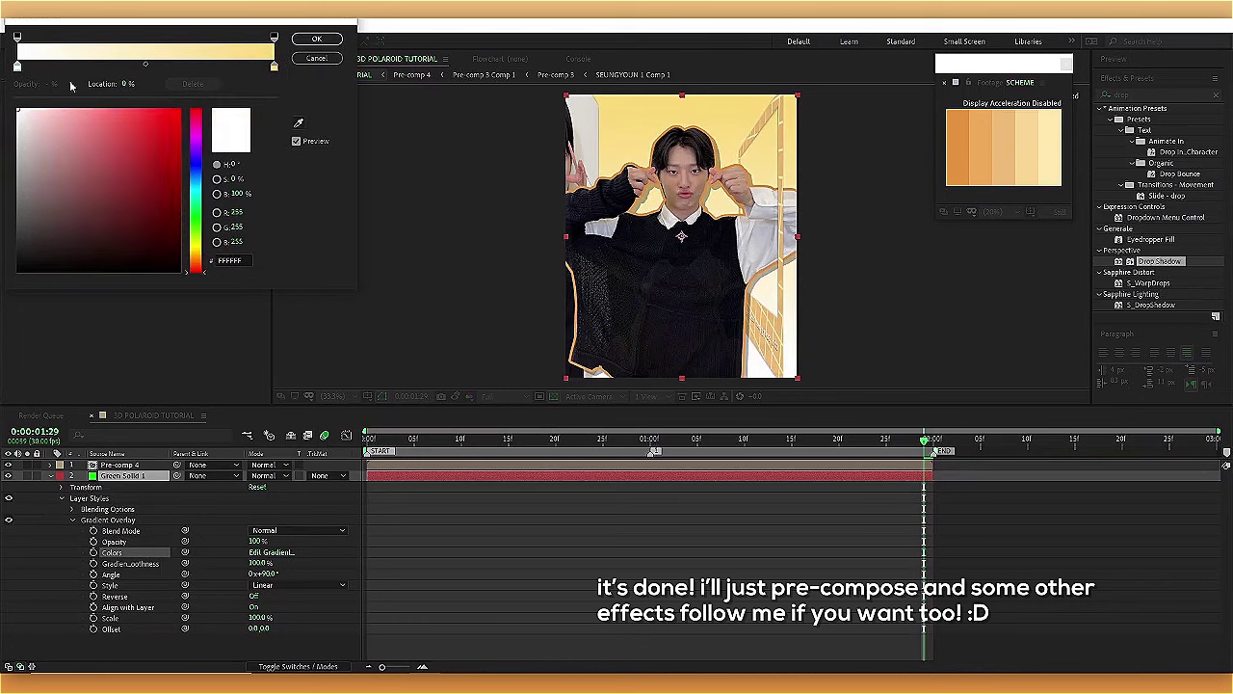
{"action": "left_click", "coordinate": [300, 124]}
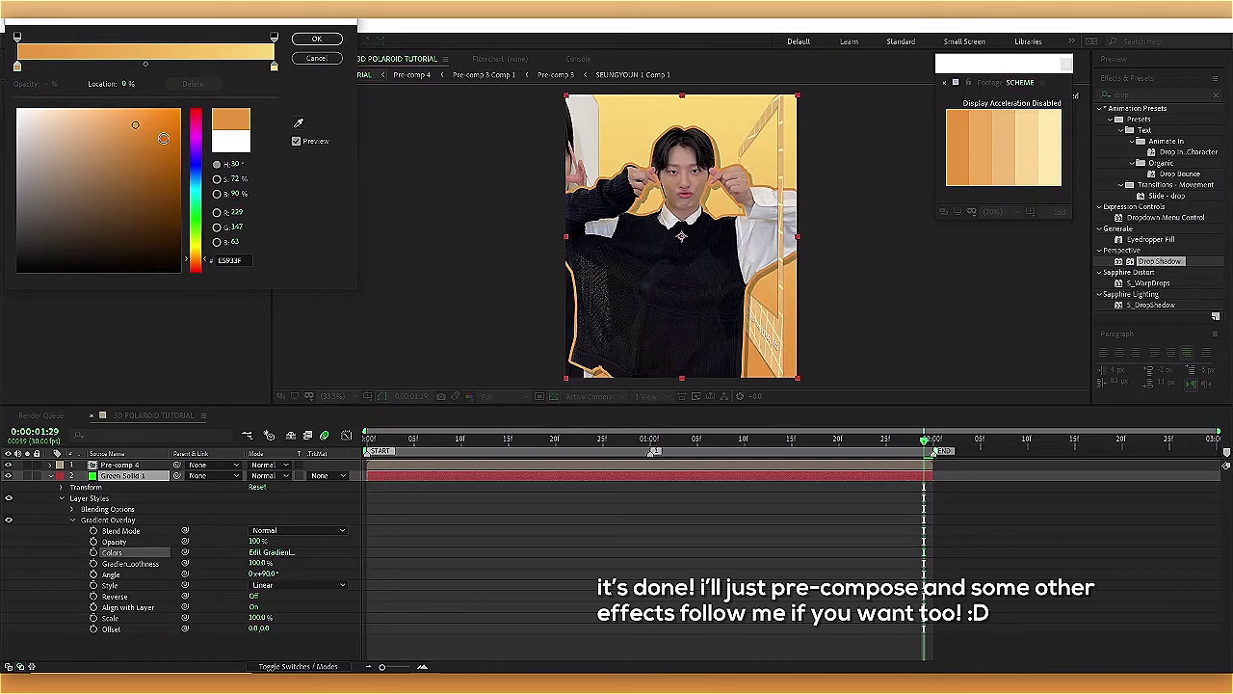
{"action": "left_click", "coordinate": [126, 111]}
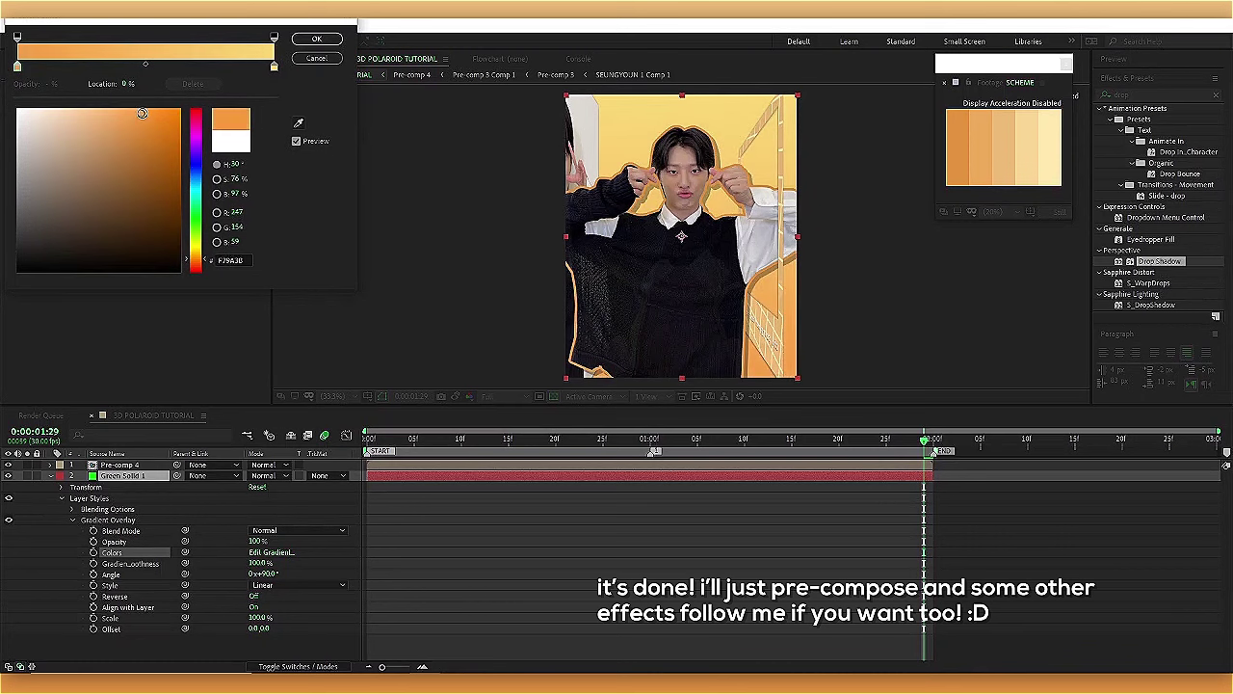
{"action": "left_click", "coordinate": [322, 42]}
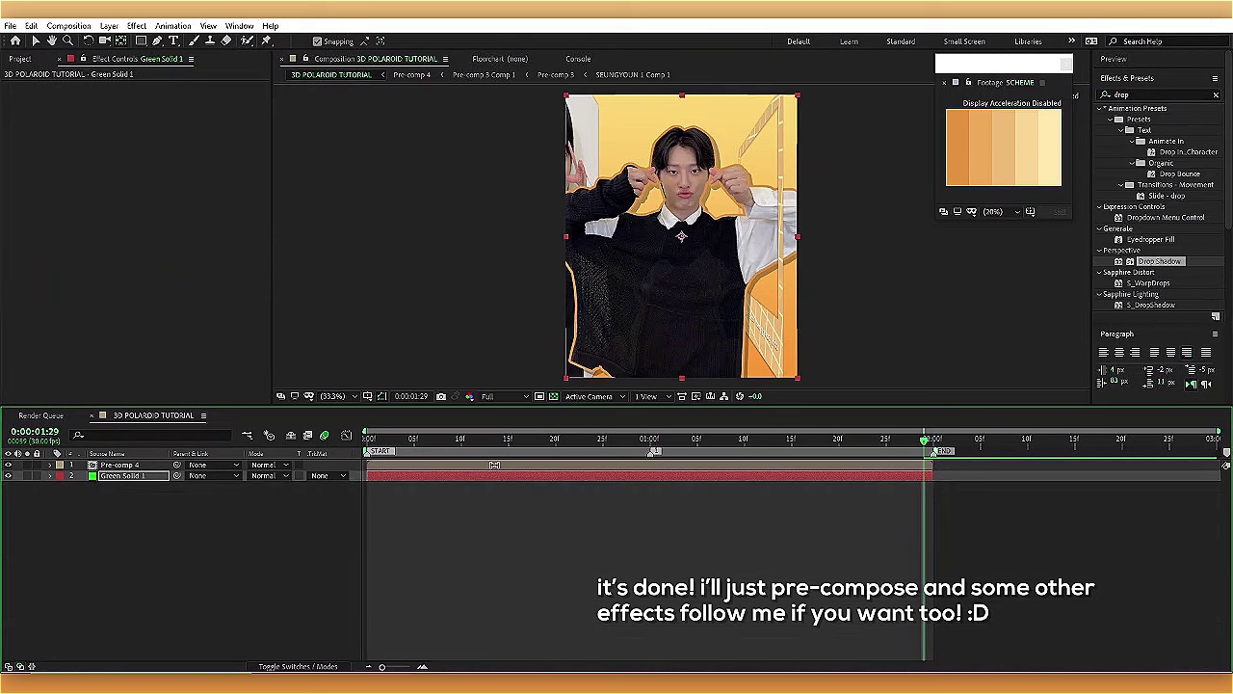
{"action": "key", "text": "ctrl+d"}
- Scale the Pre-comp 4 duplicate to about 239% and set its opacity to 15%
{"action": "key", "text": "s"}
{"action": "left_click_drag", "start_coordinate": [266, 485], "coordinate": [318, 486]}
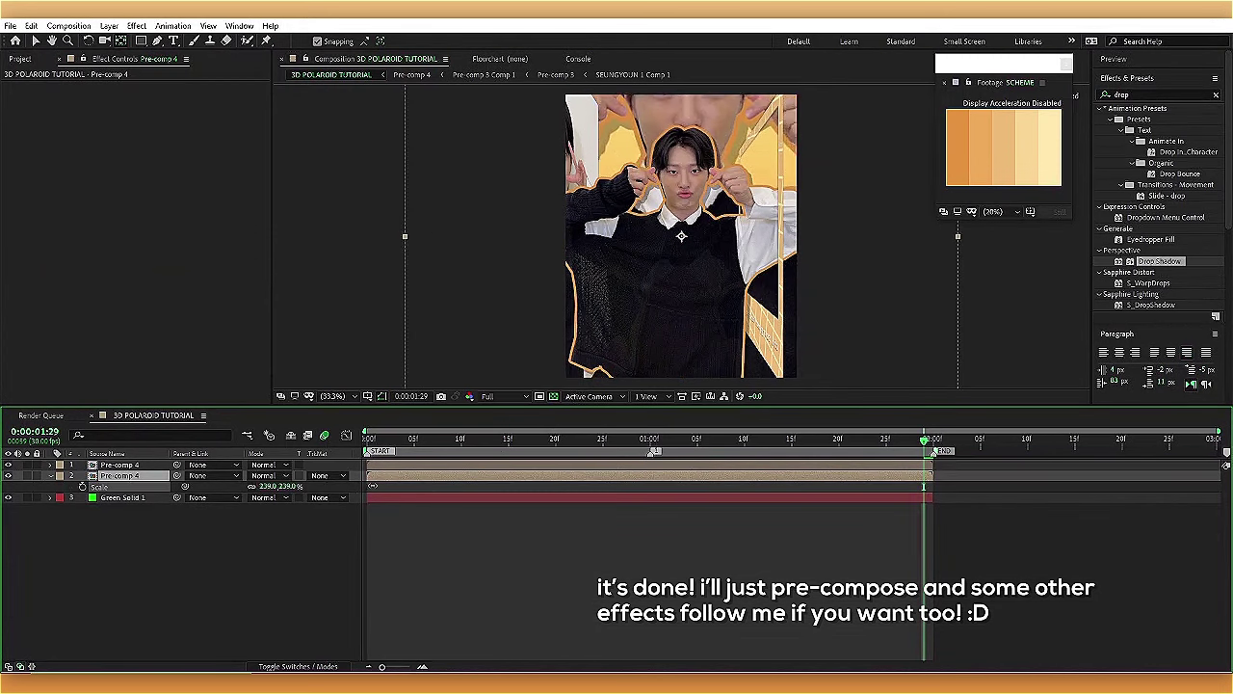
{"action": "left_click", "coordinate": [509, 573]}
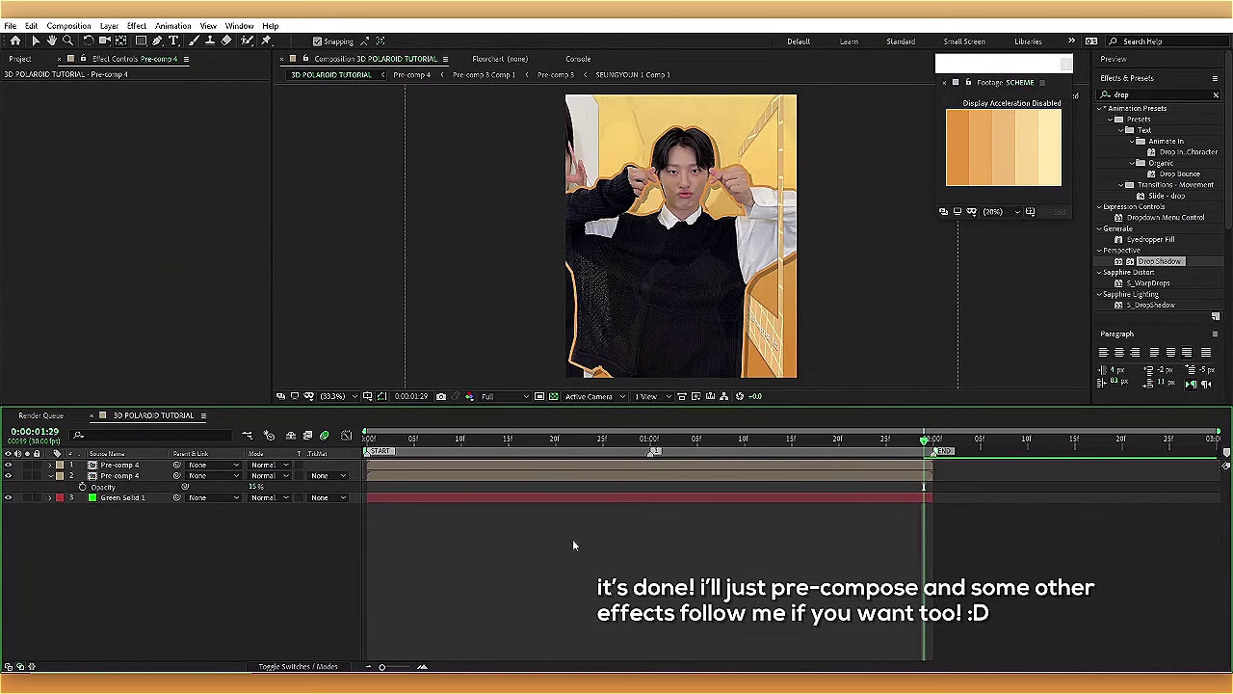
- Nest both Pre-comp 4 layers into Pre-comp 5, add a Drop Shadow, and preview at quarter resolution
{"action": "left_click", "coordinate": [370, 465]}
{"action": "left_click", "coordinate": [370, 475], "text": "shift"}
{"action": "right_click", "coordinate": [370, 475]}
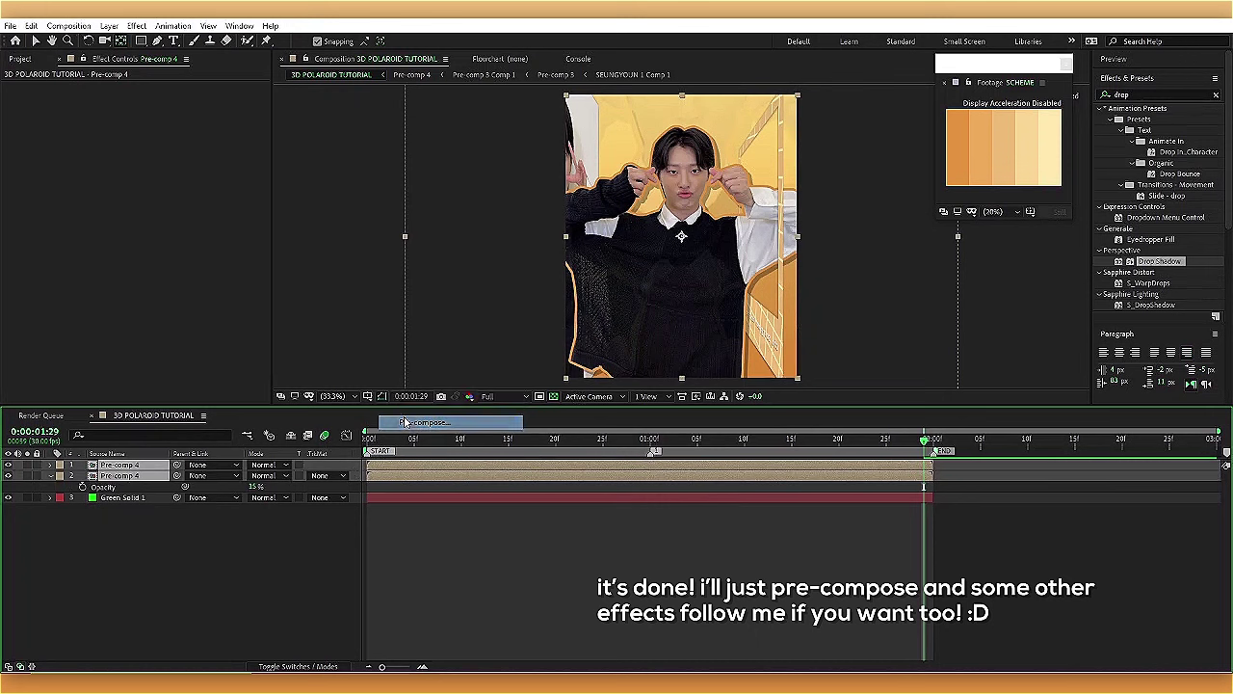
{"action": "left_click", "coordinate": [414, 385]}
{"action": "left_click", "coordinate": [172, 204]}
{"action": "double_click", "coordinate": [1144, 262]}
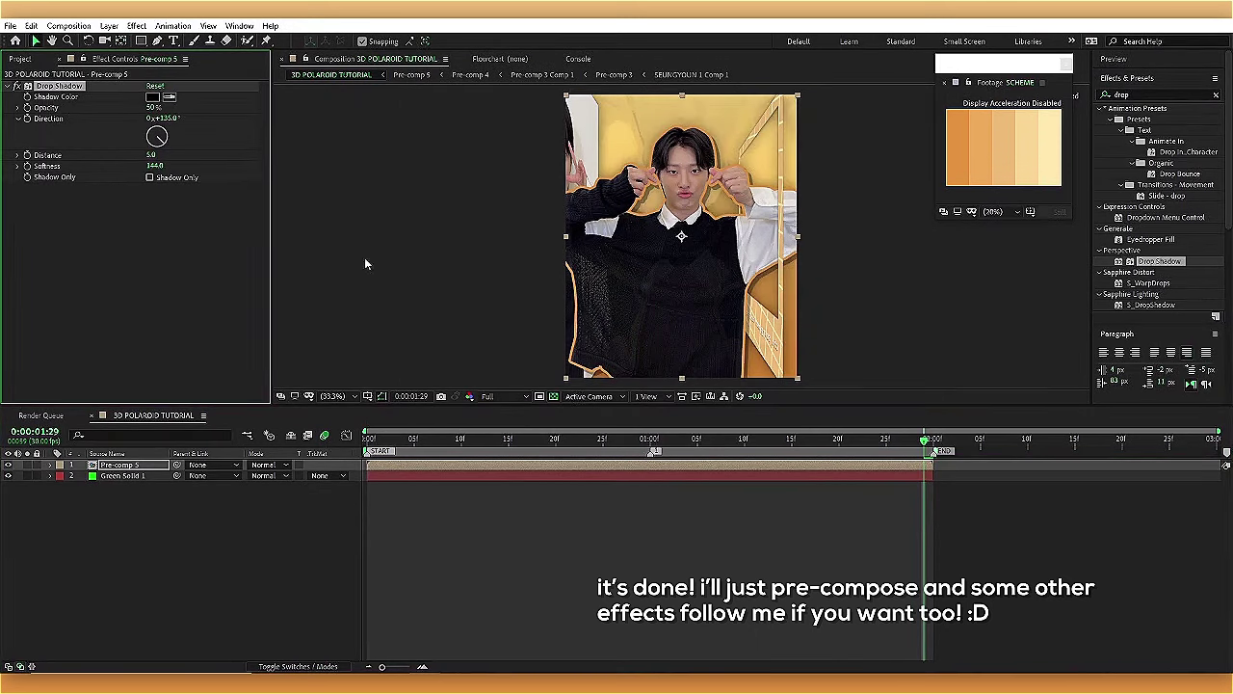
{"action": "left_click", "coordinate": [497, 395]}
{"action": "left_click", "coordinate": [499, 470]}
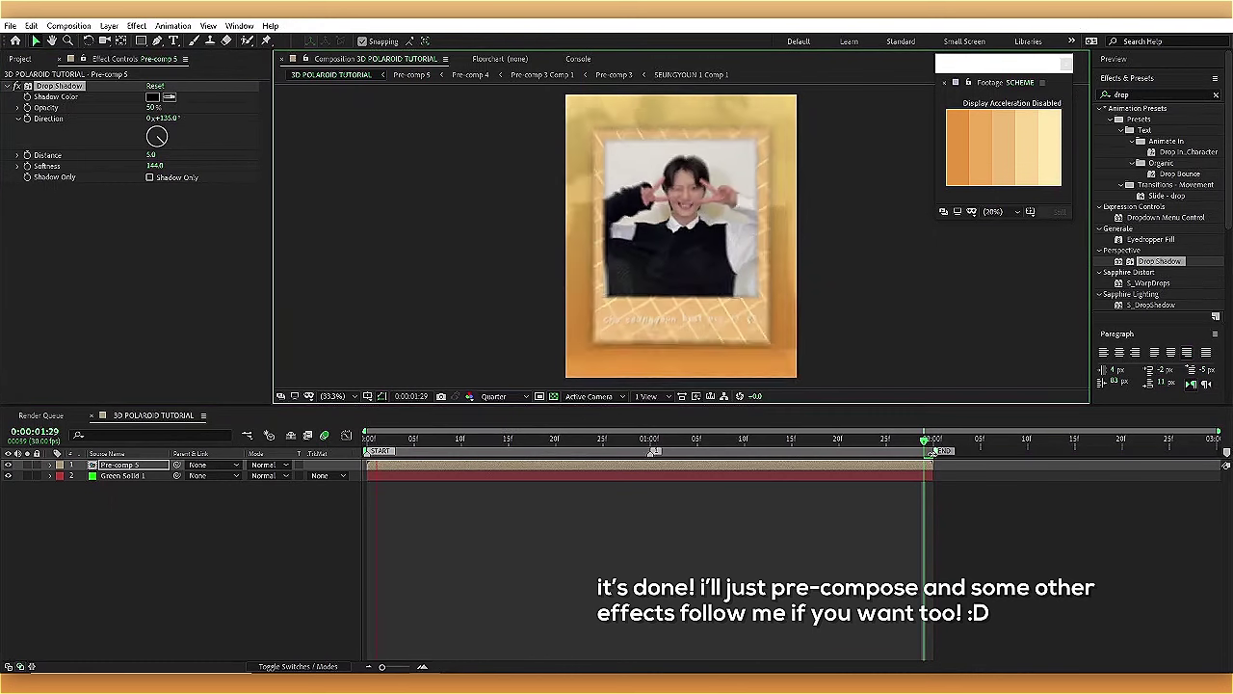